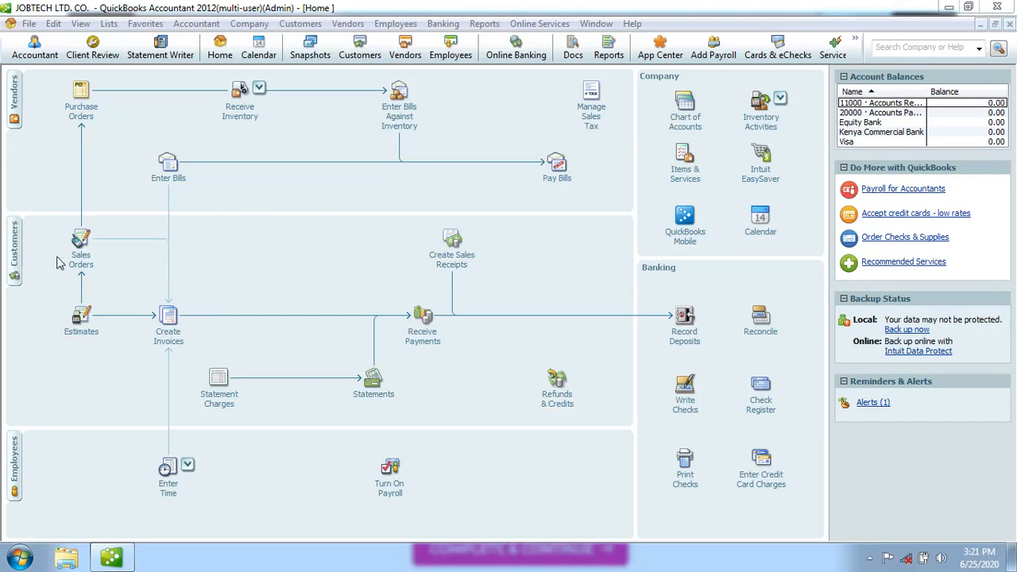
Step: View the customers and jobs in the Customer Center and close it
click(17, 255)
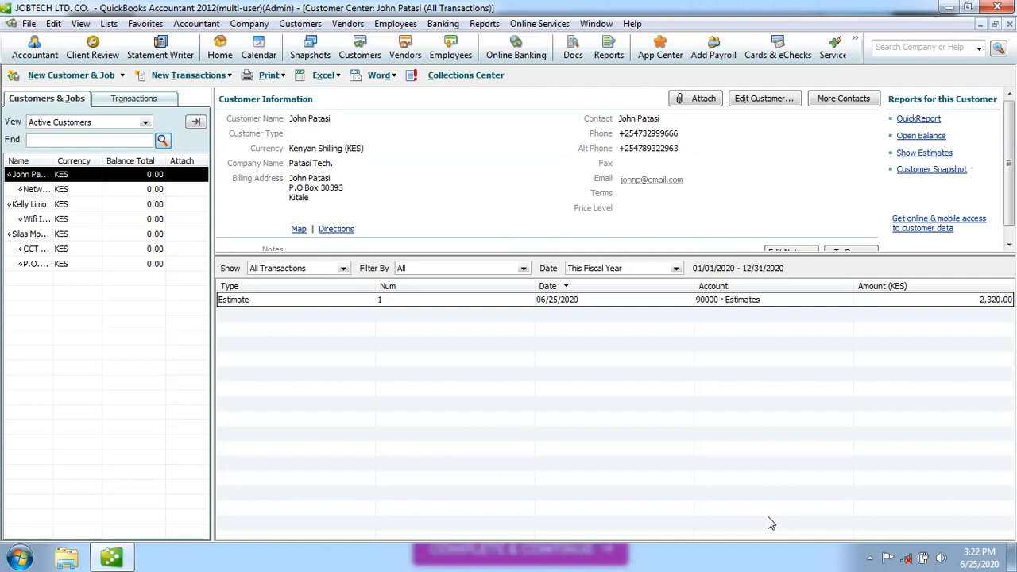
click(1010, 25)
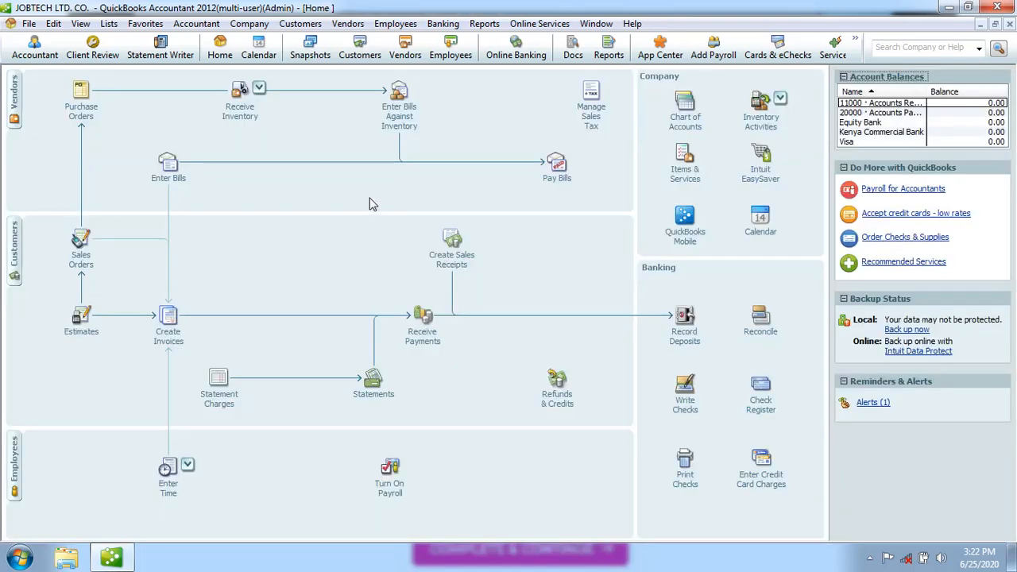
Step: Start a new estimate and select the Kelly Suppliers contact as its customer
click(85, 330)
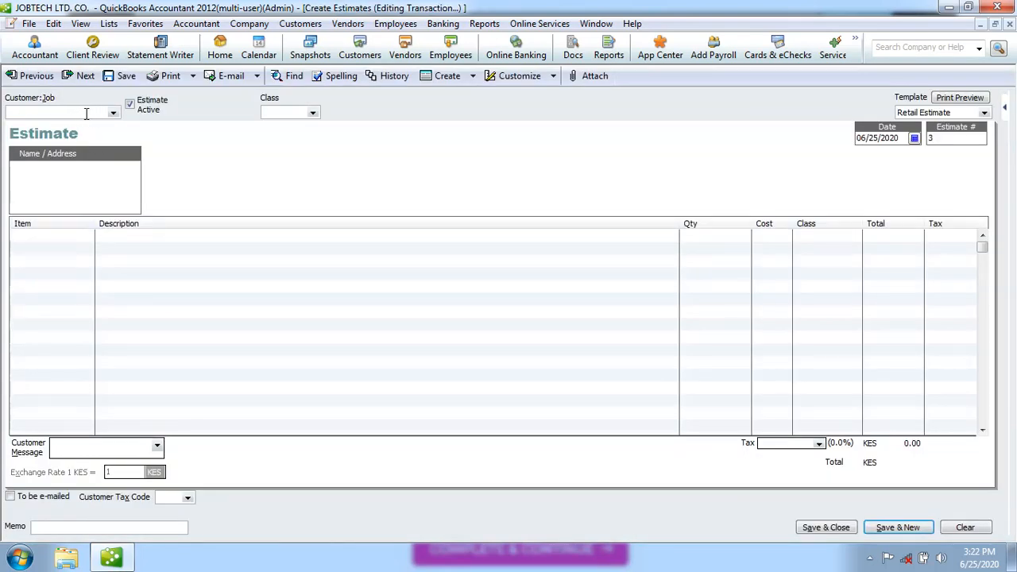
click(114, 116)
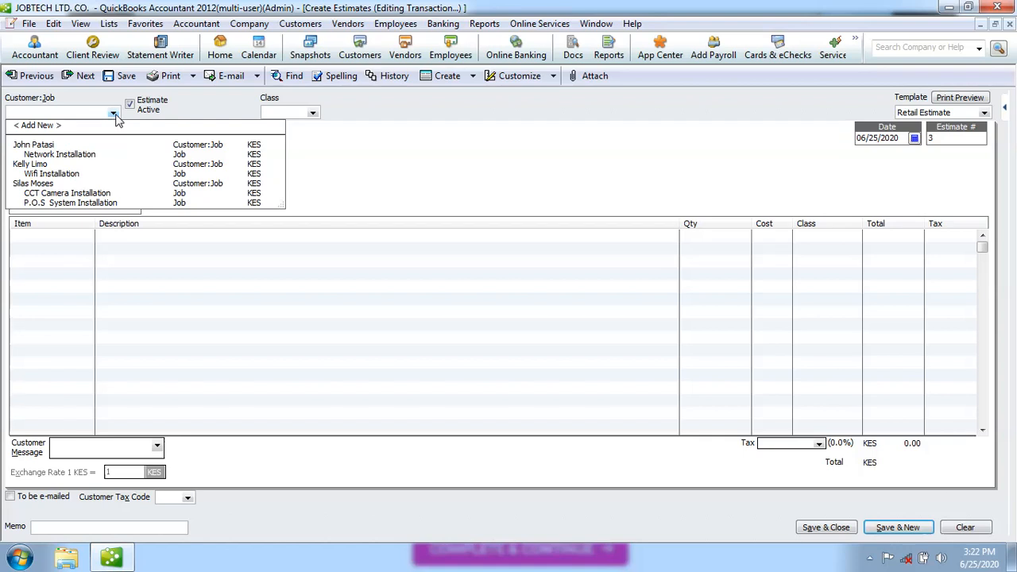
click(39, 166)
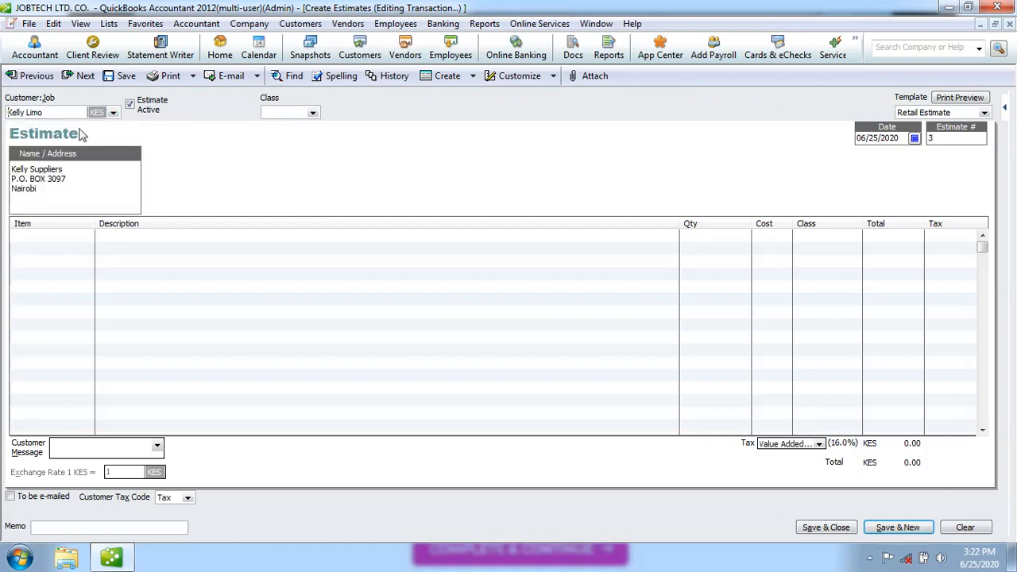
Step: Clear the customer from the estimate and select the same Kelly Suppliers contact again
click(115, 114)
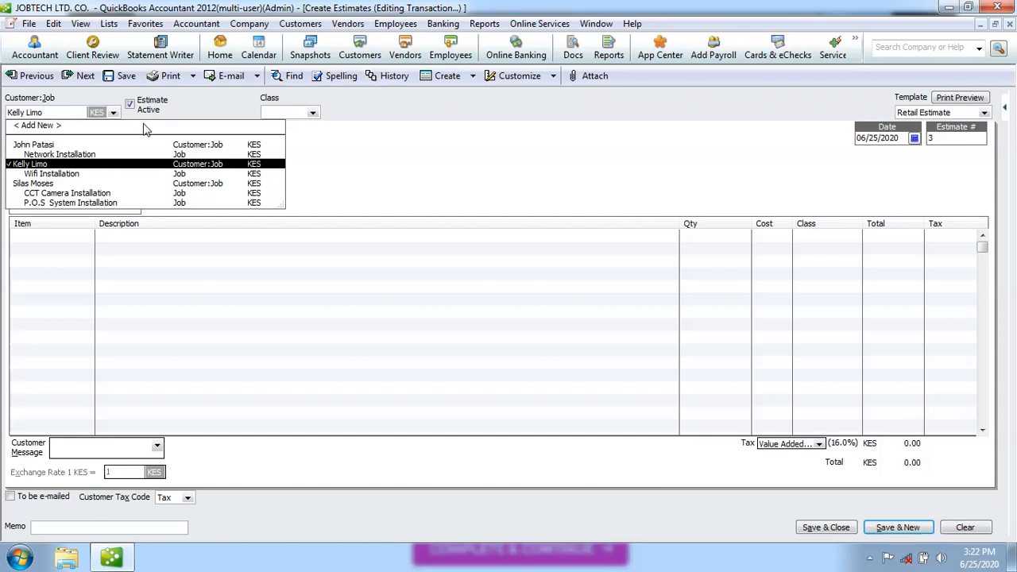
key(BackSpace)
key(BackSpace)
key(BackSpace)
key(BackSpace)
key(BackSpace)
key(BackSpace)
key(BackSpace)
key(BackSpace)
key(BackSpace)
key(BackSpace)
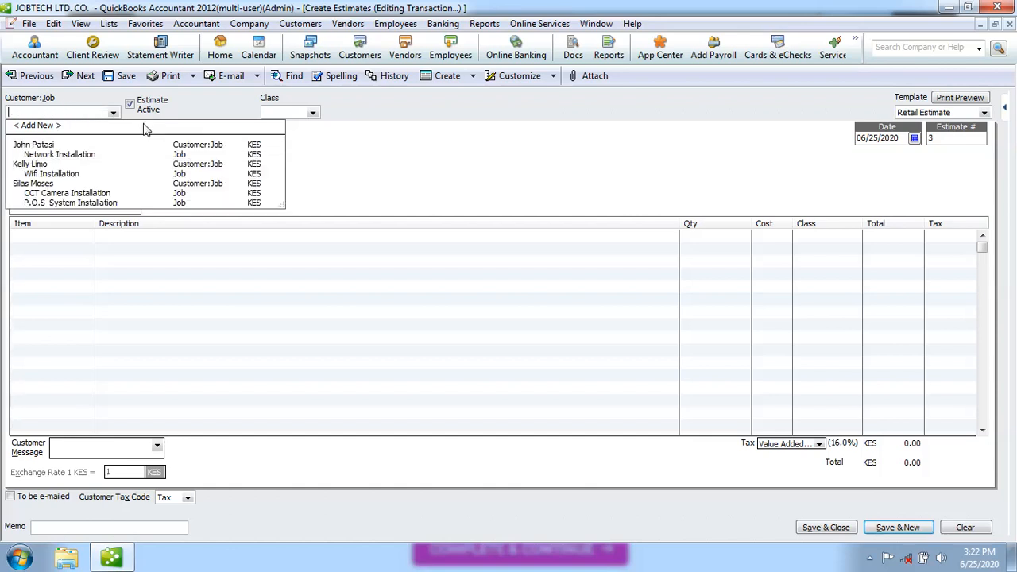
click(243, 263)
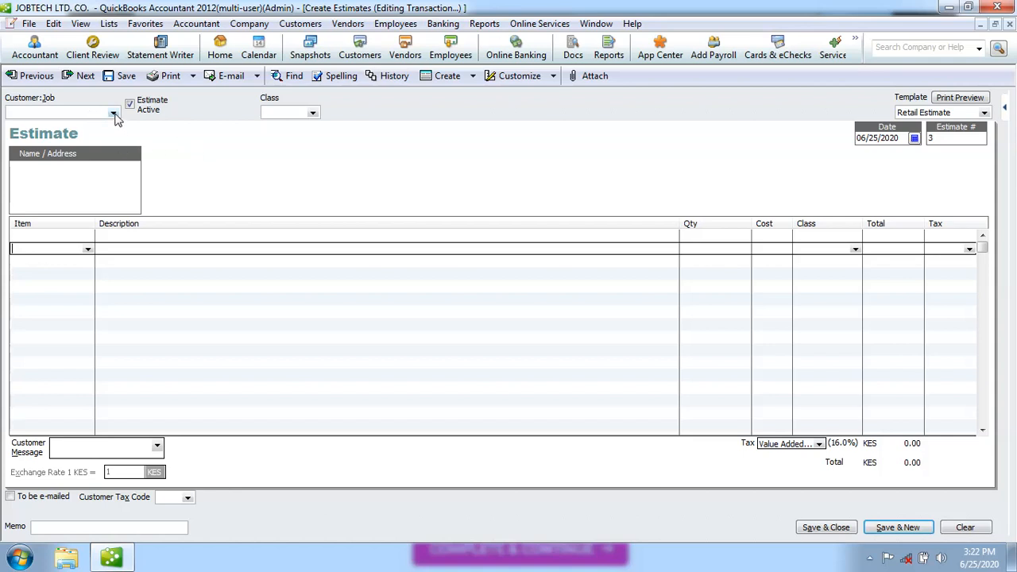
click(113, 112)
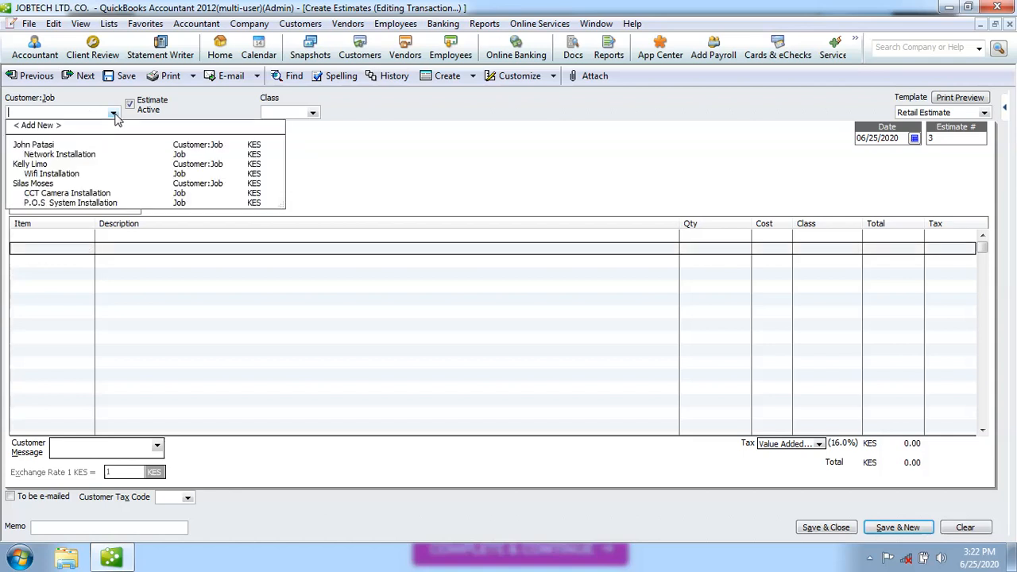
click(45, 166)
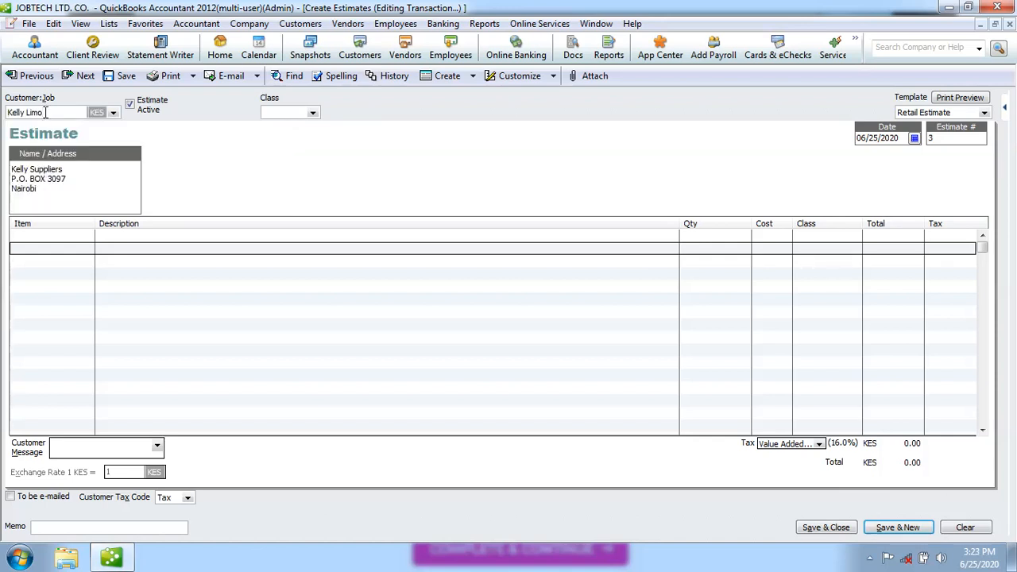
Step: Append a colon and the beginning of a new job name, Security Systems, after the customer's name in the Customer:Job field
click(45, 112)
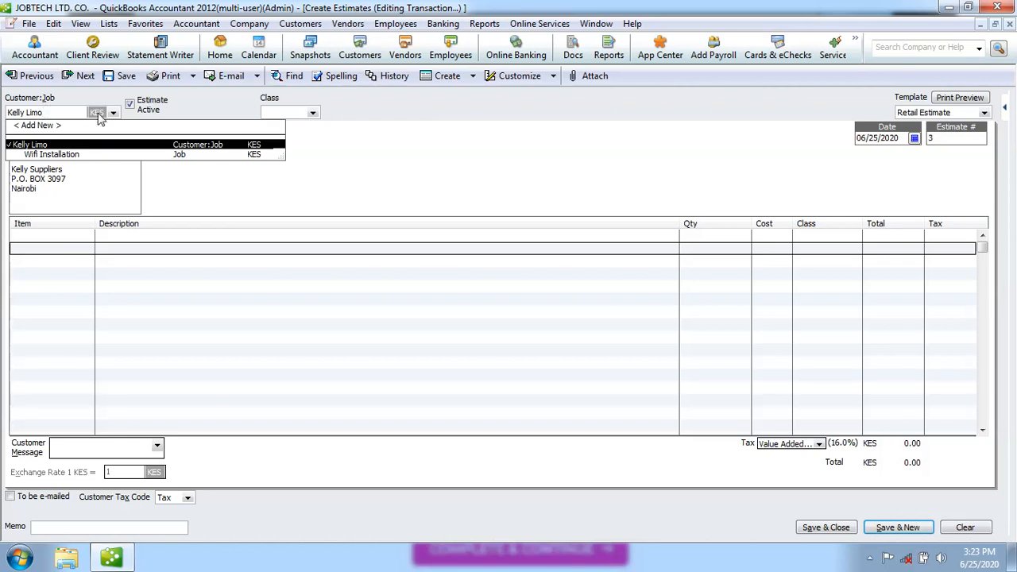
text(:)
click(99, 117)
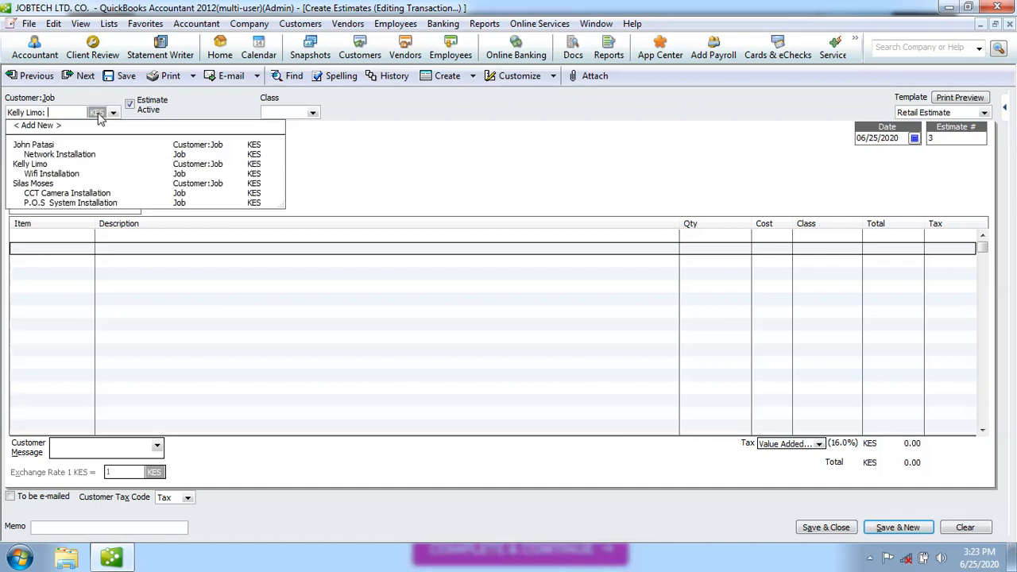
text(S)
text(ecu)
text(rity)
text( Sys)
text(tem)
key(BackSpace)
text(s Inta)
key(BackSpace)
key(BackSpace)
text(stalla)
Step: Complete the job name as Security Systems Installation and quick-add it to the Customer:Job list
key(Left)
key(Left)
key(Left)
key(Left)
key(Left)
key(Left)
key(Left)
key(Left)
key(Left)
key(Left)
key(Left)
key(Left)
key(Left)
key(Left)
key(Left)
key(Left)
key(Left)
key(Left)
key(Left)
key(Left)
key(Right)
key(Right)
key(Right)
key(Right)
key(Right)
key(Right)
key(Right)
key(Right)
key(Right)
key(Right)
key(Right)
key(Right)
key(Right)
key(Right)
key(Right)
key(Right)
key(Right)
key(Right)
key(Right)
key(Right)
key(Right)
key(Right)
key(Home)
key(Right)
key(Right)
key(Right)
key(Right)
key(Right)
key(Right)
key(Right)
key(Right)
key(Right)
key(Delete)
key(End)
text(Installation)
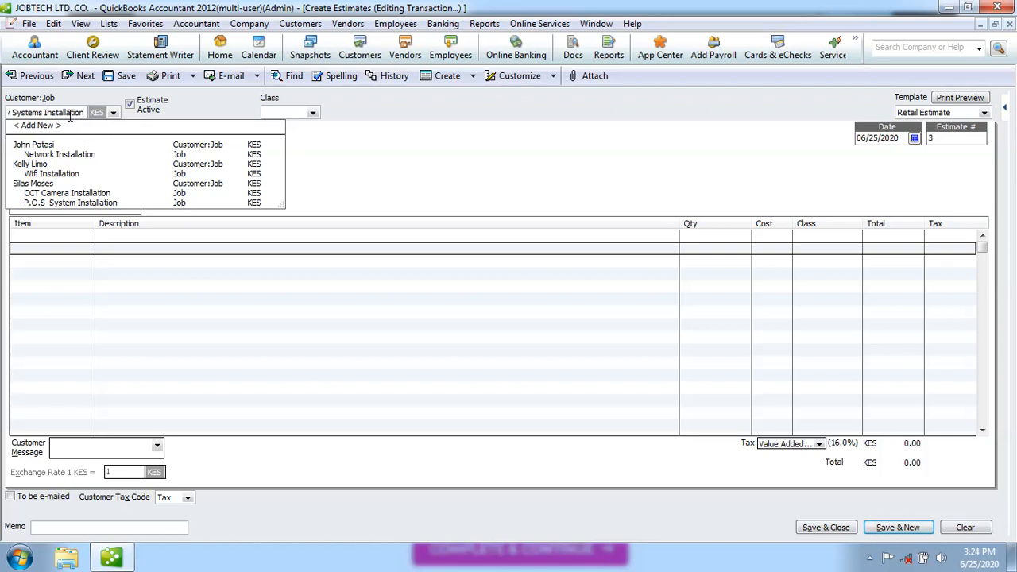
key(Tab)
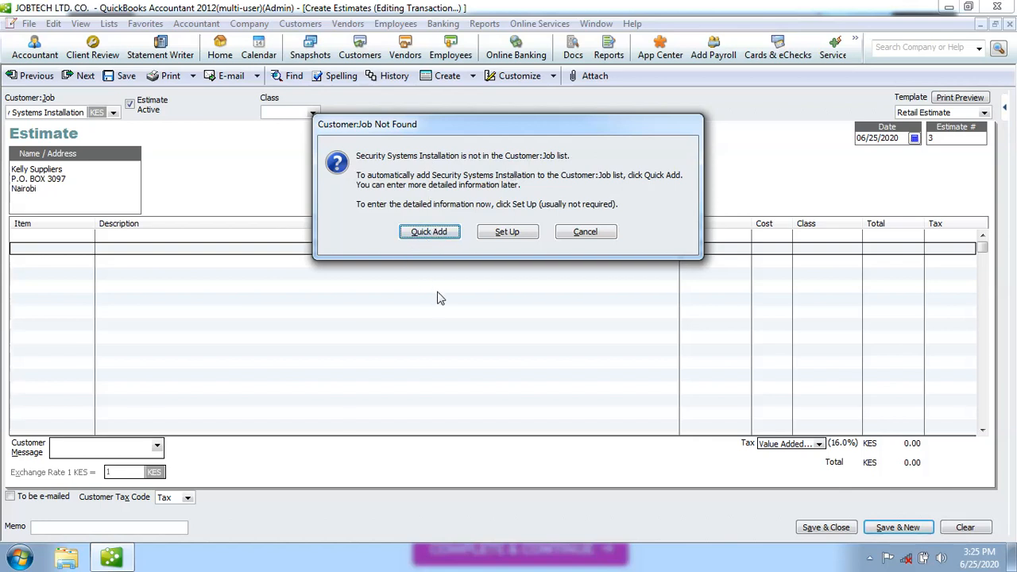
click(429, 232)
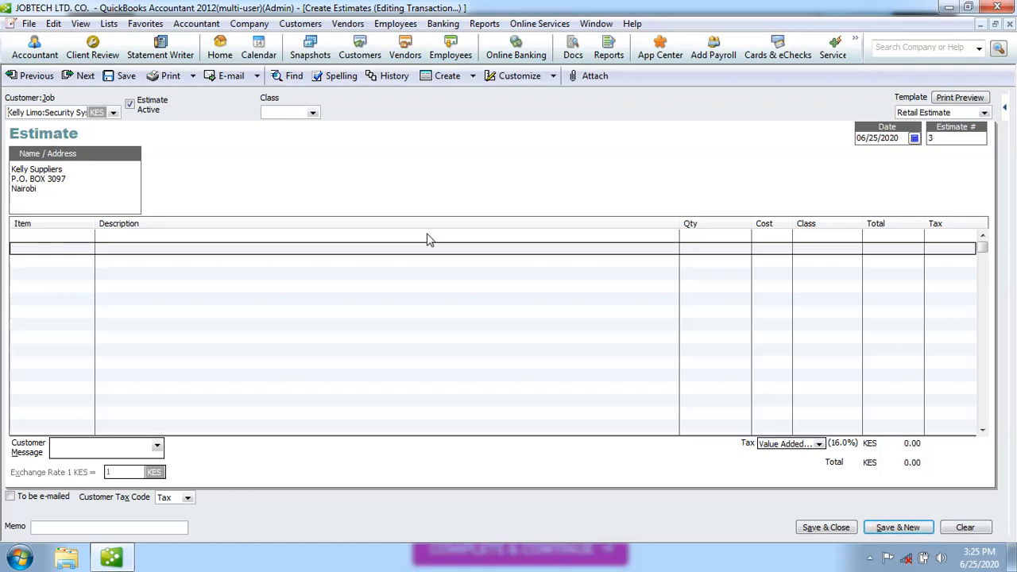
Step: Create a new Service item from the first estimate line, turn on the subitem option, and name it "Security systems installation"
click(62, 236)
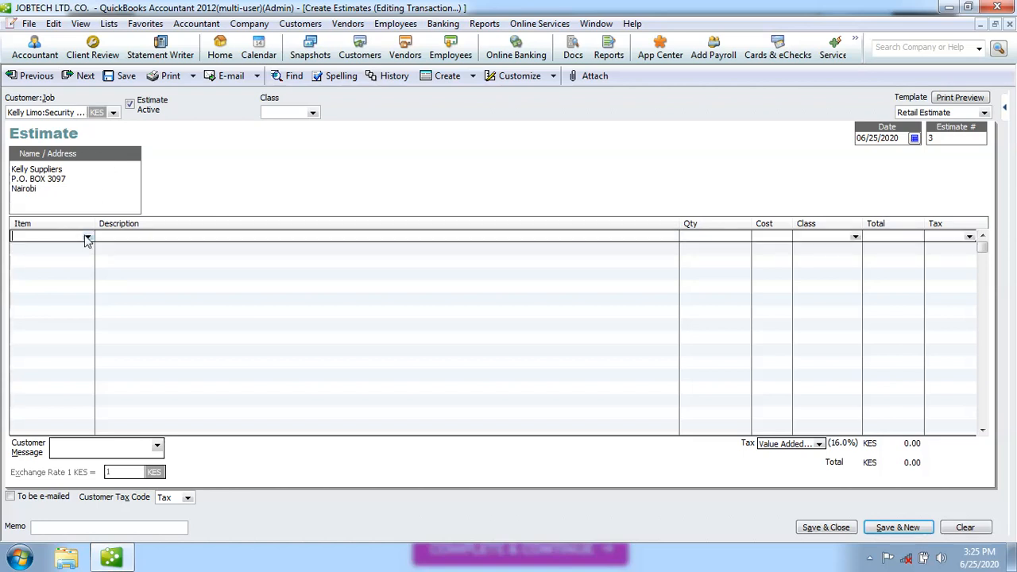
click(88, 237)
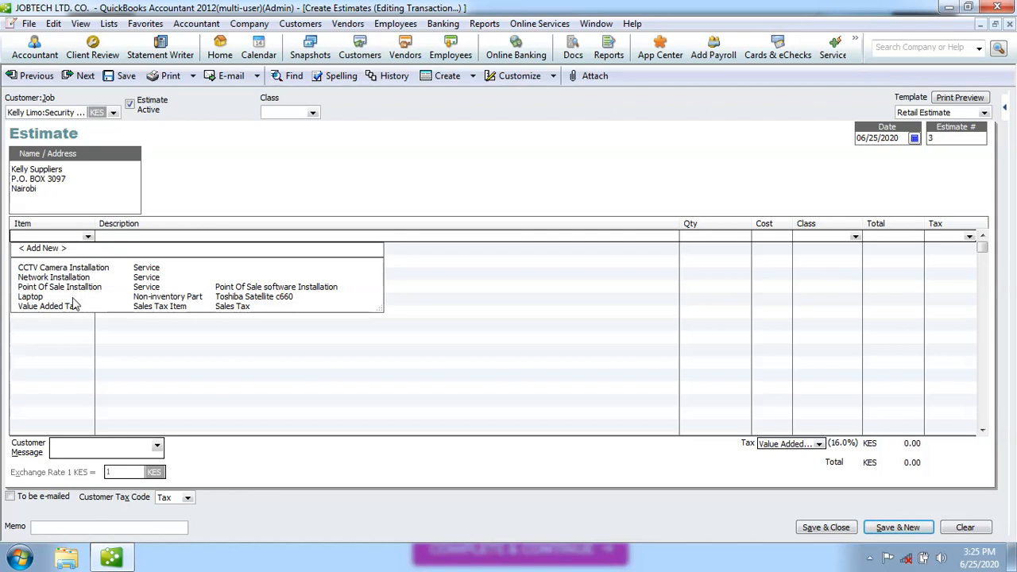
click(45, 249)
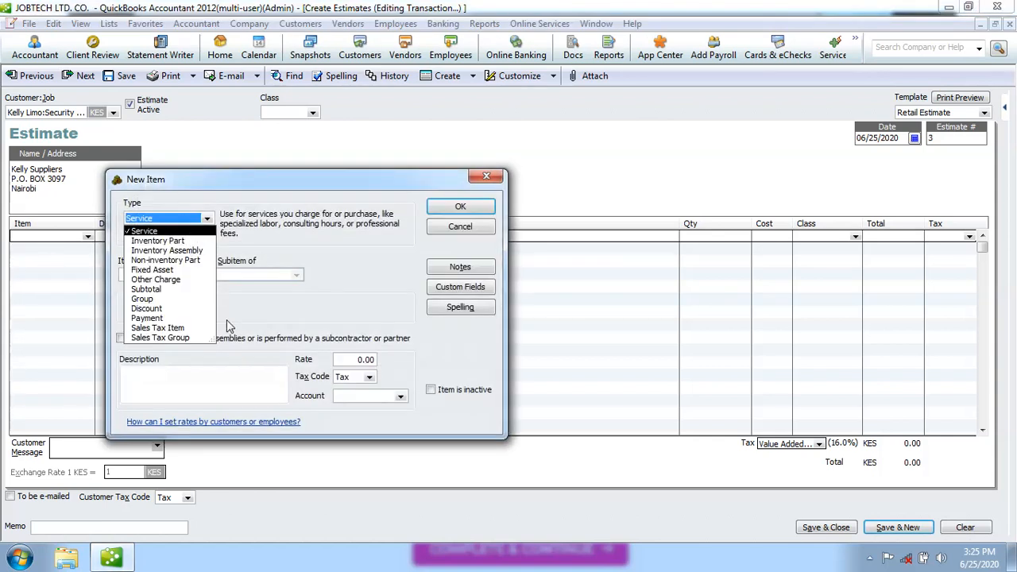
click(237, 262)
click(168, 275)
text(S)
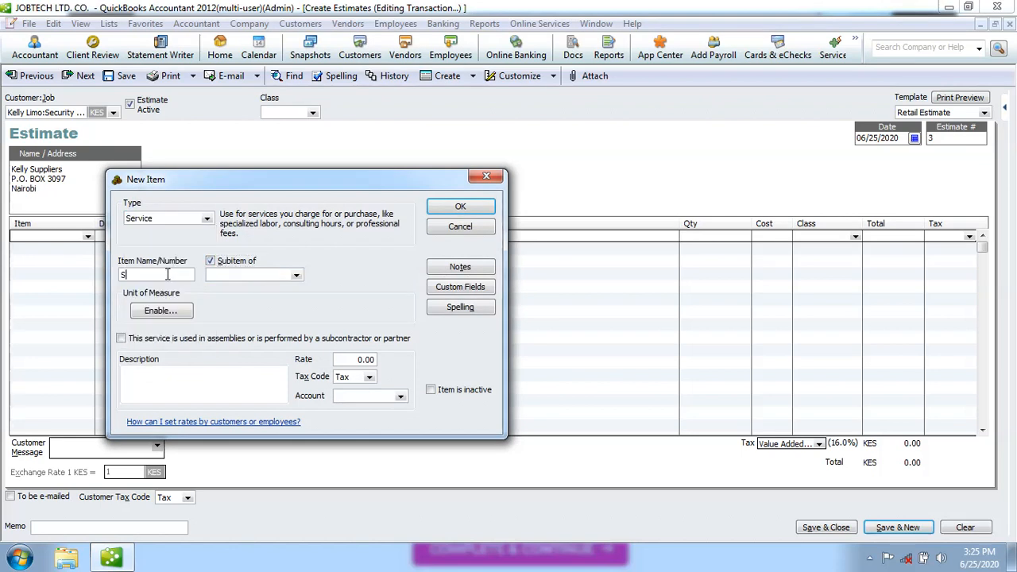
text(ecurity )
text(system)
text(s in)
text(stallatio)
text(n)
click(184, 392)
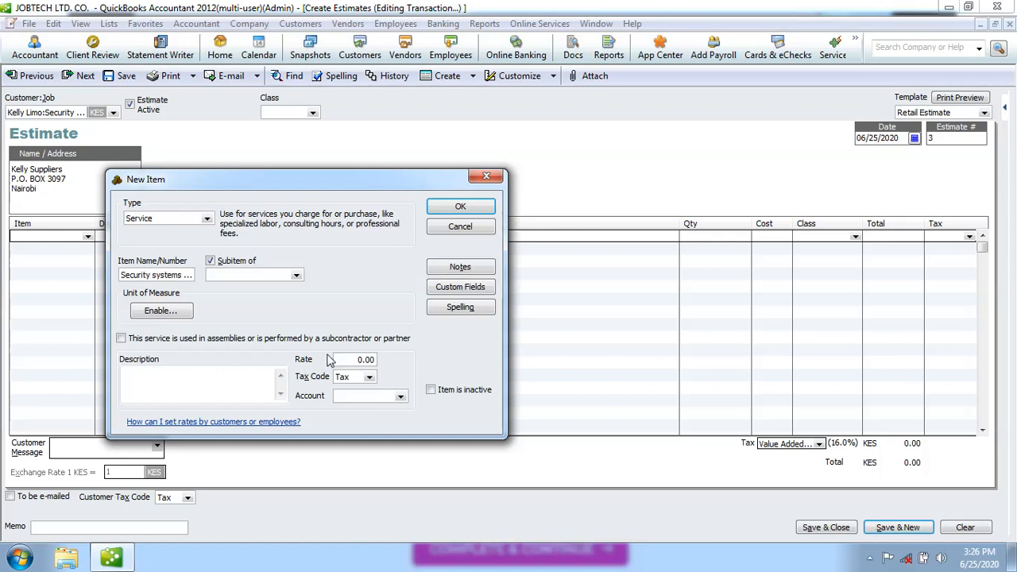
Step: Set the new item's rate to 1,800.00 and its account to Sales Income, and save it to the estimate line
click(362, 361)
key(BackSpace)
key(BackSpace)
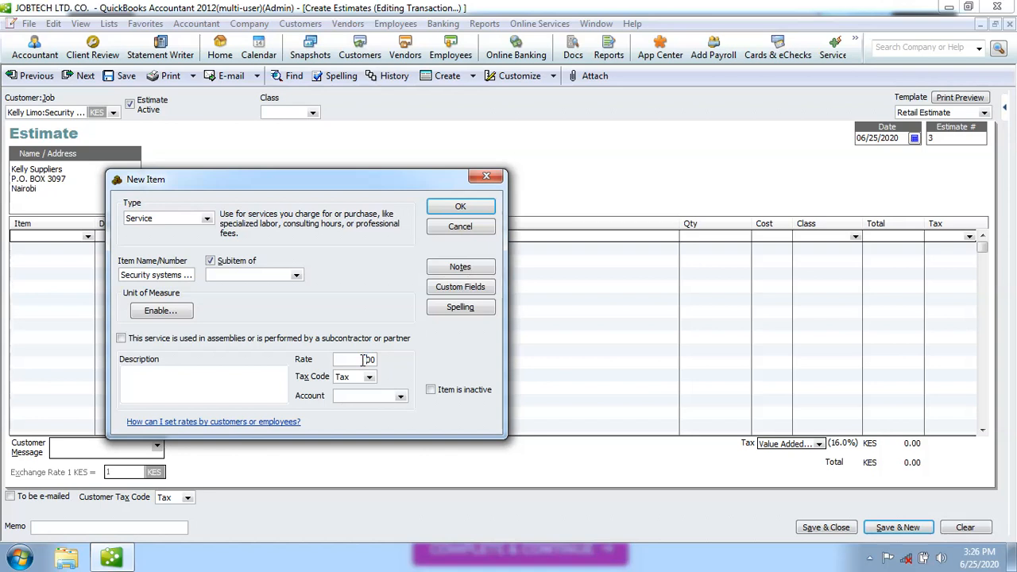
text(1800)
key(BackSpace)
text(0.)
click(401, 398)
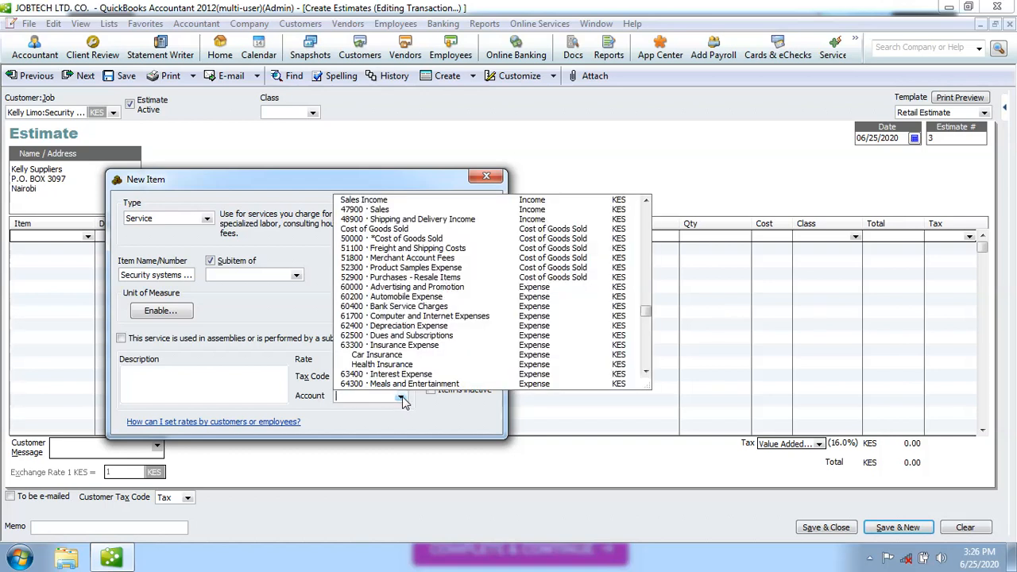
click(380, 201)
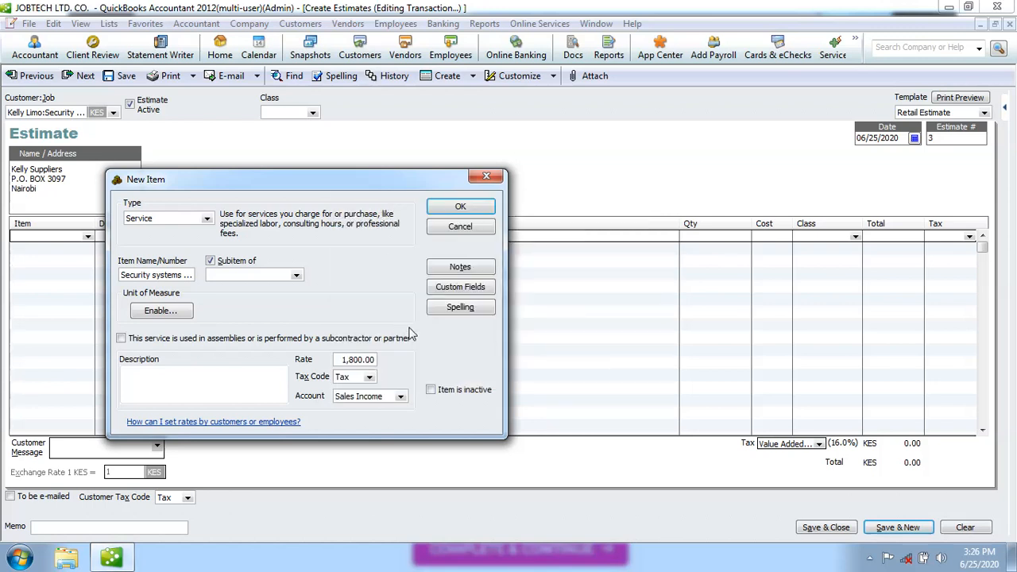
click(472, 211)
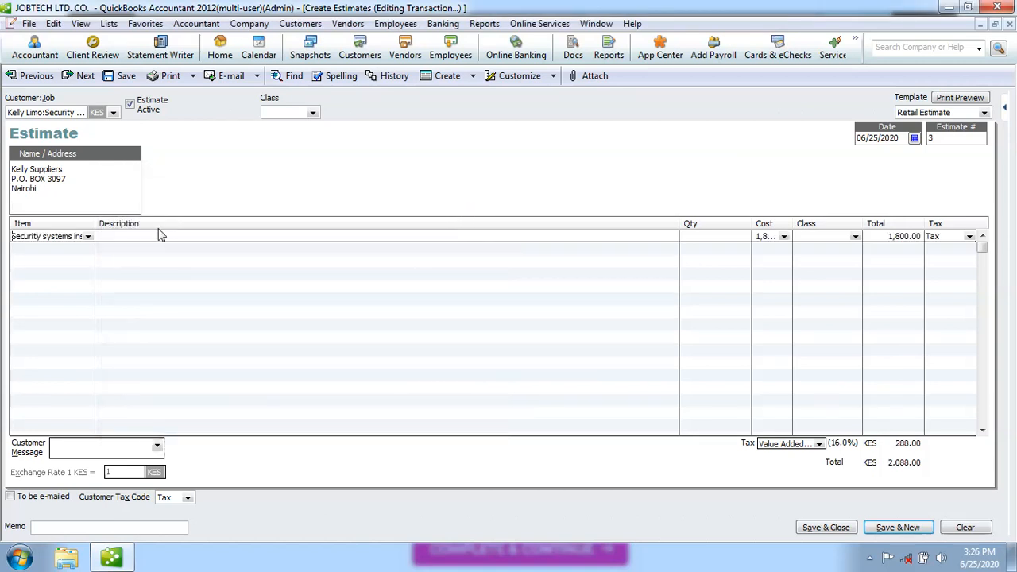
Step: Describe the line as "Security system installation for the office" and set its quantity to 1
click(157, 240)
text(Security system i)
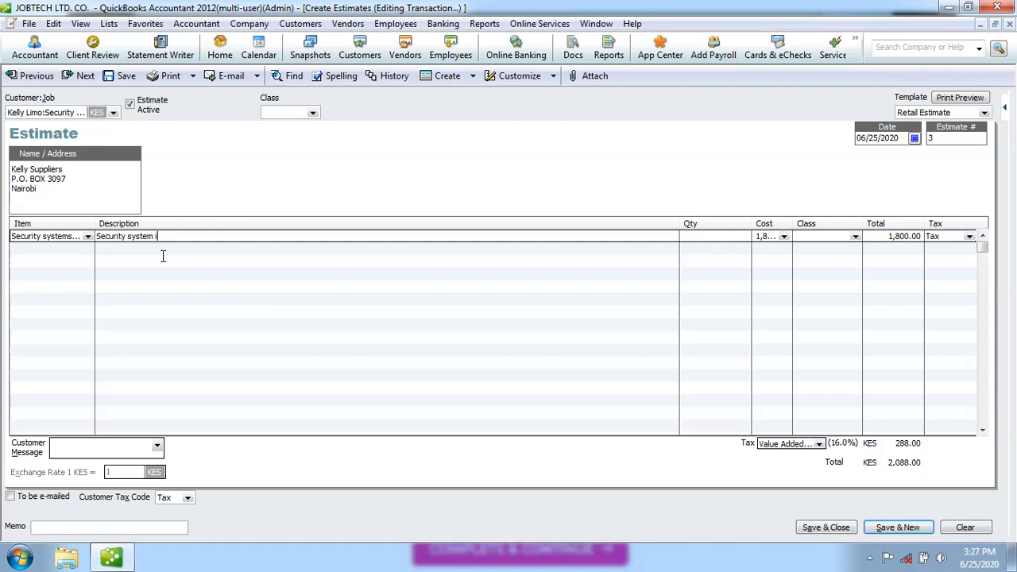
text(nstallation for the office)
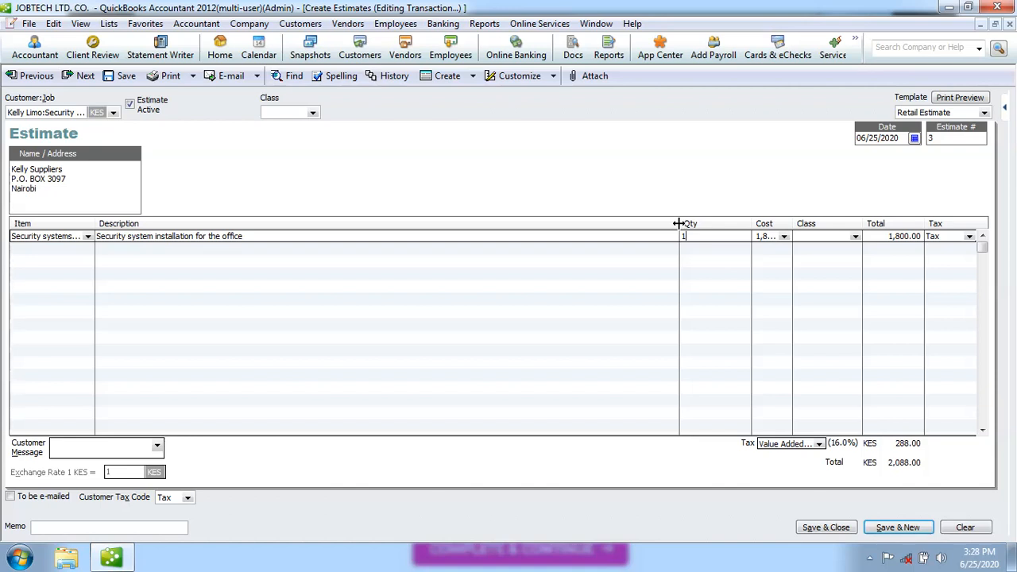
Step: Narrow the Description and Qty columns and adjust the Cost column so its amount is fully readable
drag(678, 223, 593, 235)
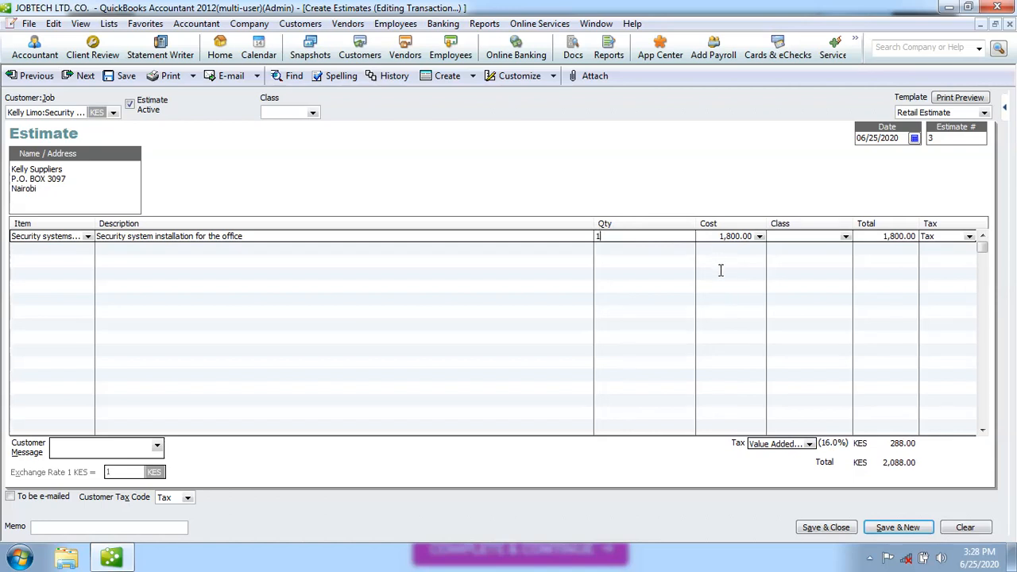
drag(695, 222, 656, 222)
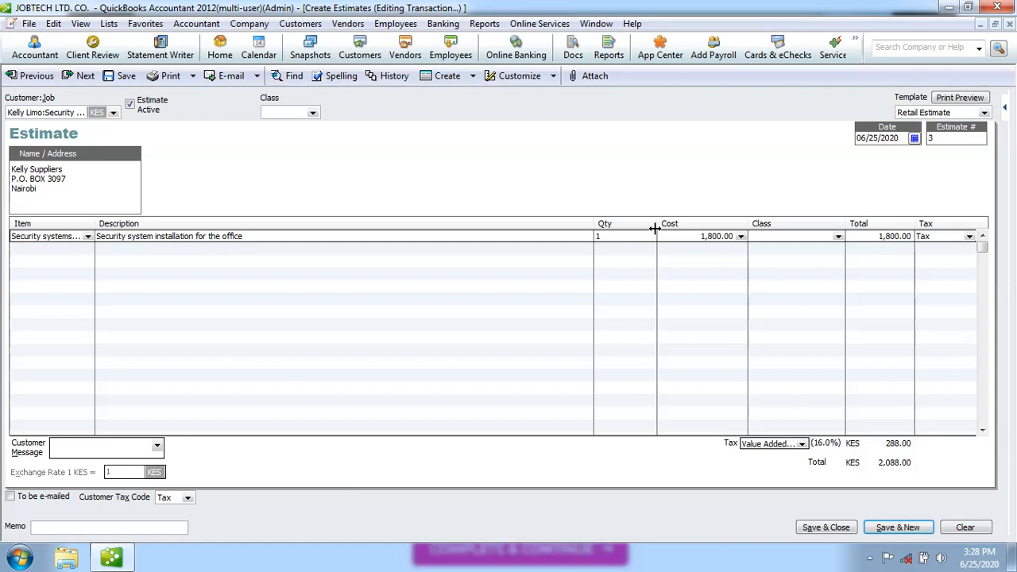
drag(593, 226, 499, 232)
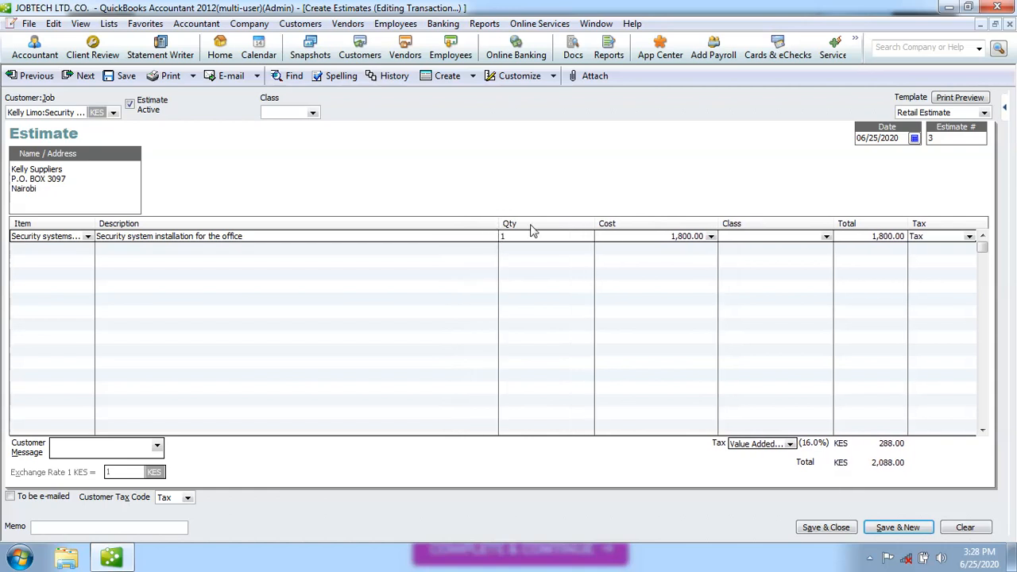
drag(590, 224, 560, 223)
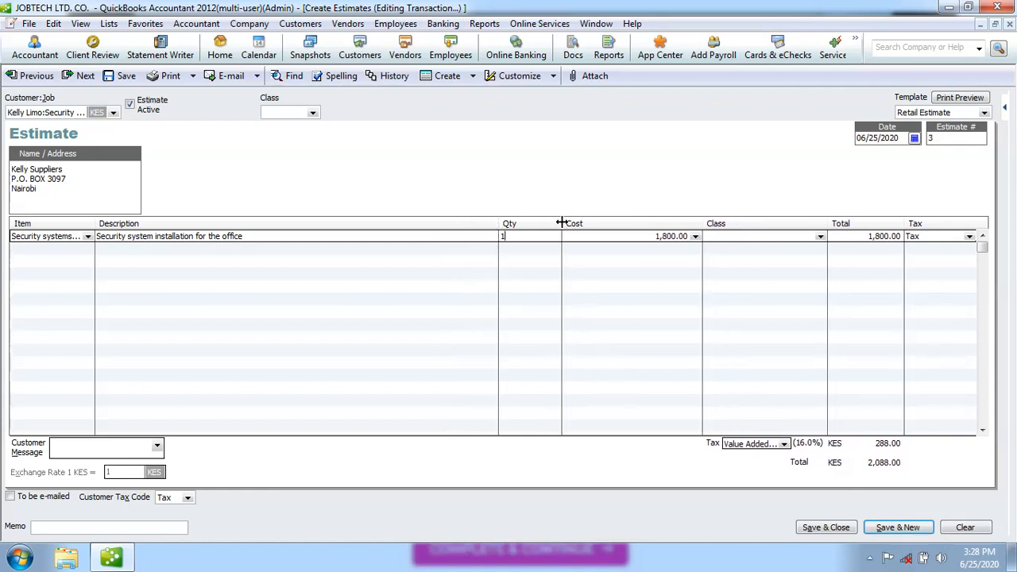
drag(700, 224, 662, 223)
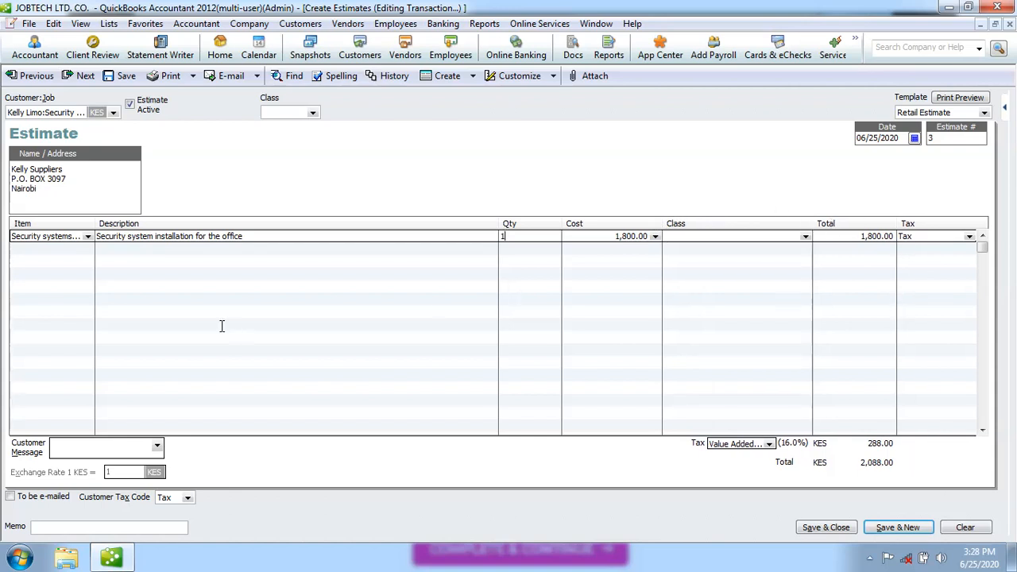
Step: Choose the customer message starting "Please sign and remit this quotation" and delete the extra space before "if"
click(157, 448)
click(239, 513)
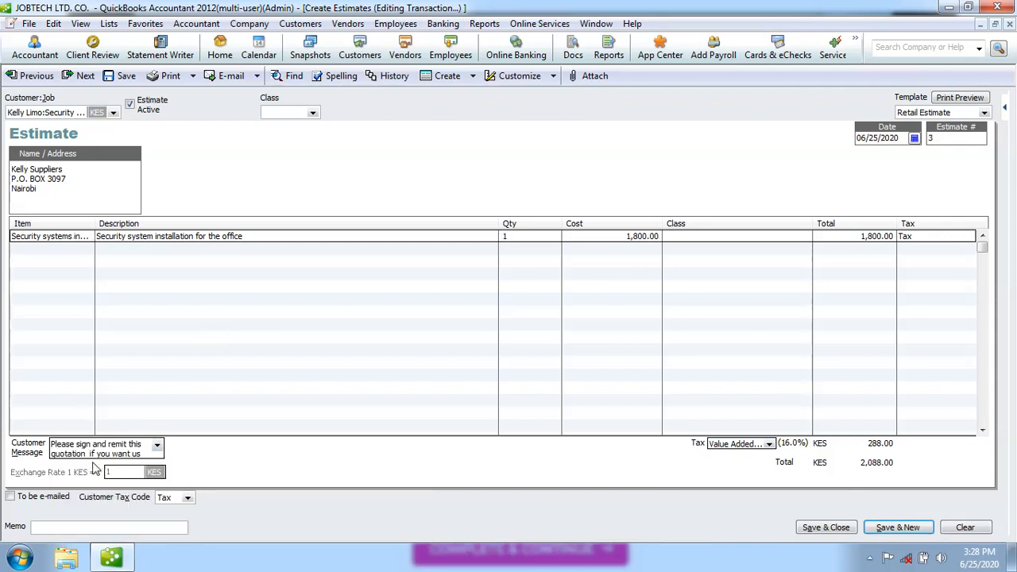
click(87, 454)
key(BackSpace)
Step: Start saving the estimate and quick-add the edited message to the Customer Message list
click(826, 527)
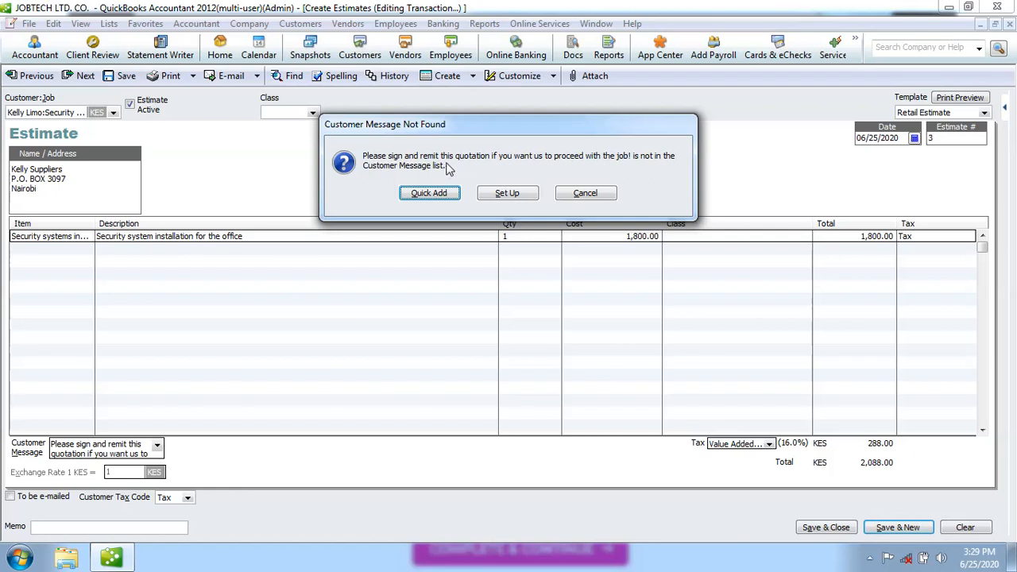
click(437, 196)
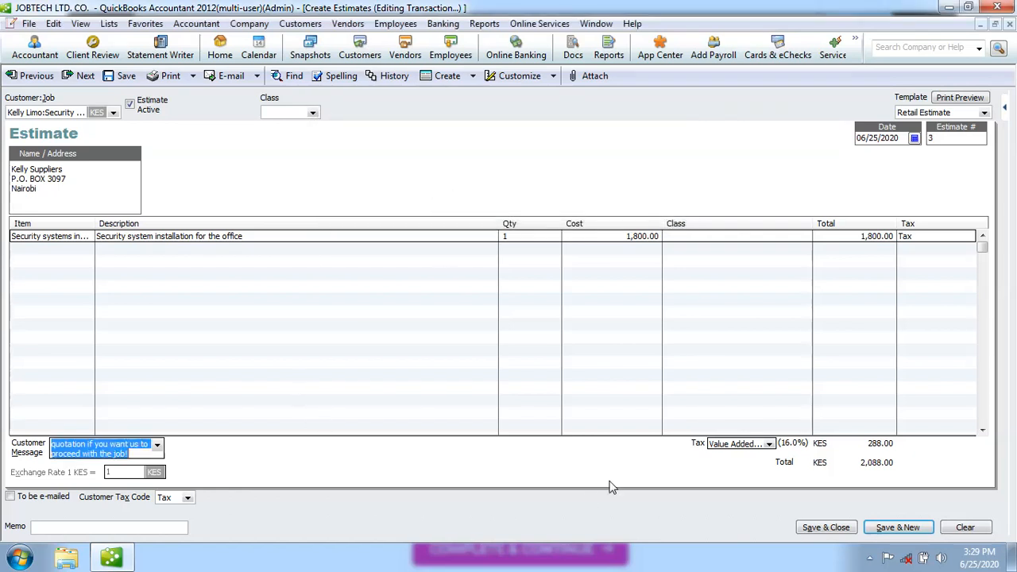
click(90, 447)
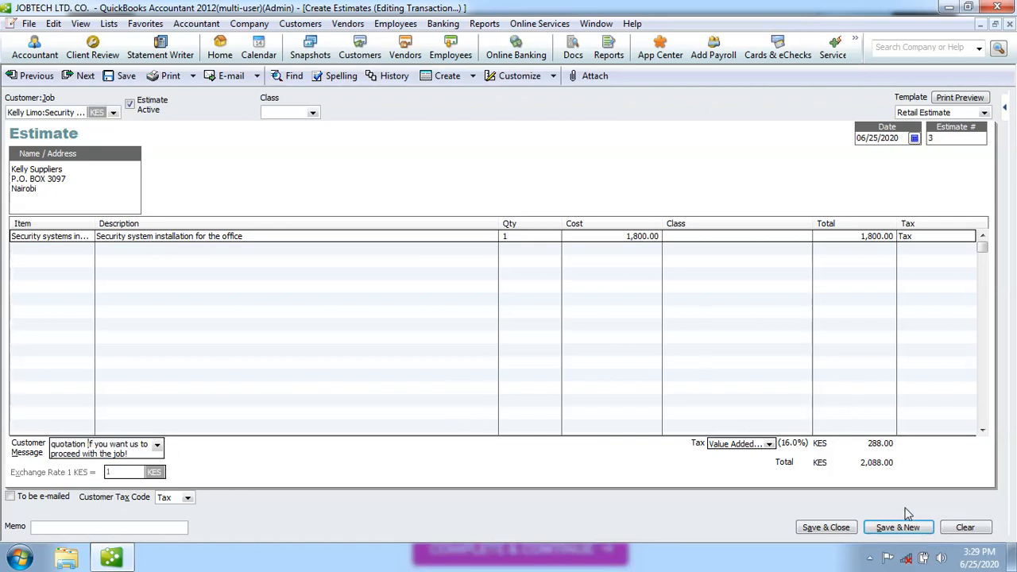
Step: Save and close the estimate without assigning a class to its items
click(836, 533)
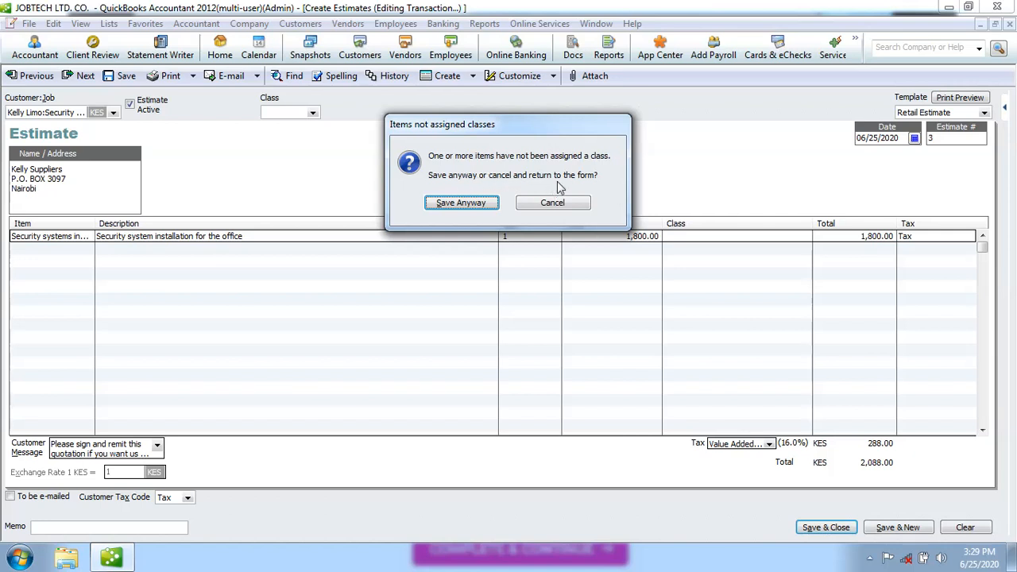
click(473, 206)
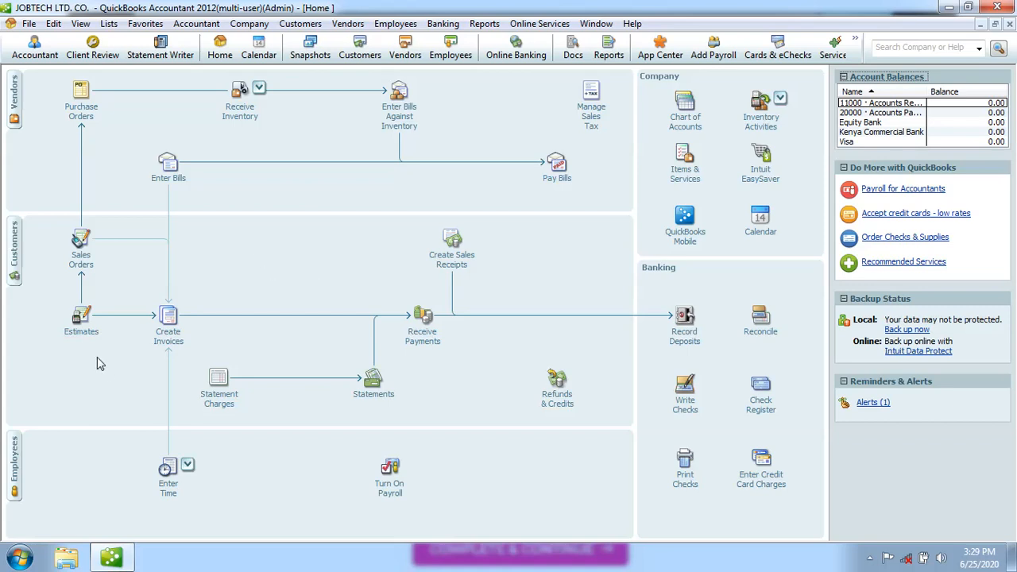
Step: Create a new estimate and select the first customer in the Customer:Job list
click(82, 321)
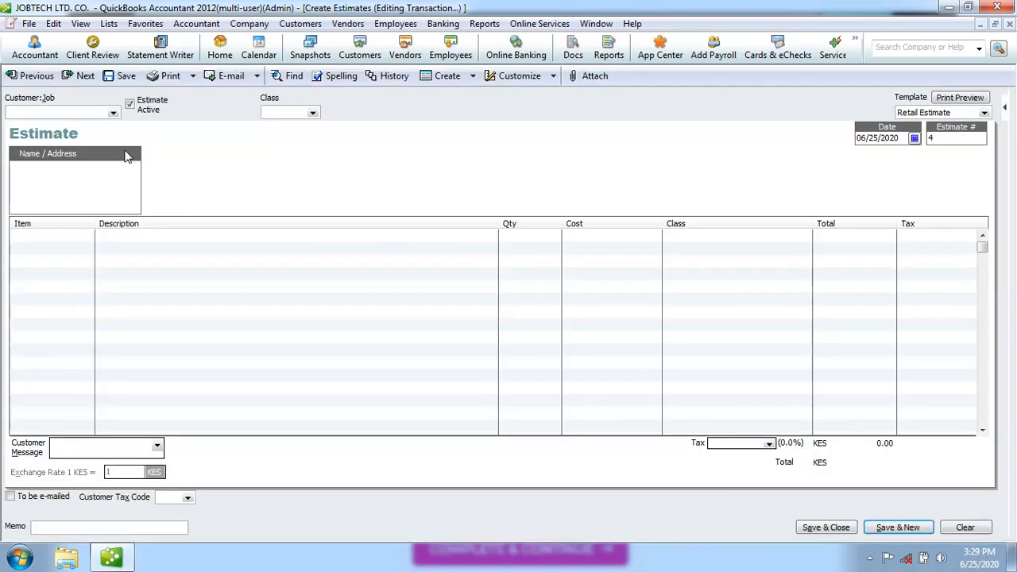
click(113, 113)
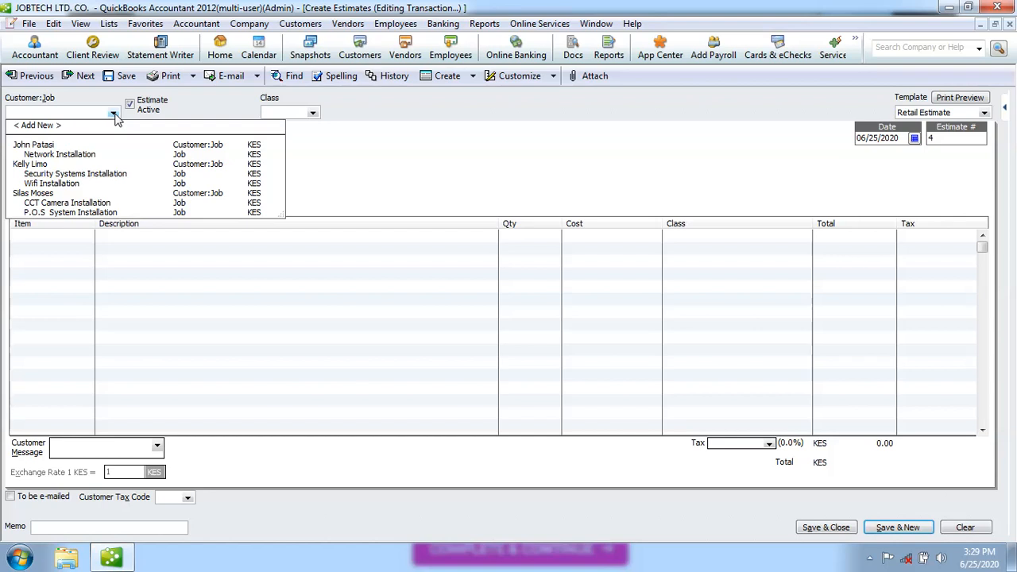
click(41, 146)
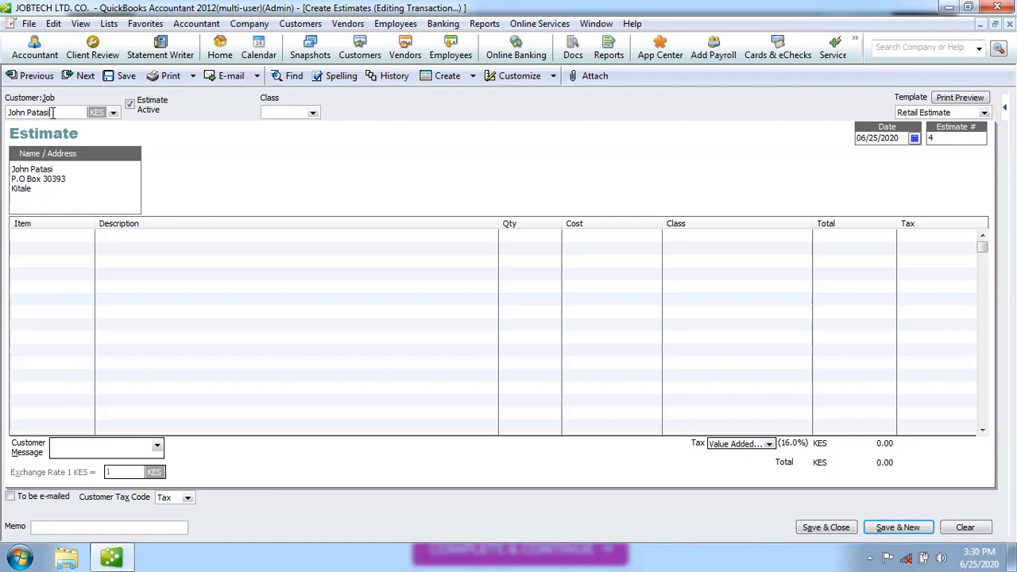
Step: Add the job name "QuickBook Software Installation" after the customer's name and a colon in the Customer:Job field
text(: Inst)
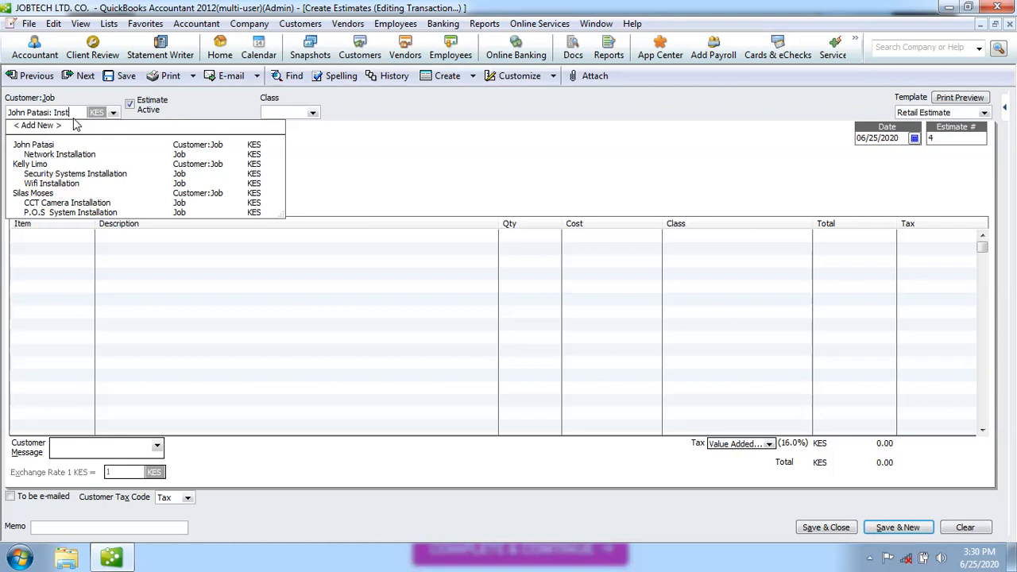
key(BackSpace)
key(BackSpace)
text(QuickBook)
text( Sof)
text(tware)
text( Ins)
text(tallatio)
text(n)
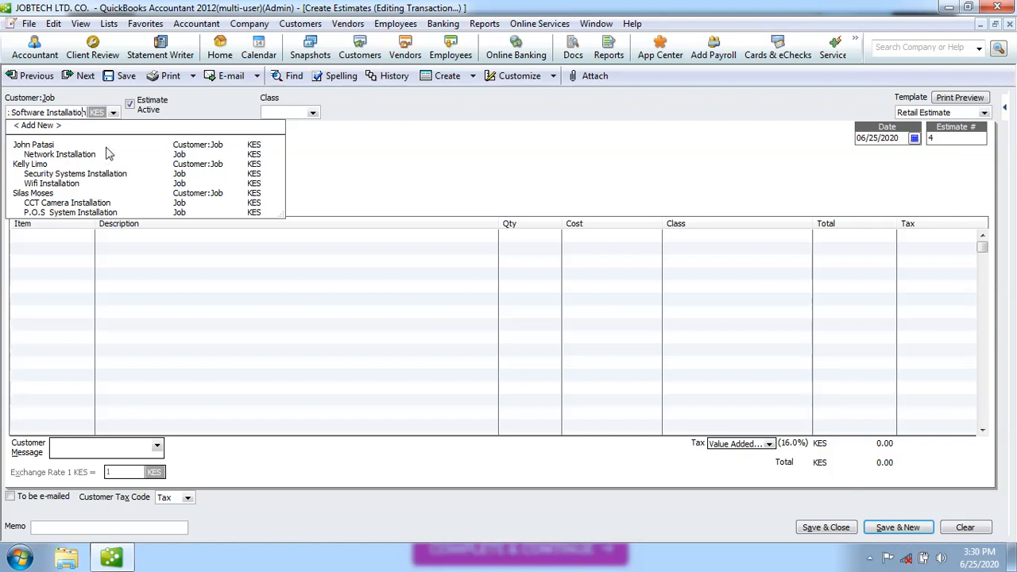
Step: Check the full customer and job text entered in the Customer:Job field from start to end
key(Left)
key(Left)
key(Left)
key(Left)
key(Left)
key(Left)
key(Left)
key(Left)
key(Left)
key(Left)
key(Left)
key(Left)
key(Left)
key(Left)
key(Left)
key(Left)
key(Left)
key(Left)
key(Left)
key(Left)
key(Right)
key(Right)
key(Right)
key(Right)
key(Right)
key(Right)
key(Right)
key(Right)
key(Right)
key(Right)
key(Right)
key(Right)
key(Right)
key(Right)
key(Right)
key(Right)
key(Right)
key(Right)
key(Right)
key(Right)
key(Tab)
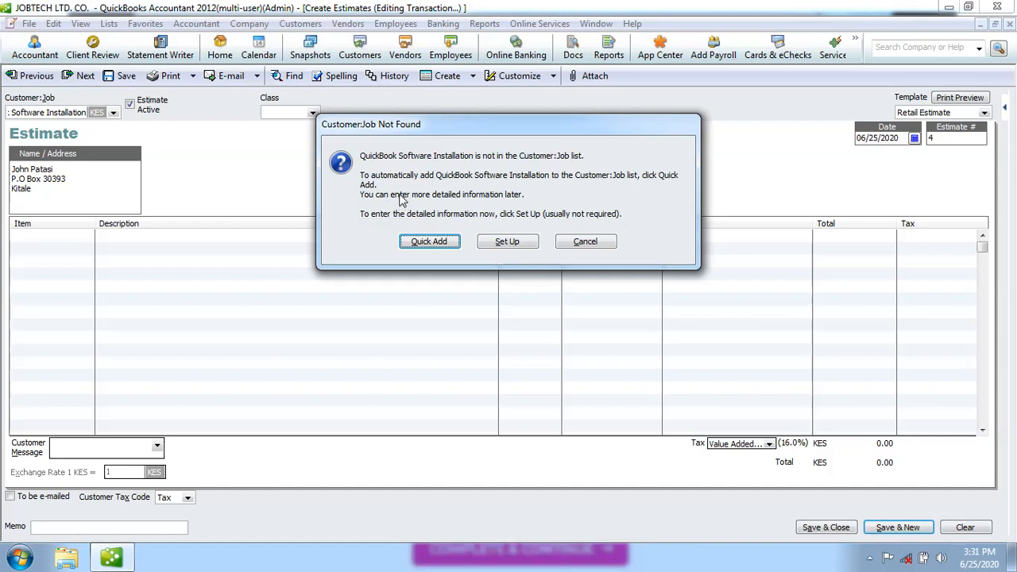
click(507, 242)
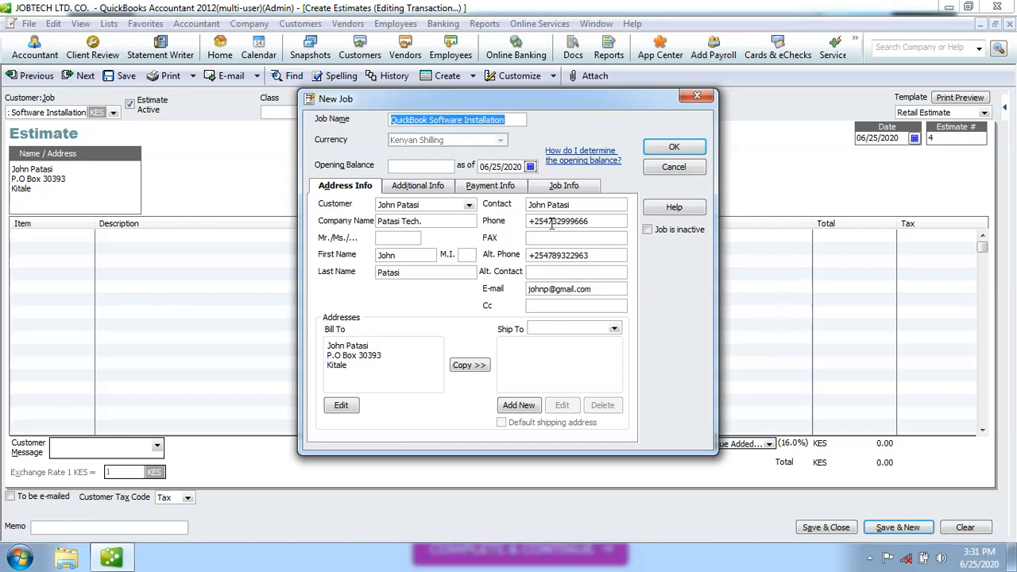
click(672, 169)
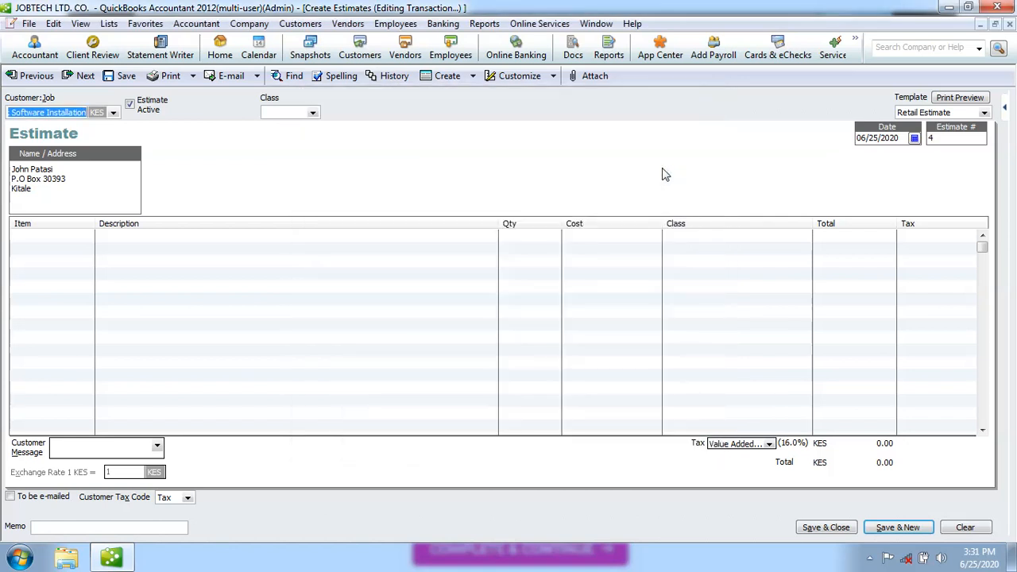
Step: Quick-add the "QuickBook Software Installation" job to the Customer:Job list
click(78, 112)
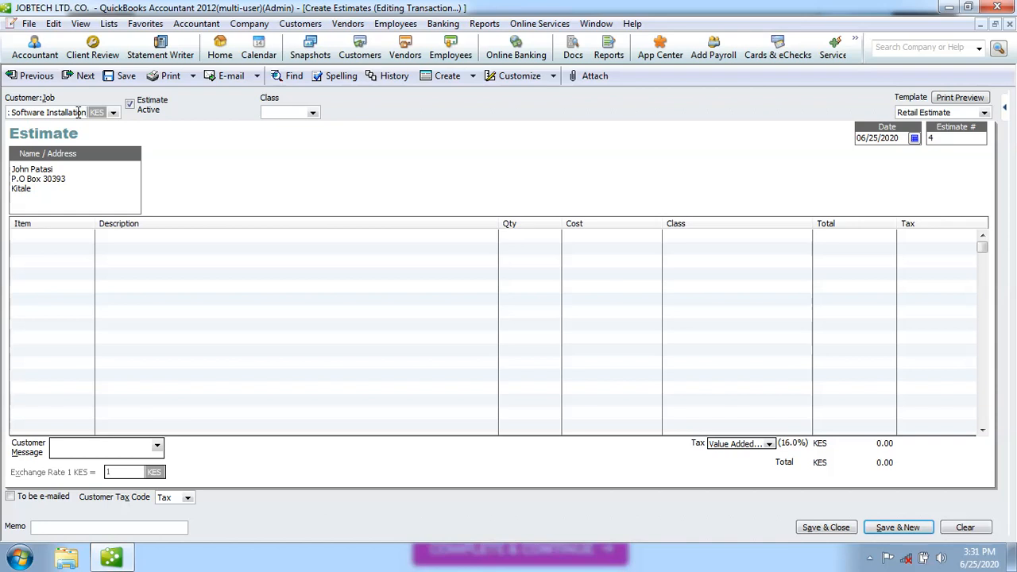
key(Tab)
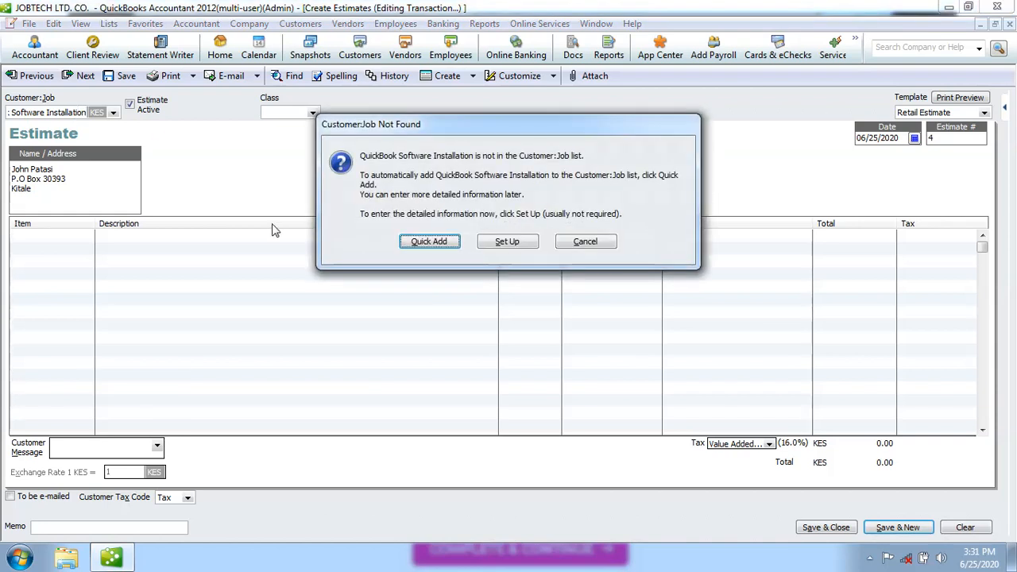
click(430, 242)
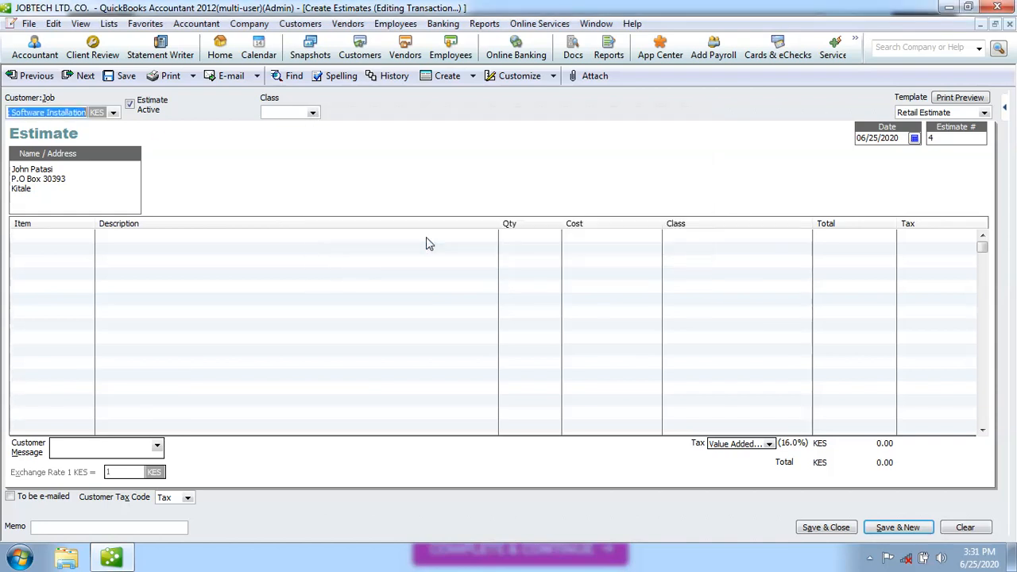
click(75, 237)
click(89, 237)
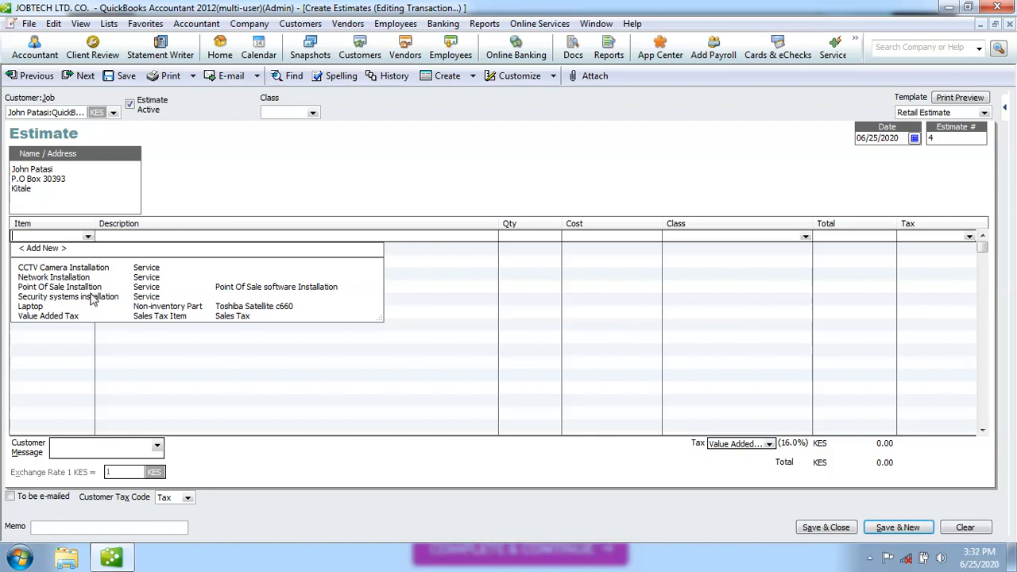
click(44, 249)
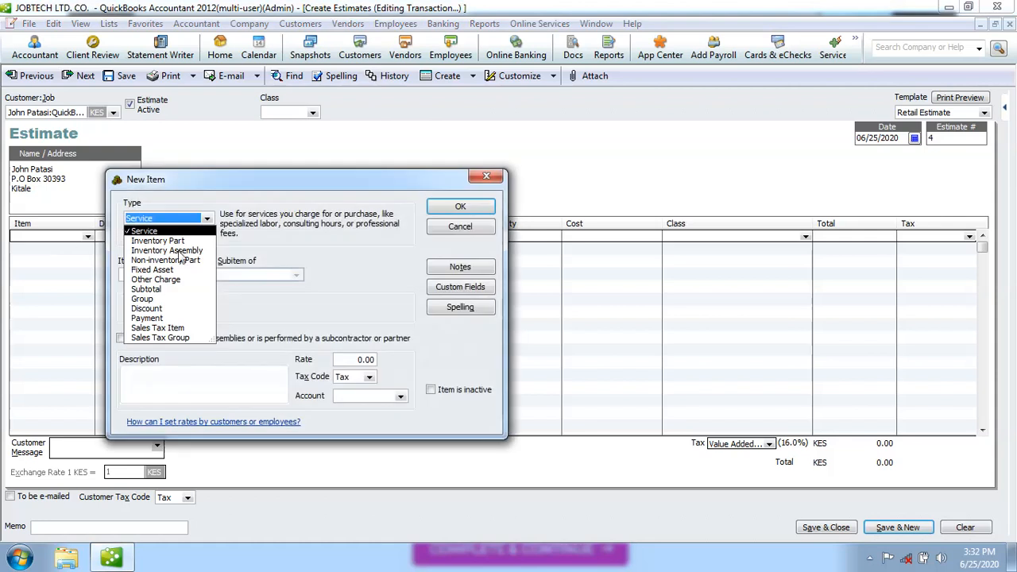
click(263, 299)
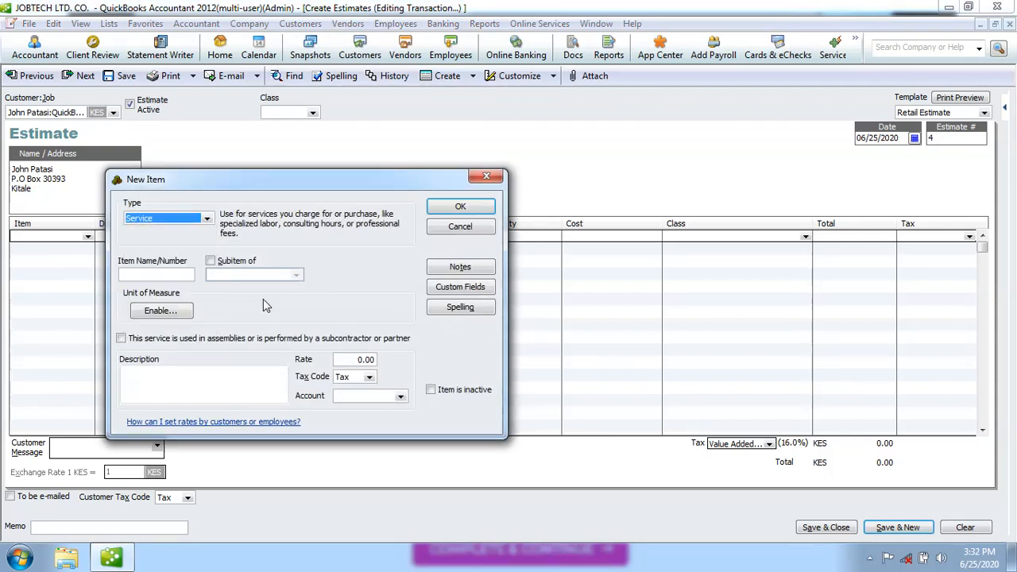
click(137, 275)
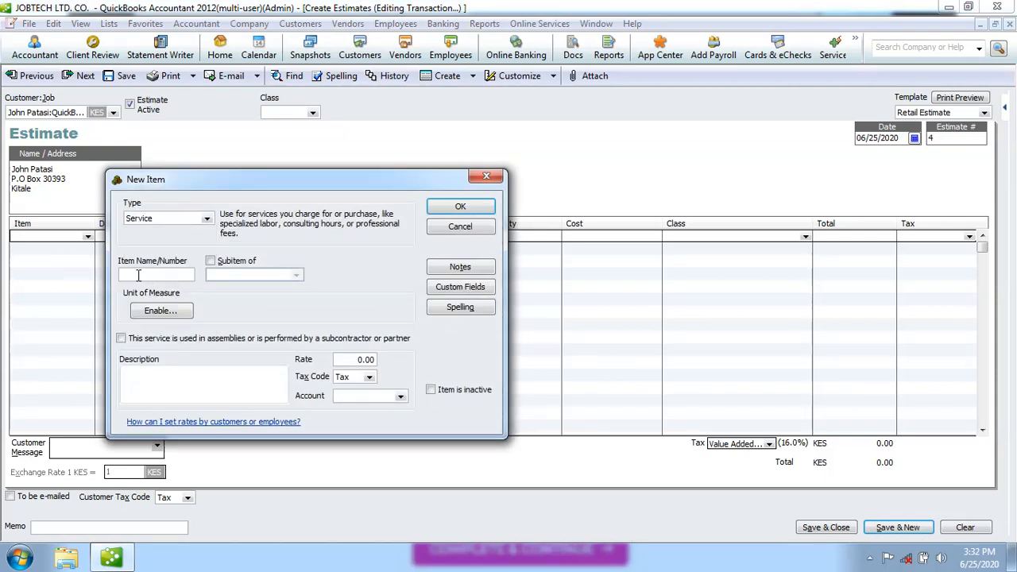
text(Quo)
text(c)
text(k)
text(Books)
text(system)
text( int)
click(461, 228)
Step: Examine the wording of the job name in the estimate's Customer:Job field
click(74, 112)
key(End)
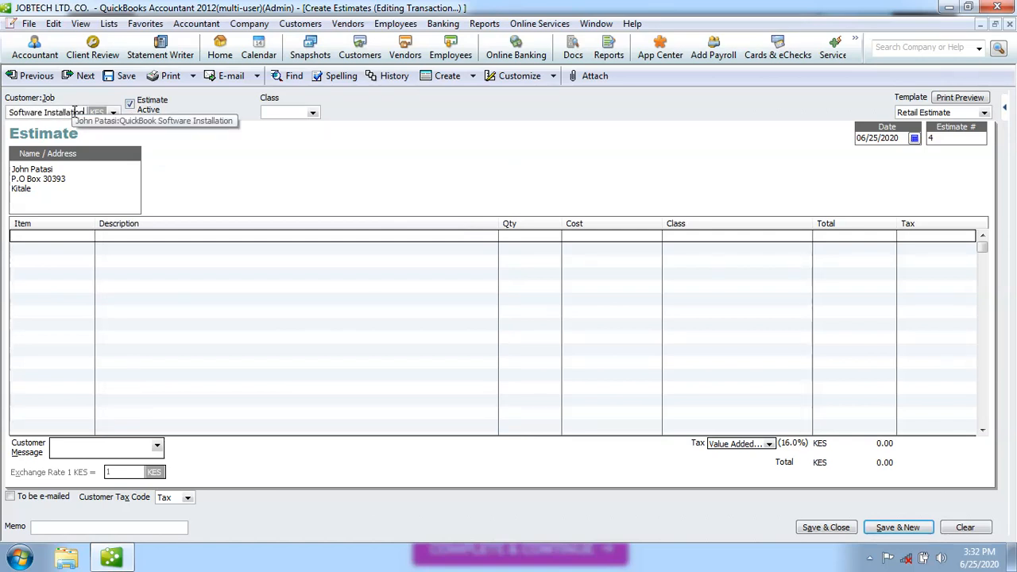
key(Left)
key(Left)
key(Left)
key(Left)
key(Left)
key(Left)
key(Left)
key(Left)
Step: Start a new Service item from the first estimate line and name it "QuickBooks Software Installation"
click(72, 231)
click(87, 237)
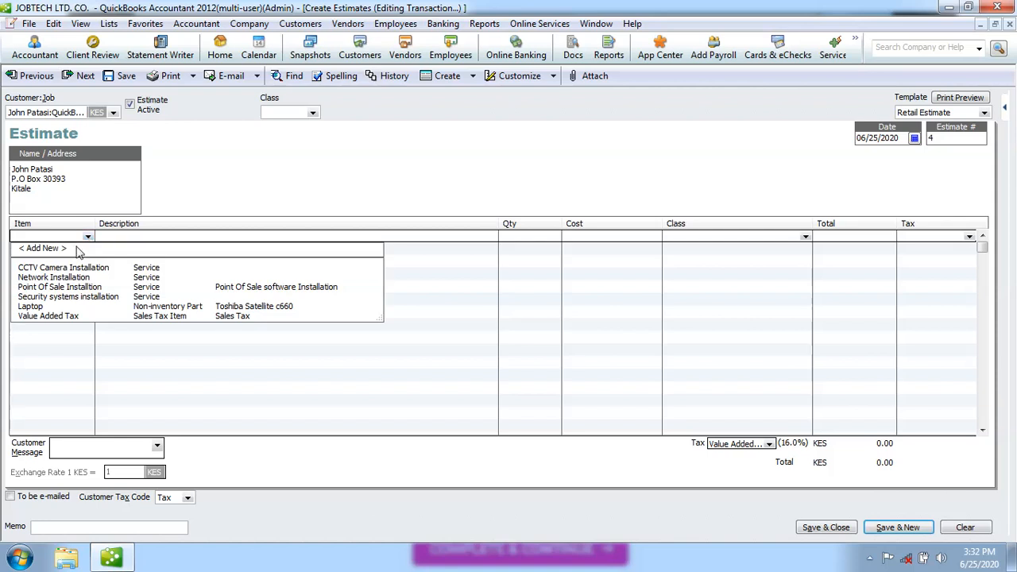
click(71, 250)
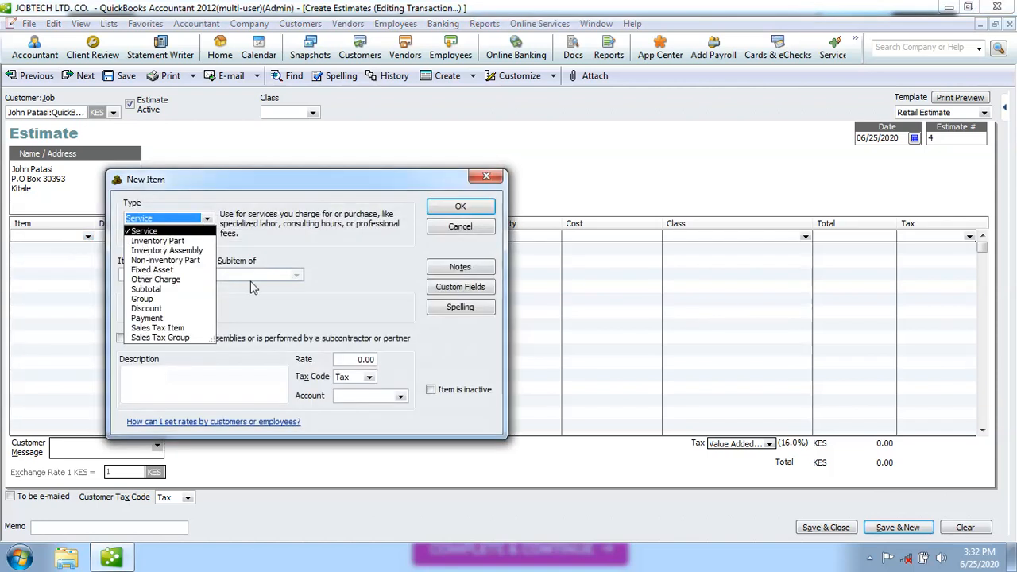
click(249, 282)
click(165, 274)
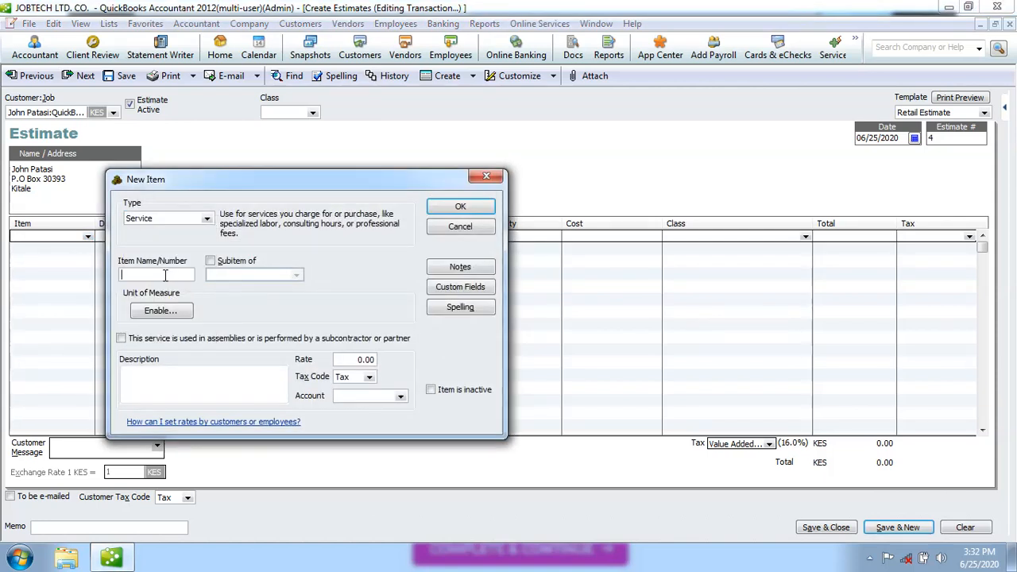
text(Quick)
text(Books )
text(Softwa)
text(re in)
text(stalla)
text(tio)
key(BackSpace)
text(I)
Step: Review the new item's name and remove the "s" so that it begins with "QuickBook Software"
key(Home)
key(Right)
key(Right)
key(Right)
key(Right)
key(Right)
key(Right)
key(Right)
key(Right)
key(Right)
key(Right)
key(Right)
key(Right)
key(Right)
key(Right)
key(Right)
key(Right)
key(Right)
key(Right)
key(Right)
key(Right)
key(Right)
key(Right)
key(Right)
key(Right)
key(Right)
key(Right)
key(Left)
key(Left)
key(Left)
key(Left)
key(Left)
key(Left)
key(Left)
key(Left)
key(Right)
key(Right)
key(Right)
key(BackSpace)
key(Right)
key(Right)
key(Right)
key(Right)
key(Right)
key(Right)
key(Right)
key(Right)
key(Right)
key(Right)
key(Right)
key(Right)
key(Right)
key(Right)
Step: Set the new service item's rate to 5,000
click(352, 363)
text(200)
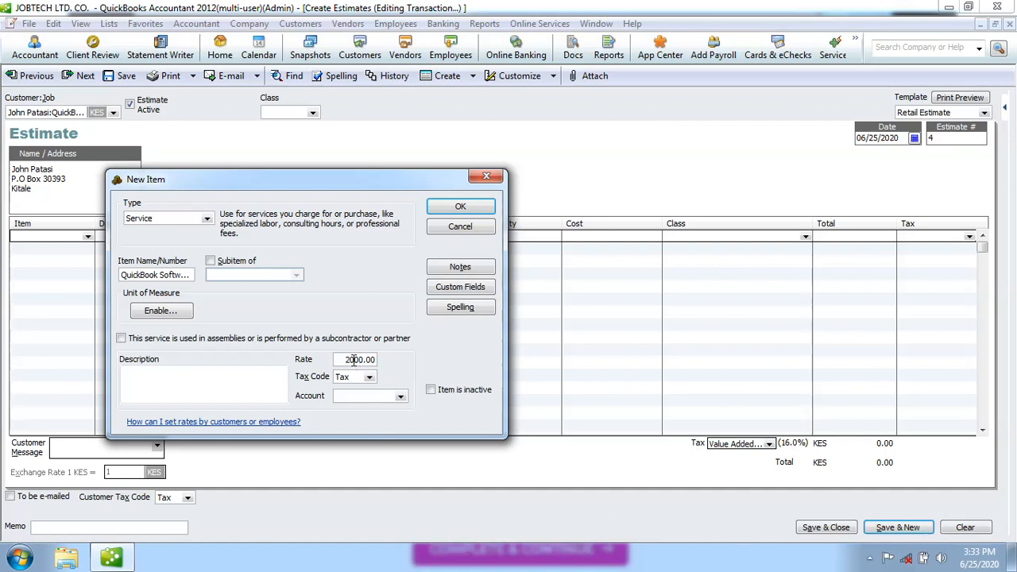
key(BackSpace)
text(3)
key(BackSpace)
key(Delete)
text(3)
key(BackSpace)
text(5)
Step: Assign the Sales Income account to the new service item, save it, and set its estimate quantity to 1
click(461, 208)
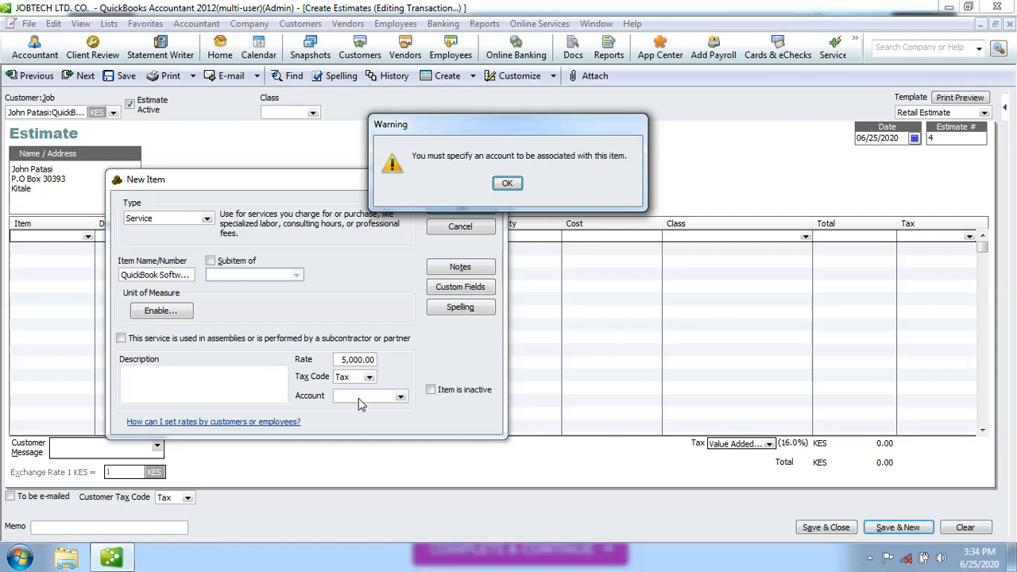
click(507, 184)
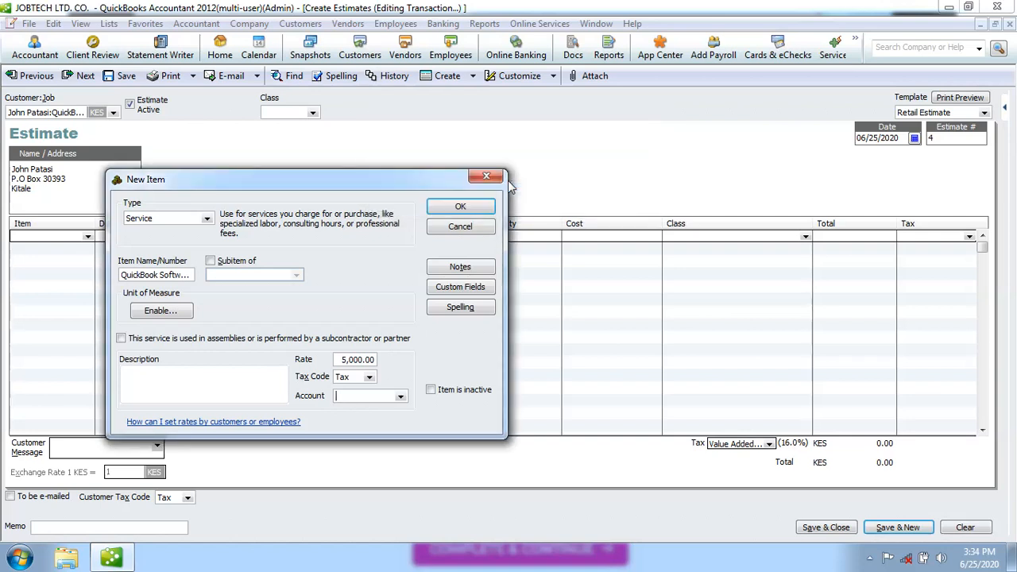
click(401, 396)
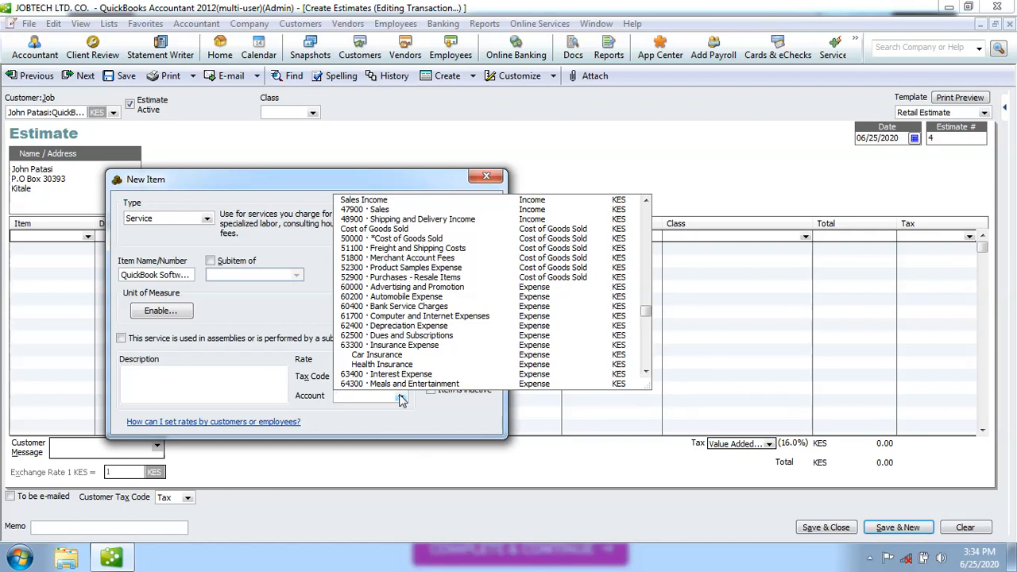
click(380, 201)
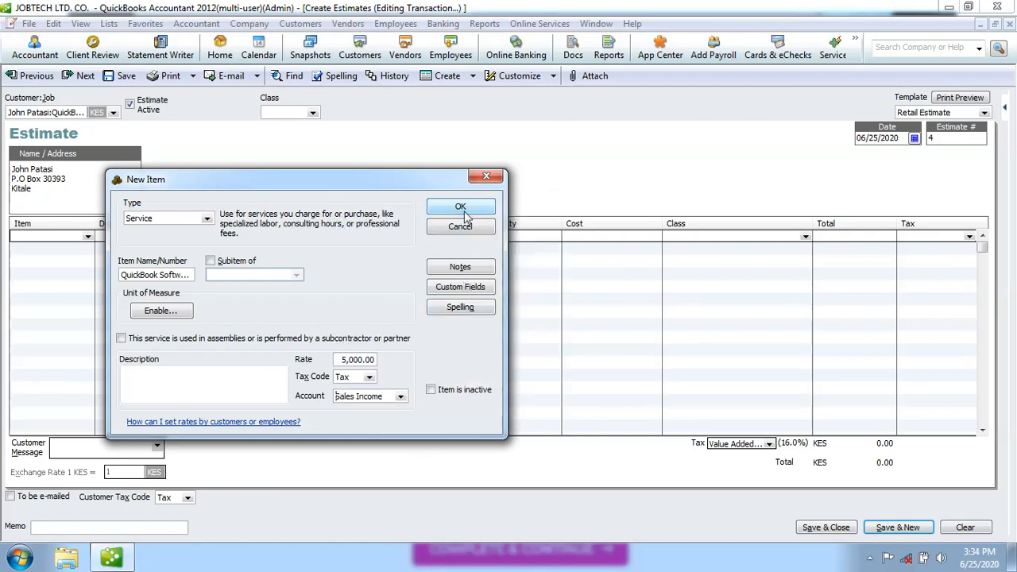
click(463, 207)
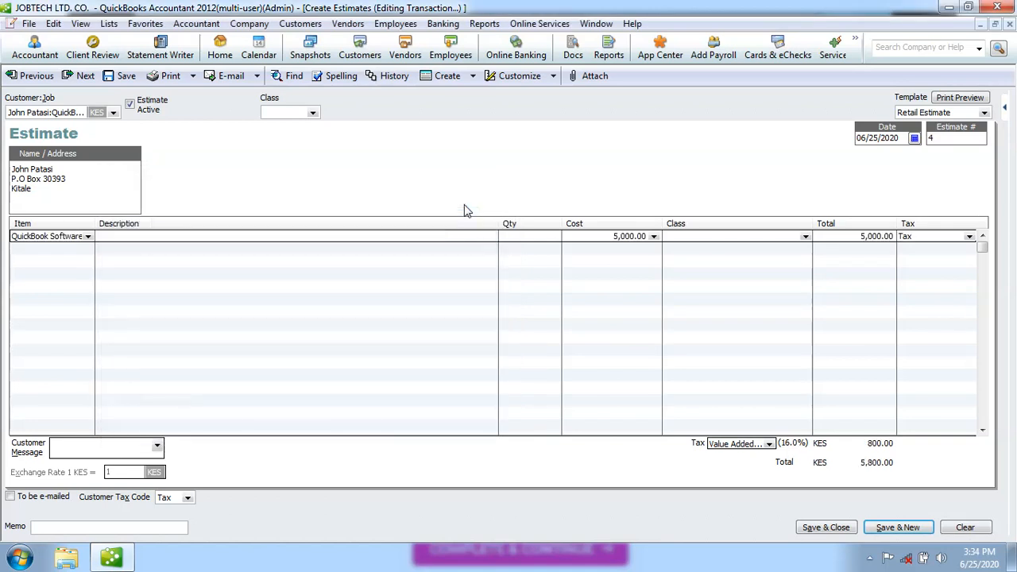
click(513, 241)
text(1)
Step: Add a new customer message reading "Kindly contacts us, if you're ready to have us proceed with the job."
click(101, 447)
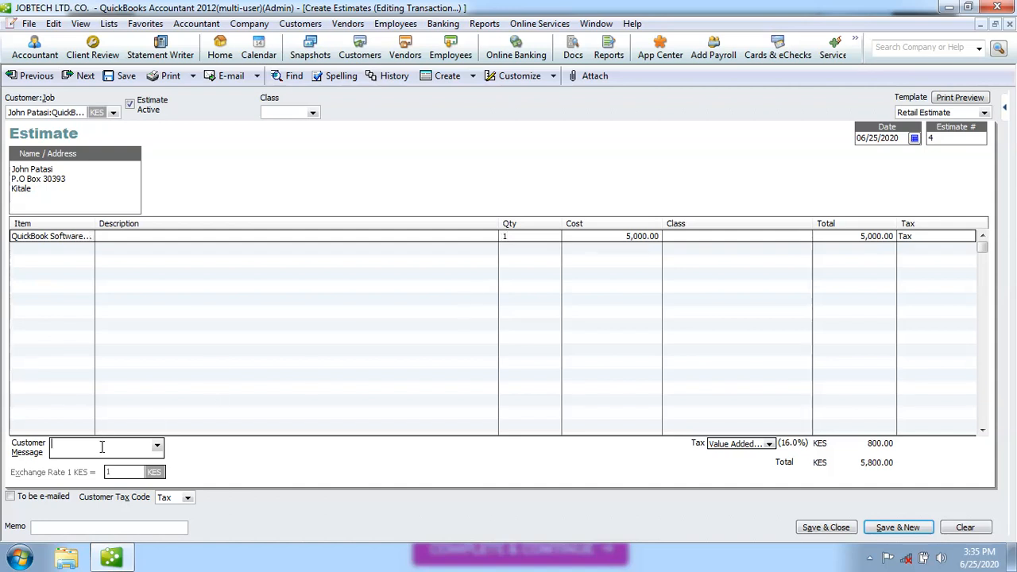
click(158, 447)
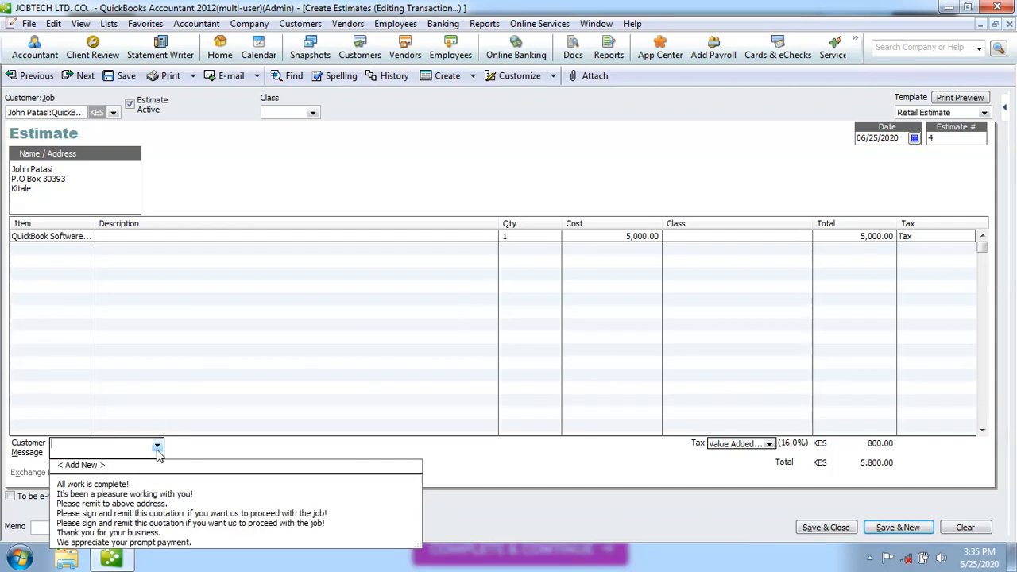
click(94, 468)
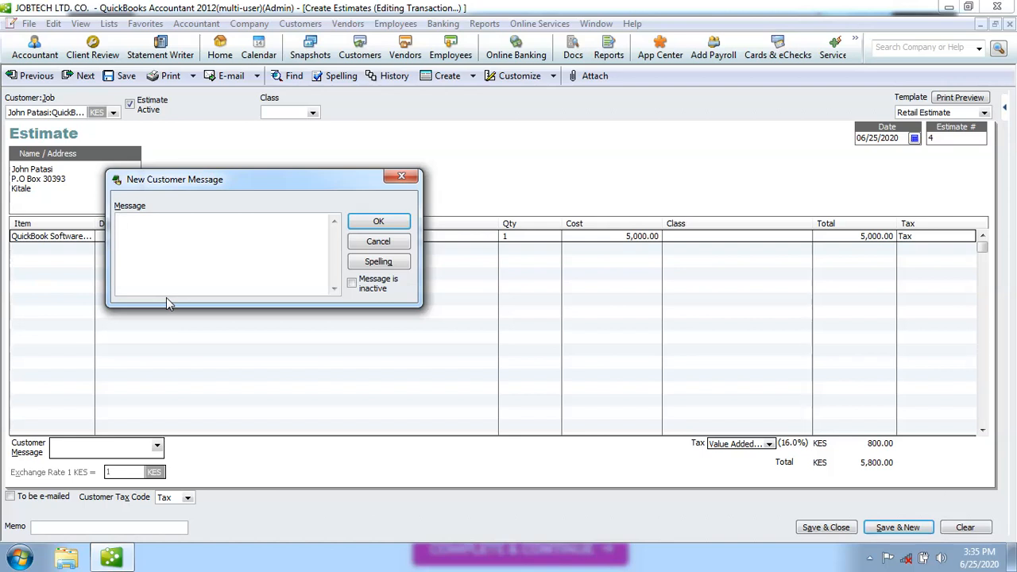
text(Kindly contacts us, if you're ready for)
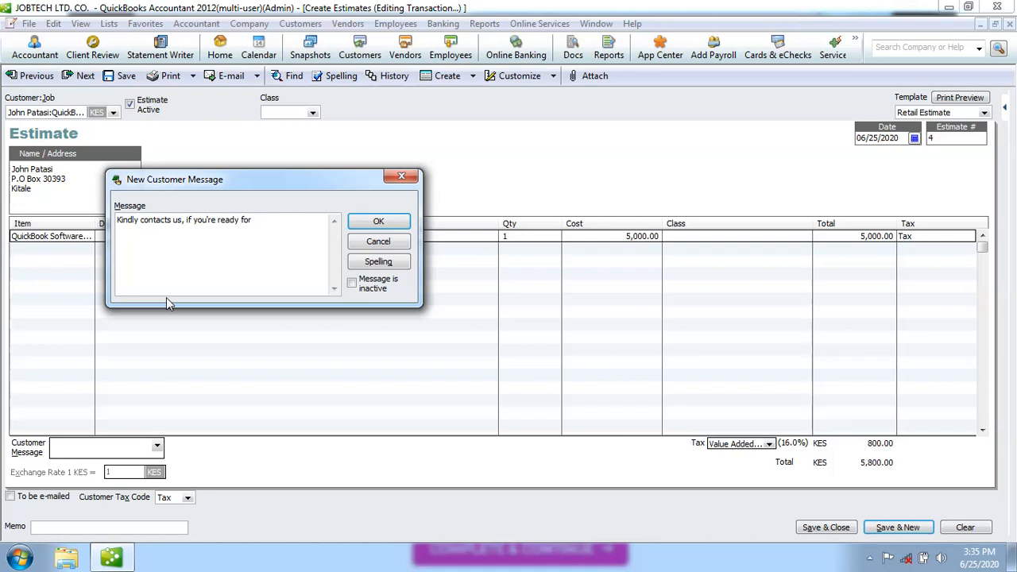
key(BackSpace)
key(BackSpace)
key(BackSpace)
text(to have us proceed with the job.)
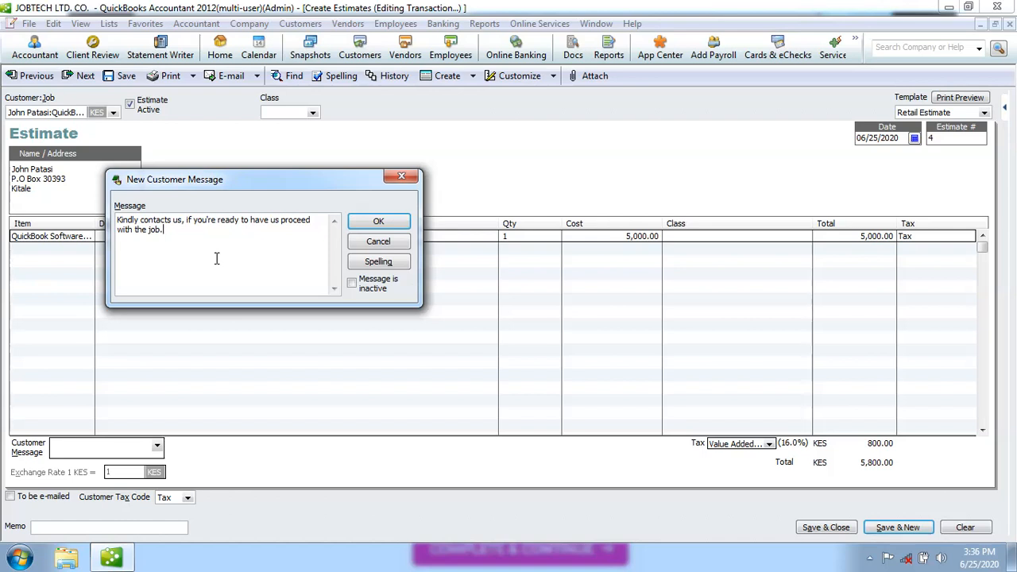
click(379, 226)
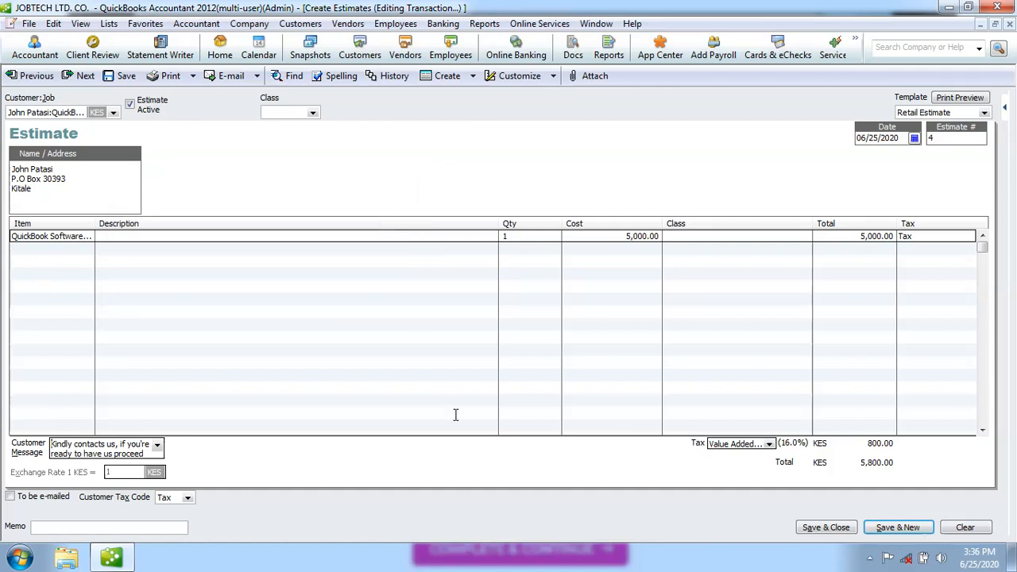
Step: Add the Point Of Sale Installtion item on the estimate's second line, dismissing the sales tax code notice
click(75, 249)
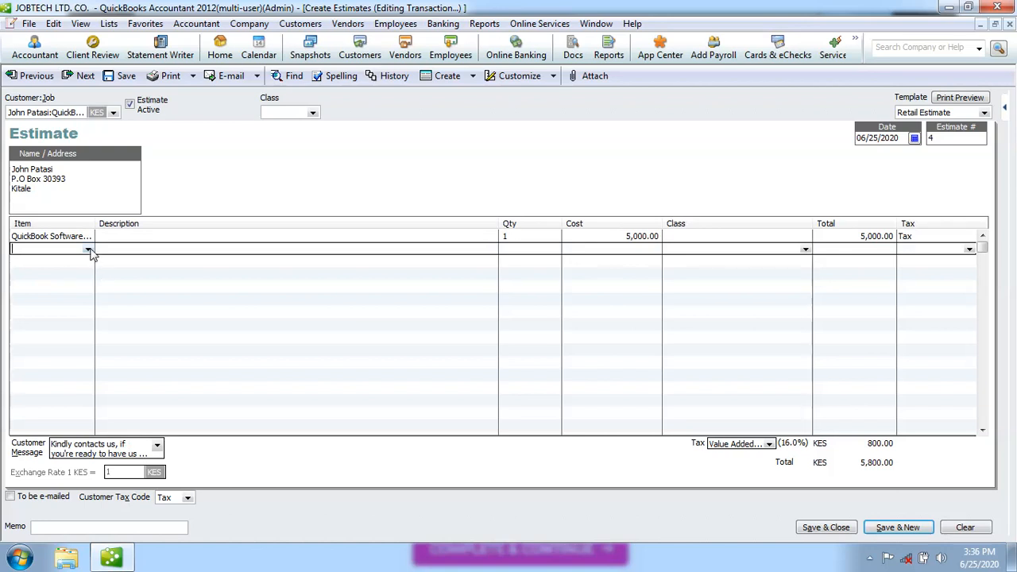
click(88, 250)
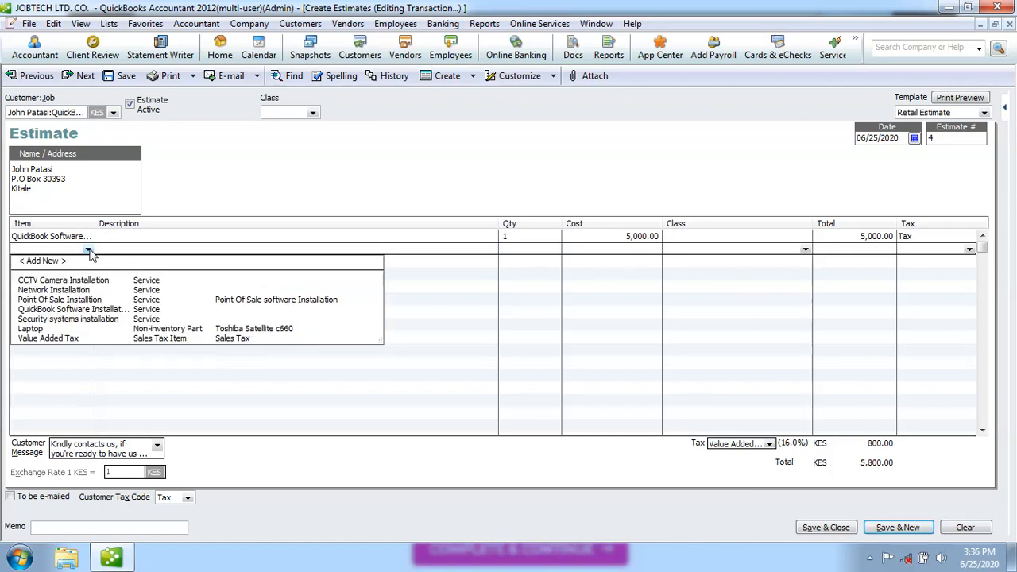
click(86, 300)
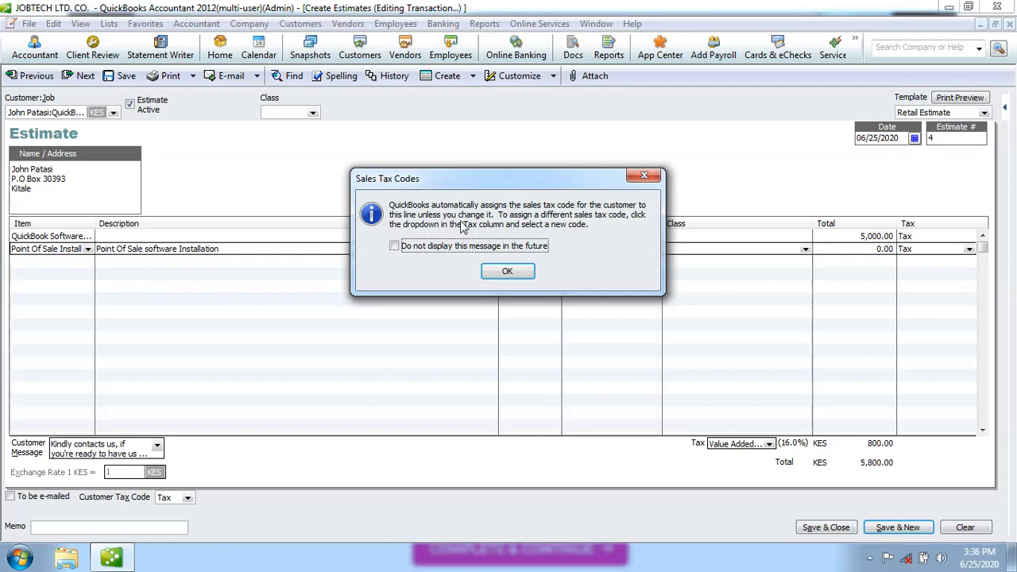
click(645, 176)
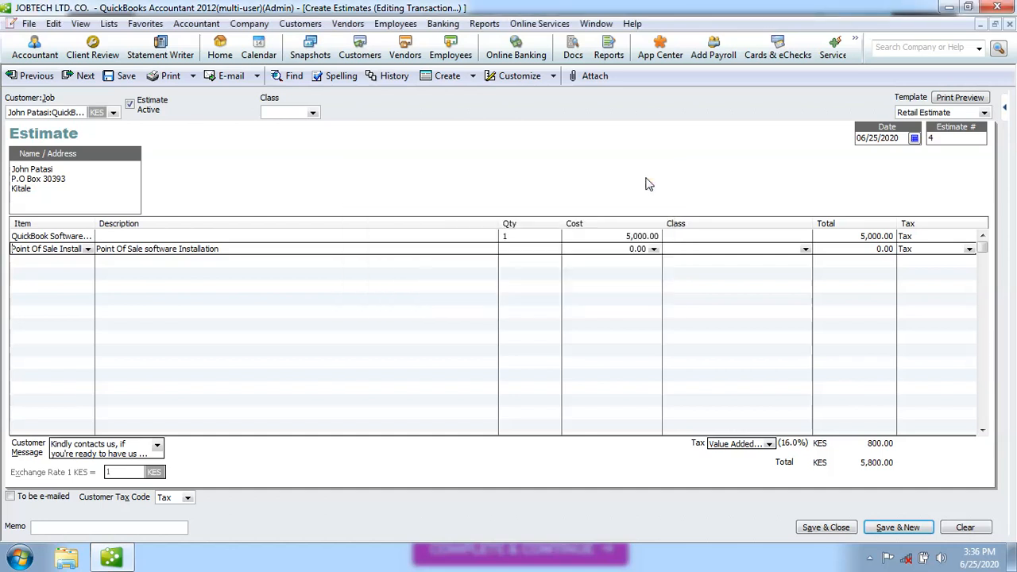
Step: Clear the description and the Point Of Sale item from the estimate's second line
click(451, 253)
key(BackSpace)
click(66, 248)
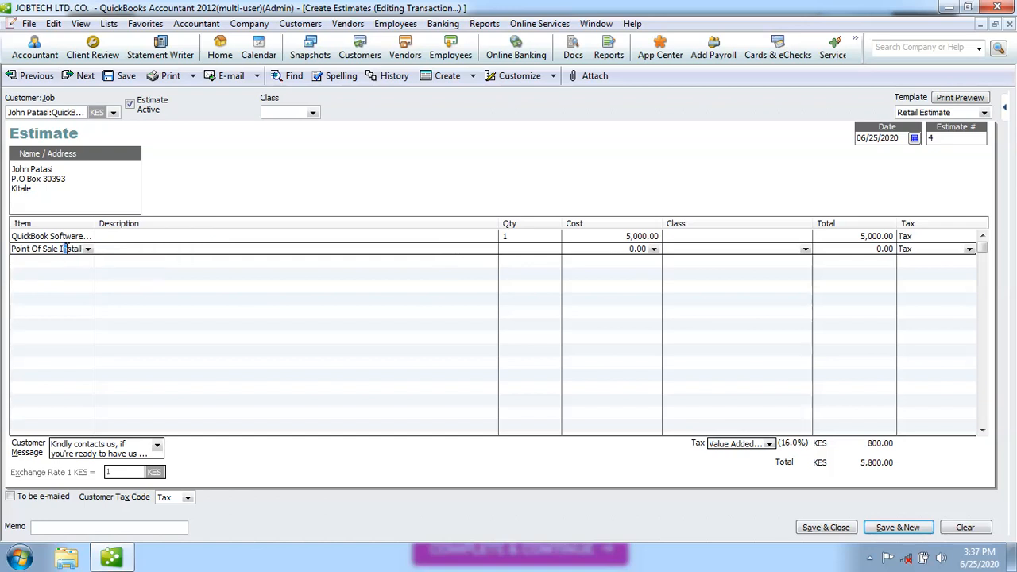
click(66, 262)
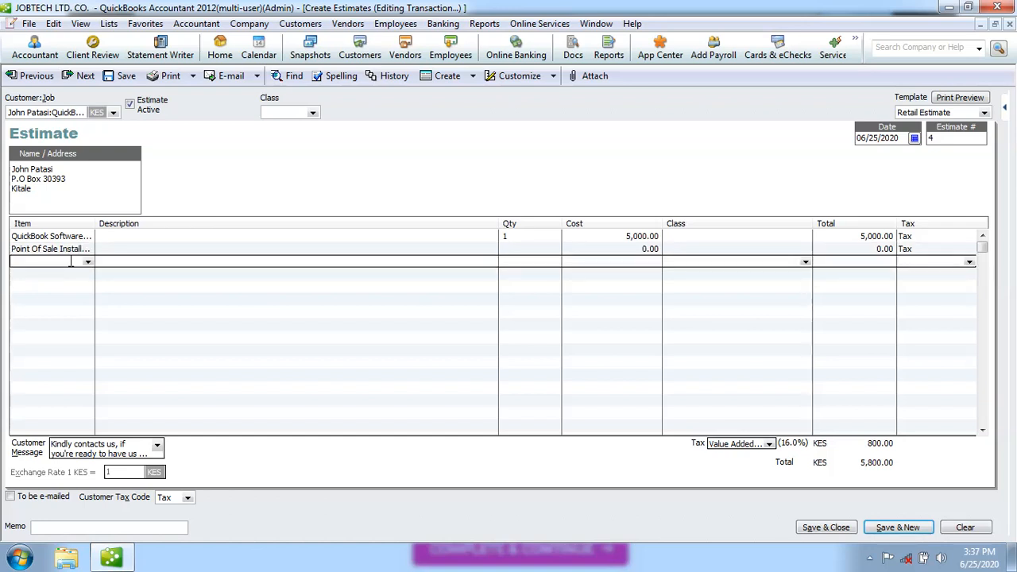
click(70, 249)
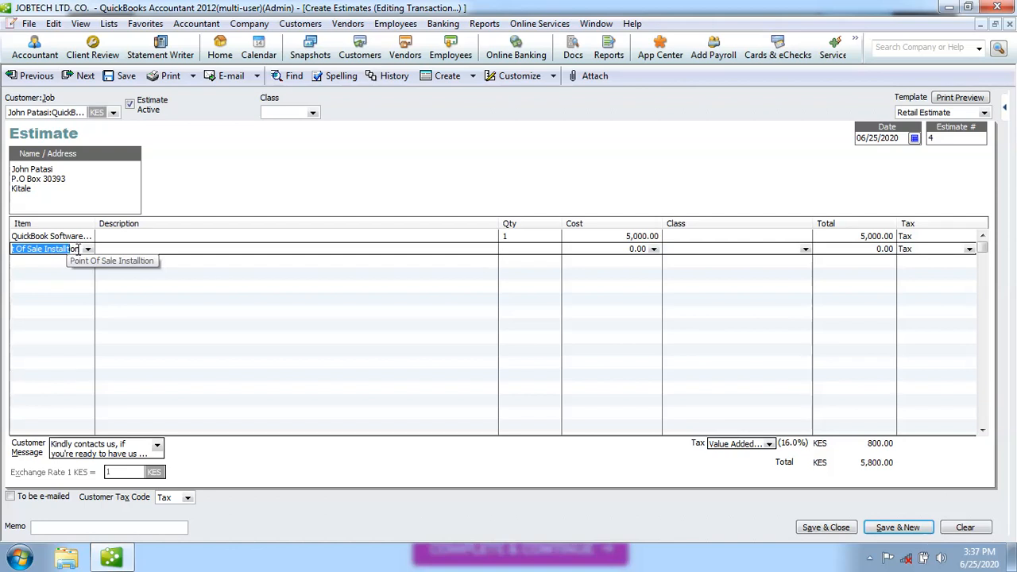
click(77, 249)
key(BackSpace)
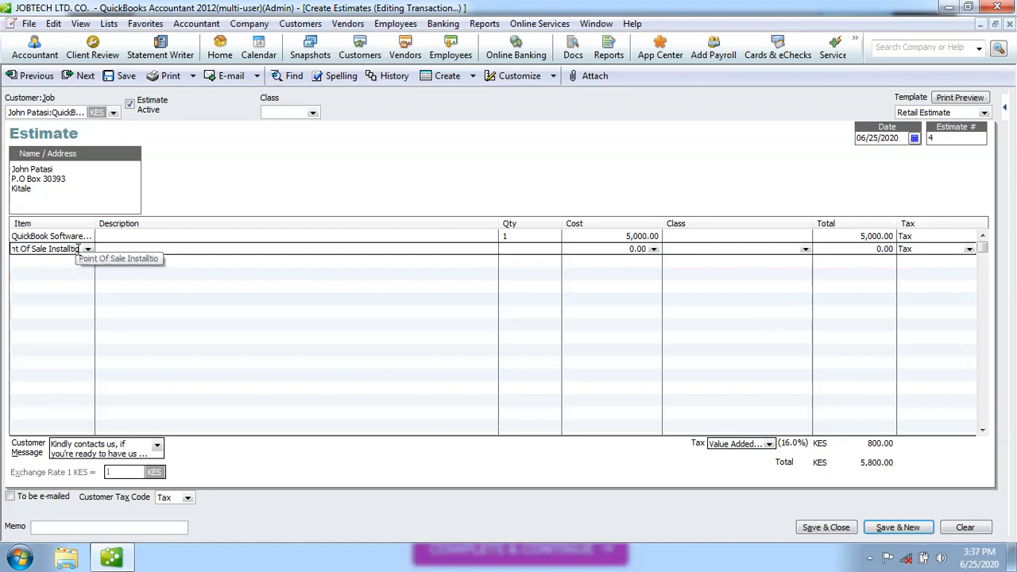
key(BackSpace)
key(BackSpace)
key(BackSpace)
key(BackSpace)
key(BackSpace)
key(BackSpace)
key(BackSpace)
key(BackSpace)
key(BackSpace)
key(BackSpace)
key(BackSpace)
key(BackSpace)
key(BackSpace)
key(BackSpace)
key(BackSpace)
key(BackSpace)
key(BackSpace)
key(BackSpace)
key(BackSpace)
key(BackSpace)
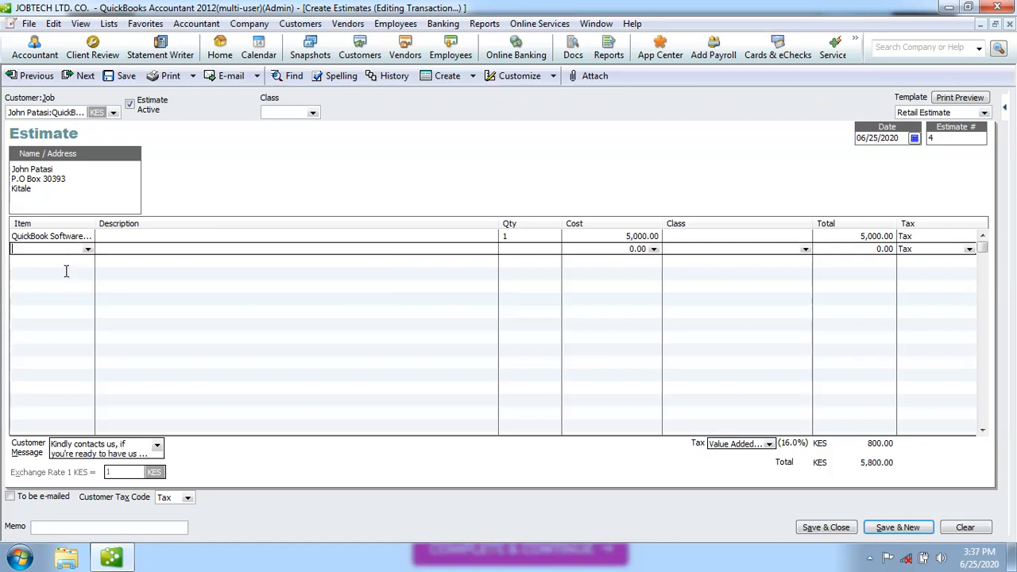
Step: Add the Point Of Sale Installtion item on the estimate's third line
click(62, 284)
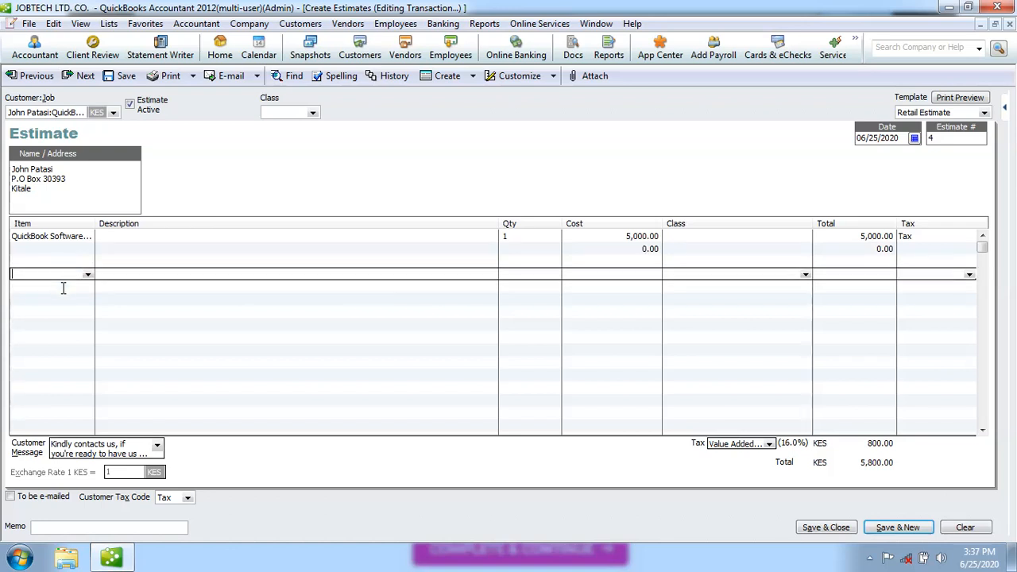
click(59, 261)
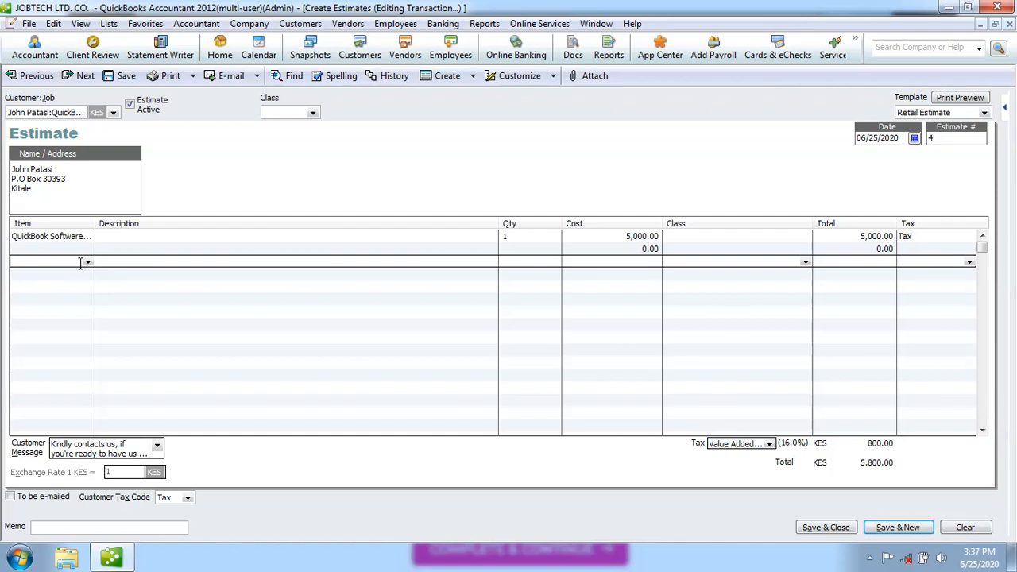
click(88, 262)
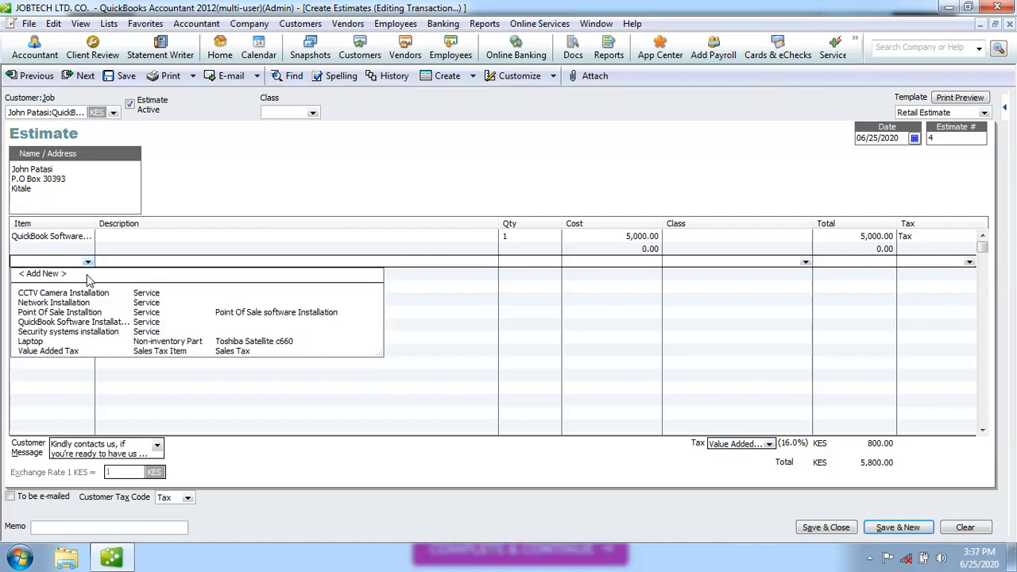
click(68, 315)
click(68, 315)
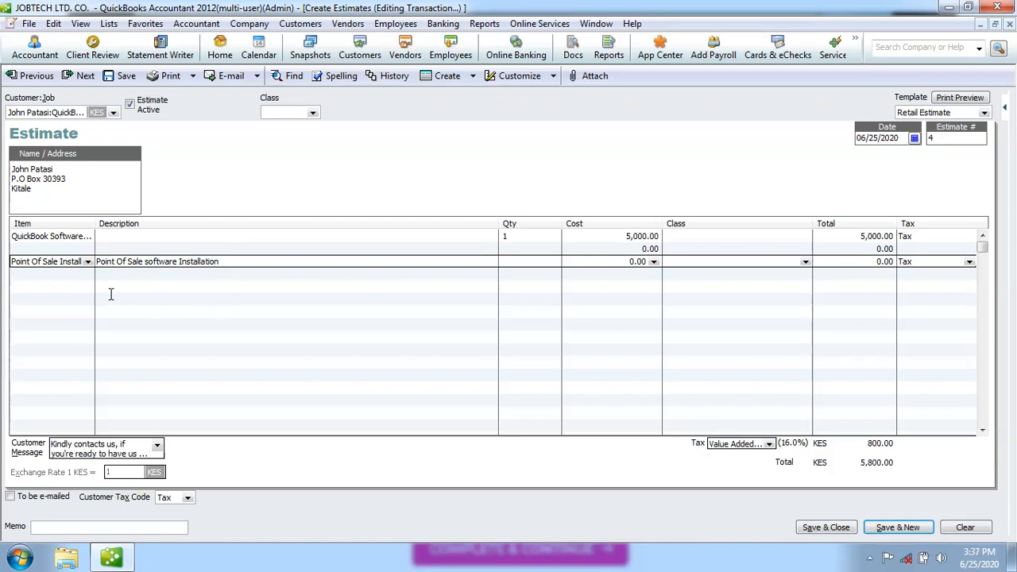
Step: Enter "QuickBooks Software Installation service" as the description of the first estimate line
click(145, 235)
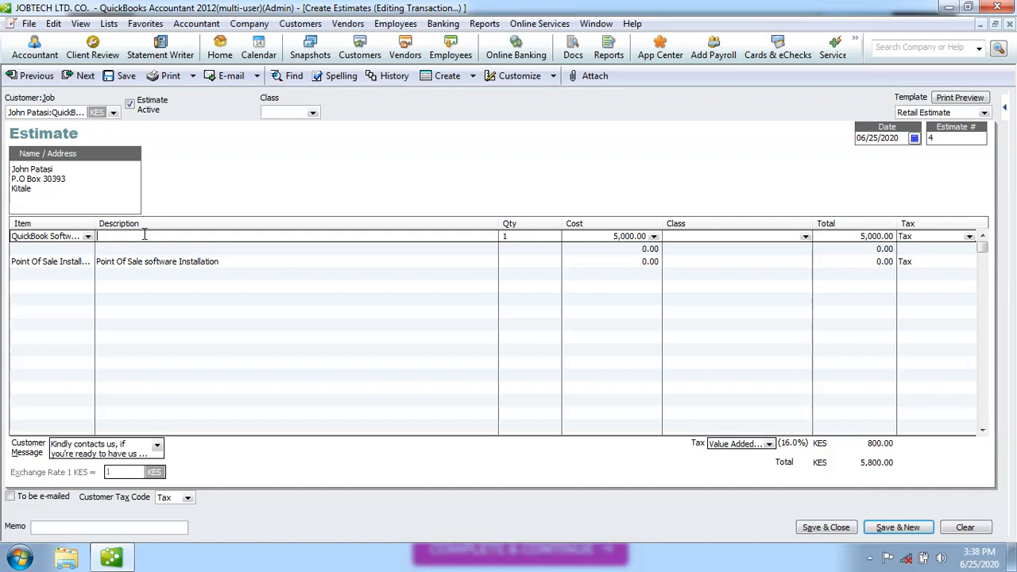
text(QuickBooks InstallationSoftware)
click(216, 236)
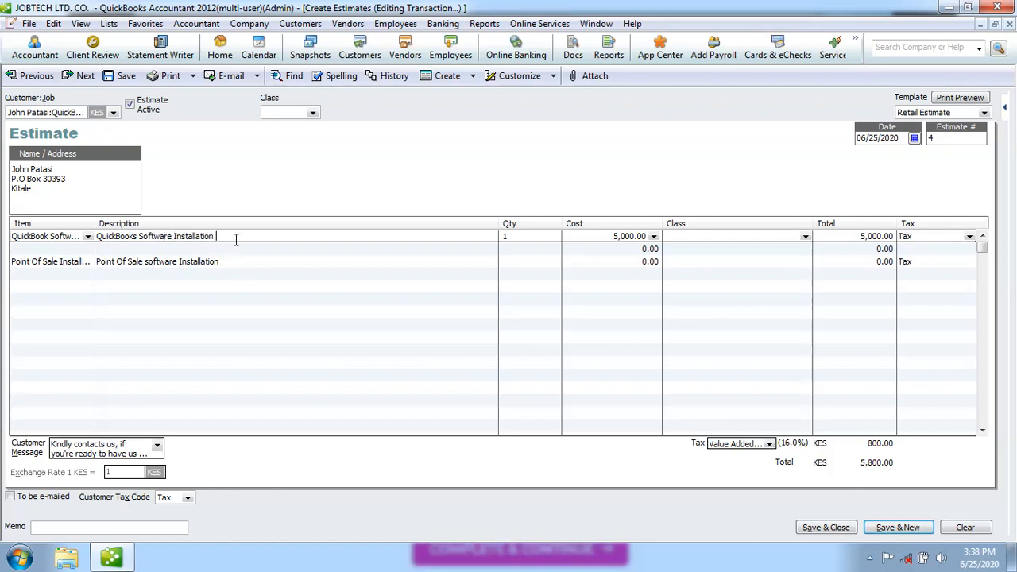
text(service)
Step: Append "service" to the Point Of Sale line's description and try to choose a price level for its cost
click(230, 262)
click(230, 262)
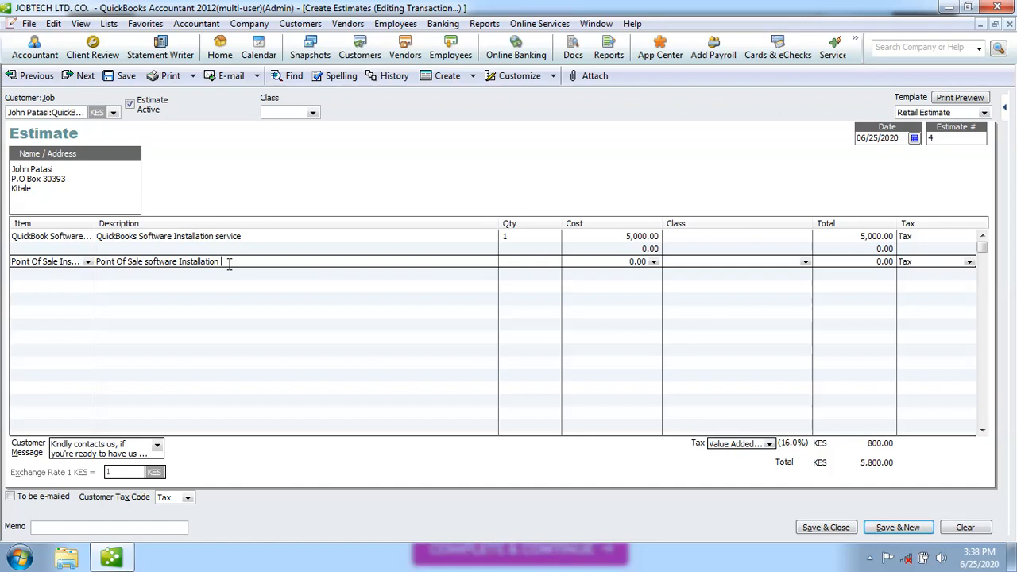
text(ervicev)
click(654, 262)
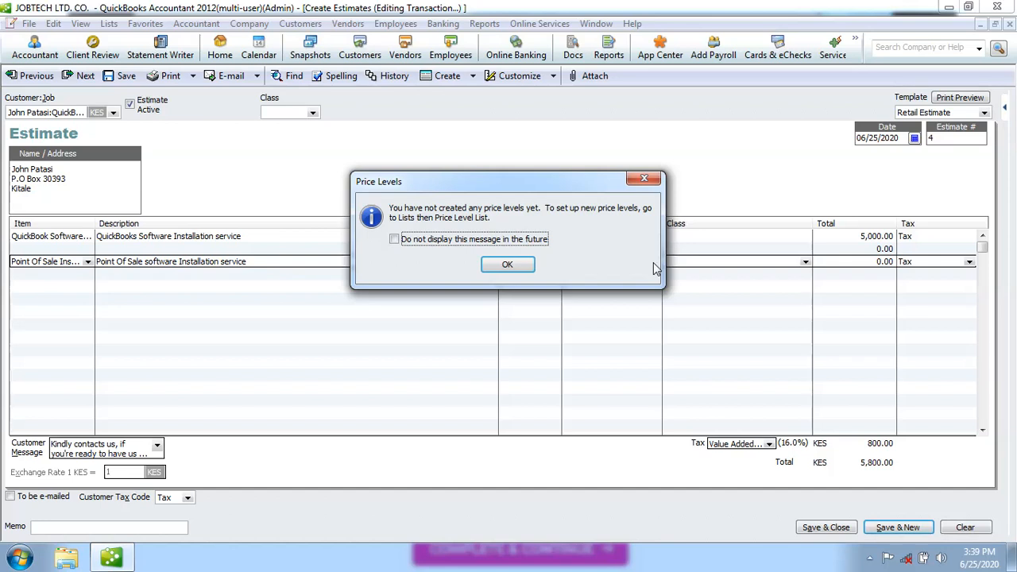
click(645, 180)
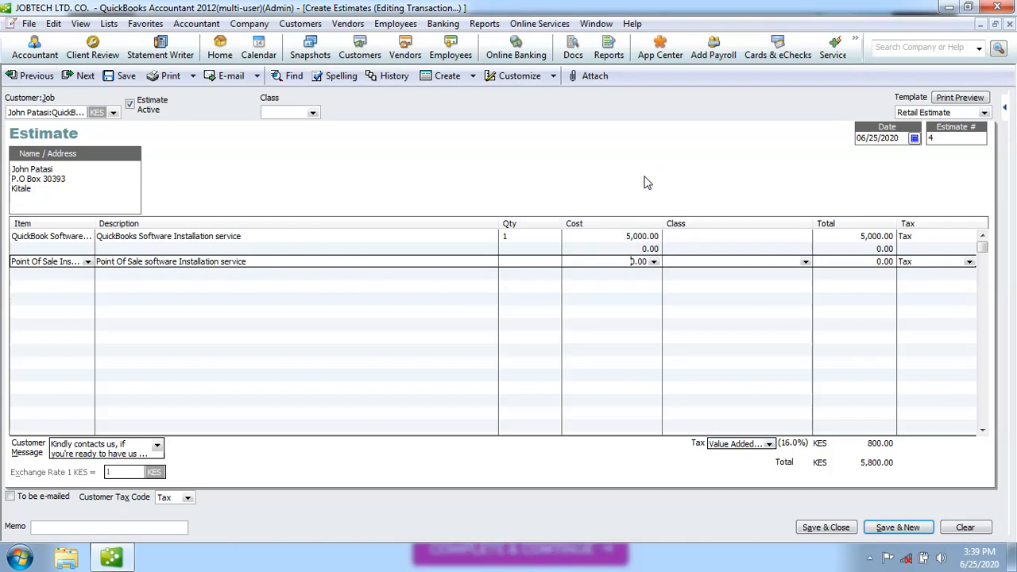
Step: Remove the Point Of Sale item and its description from the estimate's third line
click(73, 262)
key(BackSpace)
key(BackSpace)
key(BackSpace)
key(BackSpace)
key(BackSpace)
key(BackSpace)
key(BackSpace)
key(BackSpace)
key(BackSpace)
key(BackSpace)
key(BackSpace)
key(BackSpace)
key(BackSpace)
key(BackSpace)
key(BackSpace)
key(BackSpace)
key(BackSpace)
key(BackSpace)
key(BackSpace)
key(Delete)
key(Delete)
key(Delete)
key(Delete)
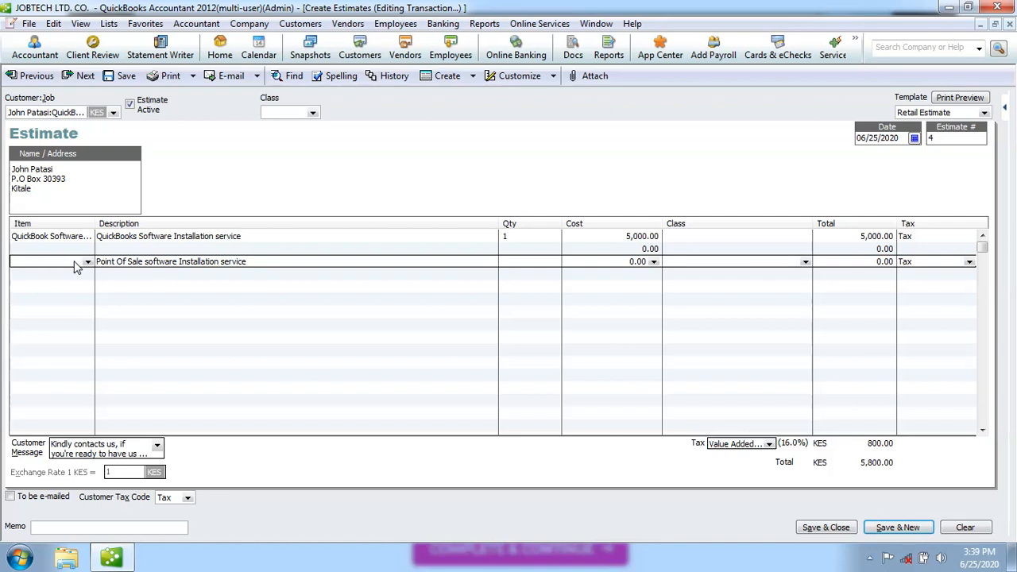
click(255, 271)
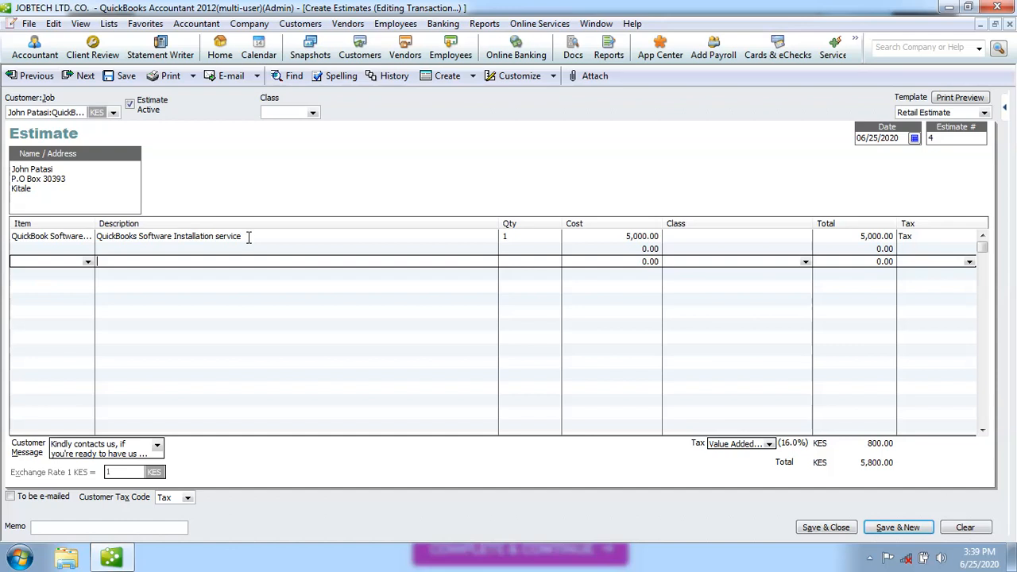
Step: Try the Network Installation item and the Point Of Sale Installtion item on the estimate's third line
click(249, 237)
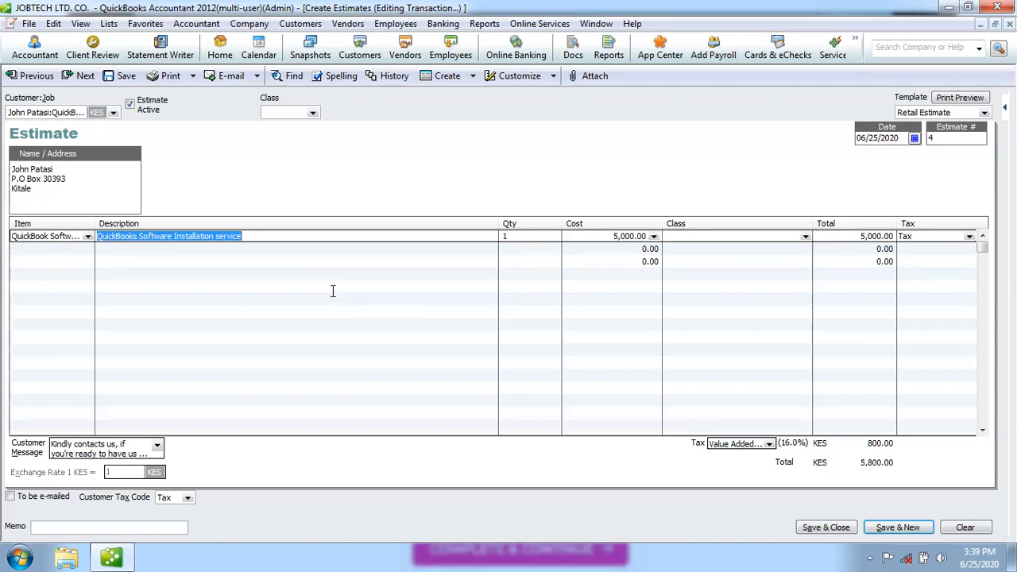
click(79, 262)
click(87, 262)
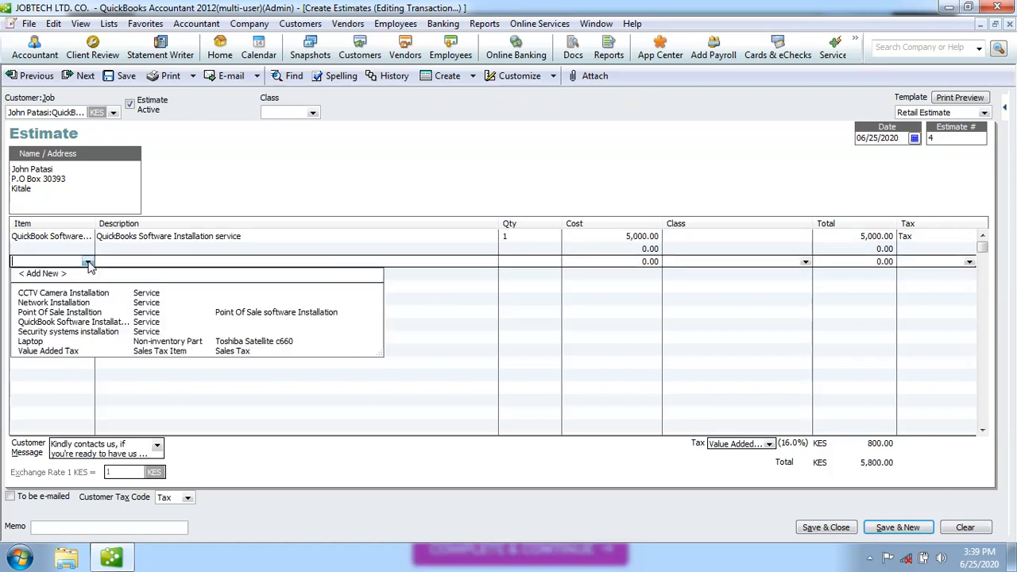
click(86, 302)
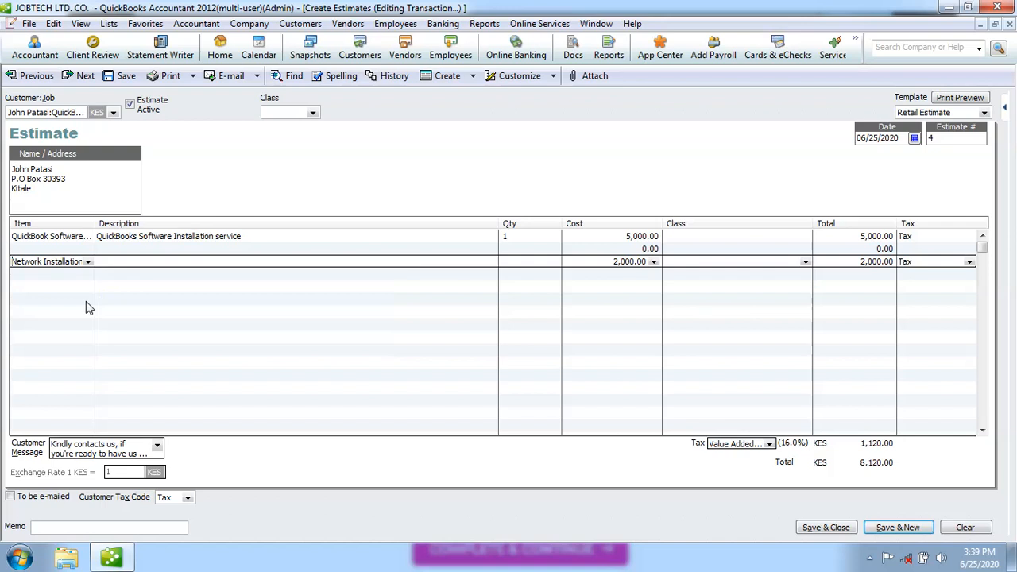
click(88, 262)
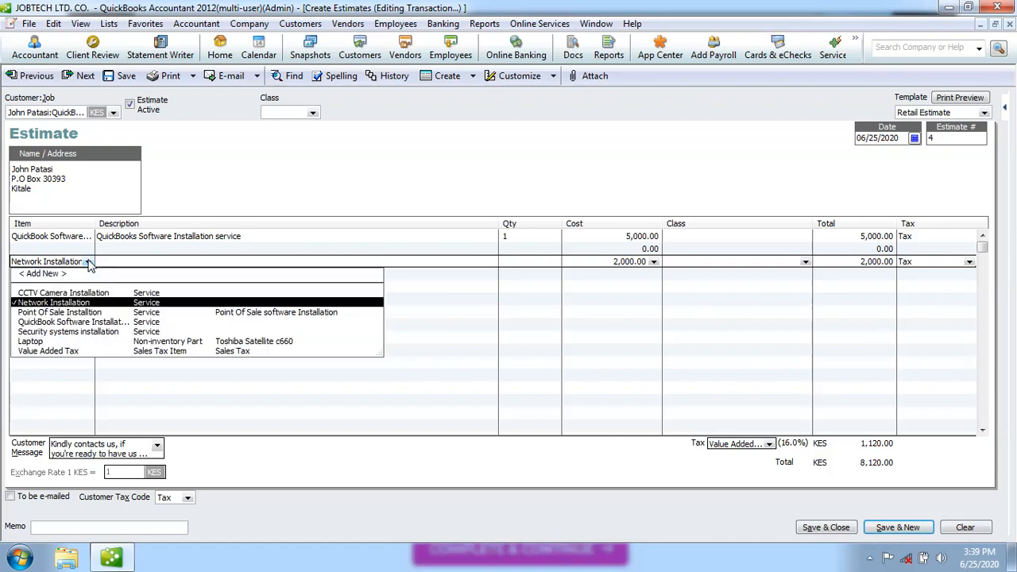
click(91, 314)
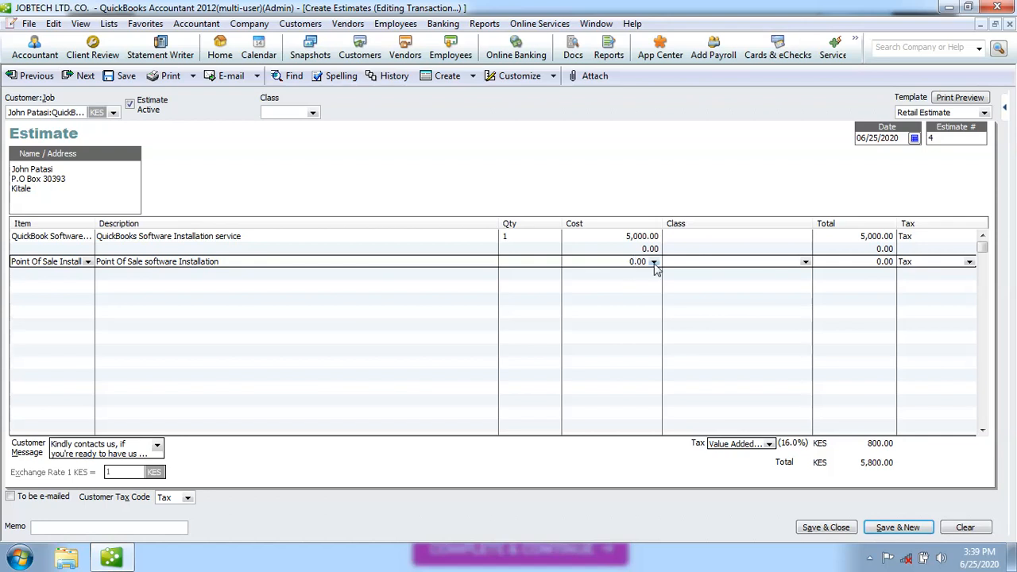
Step: Set the third line to Security systems installation with quantity 1, and save and close the estimate without assigning classes
click(88, 263)
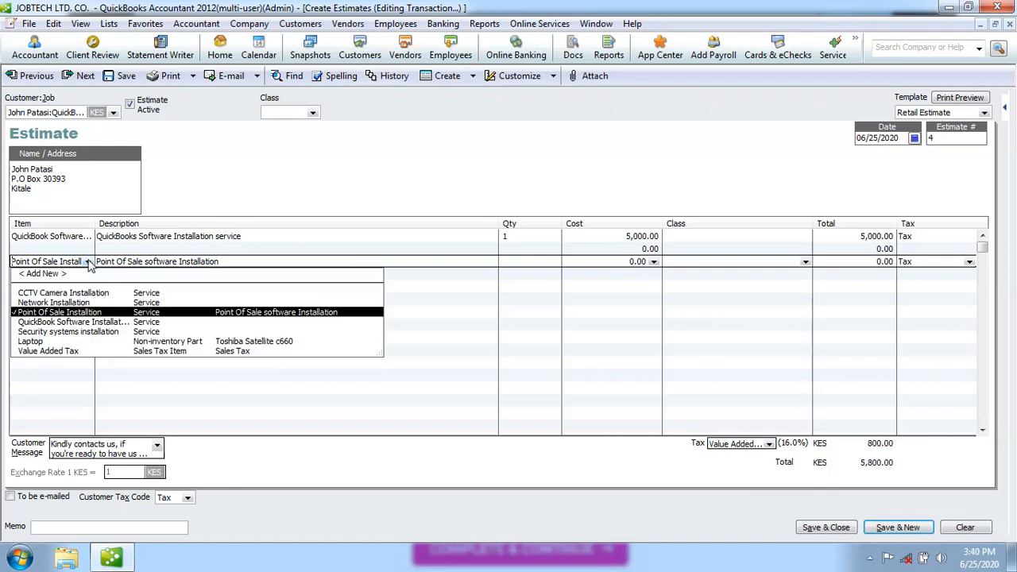
click(74, 336)
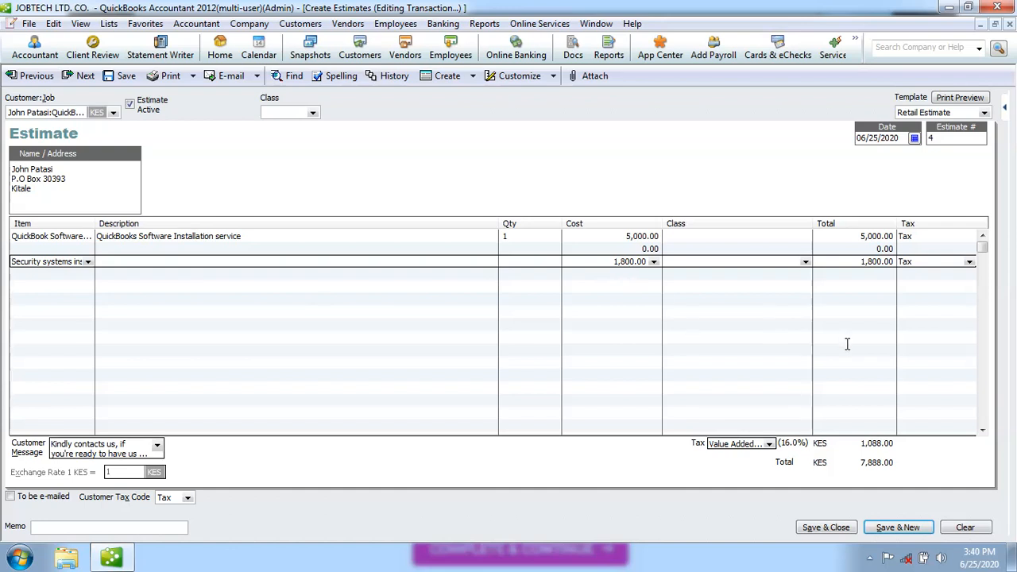
click(527, 264)
text(1)
click(831, 531)
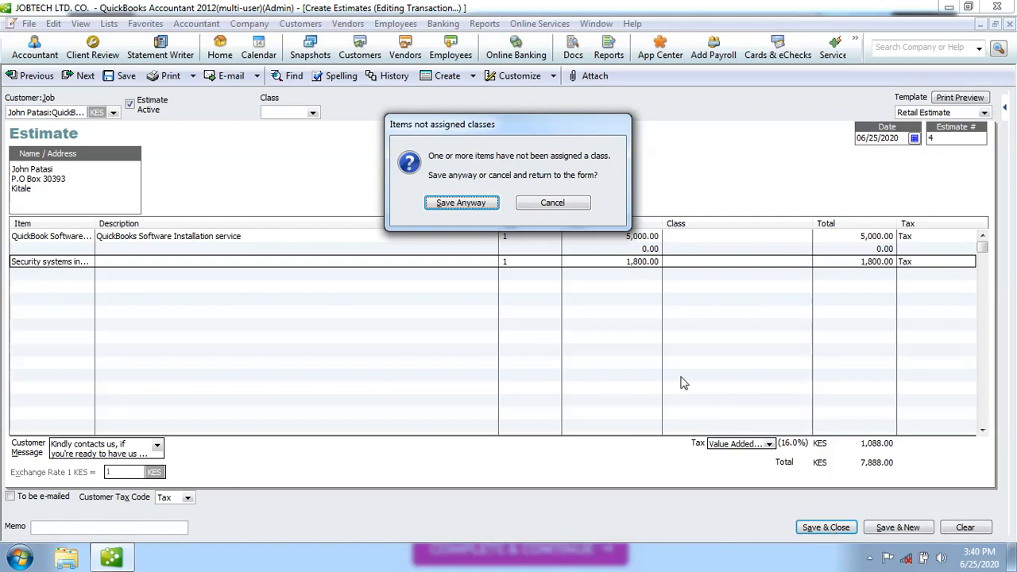
click(475, 205)
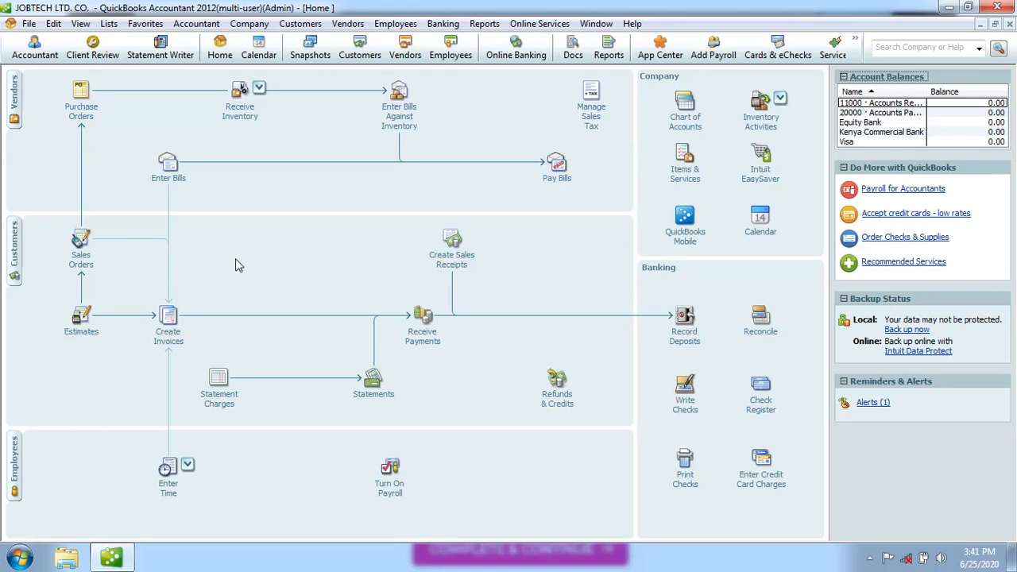
Step: Start a new invoice for the customer who has the Network Installation job and base it on that job's estimate
click(172, 322)
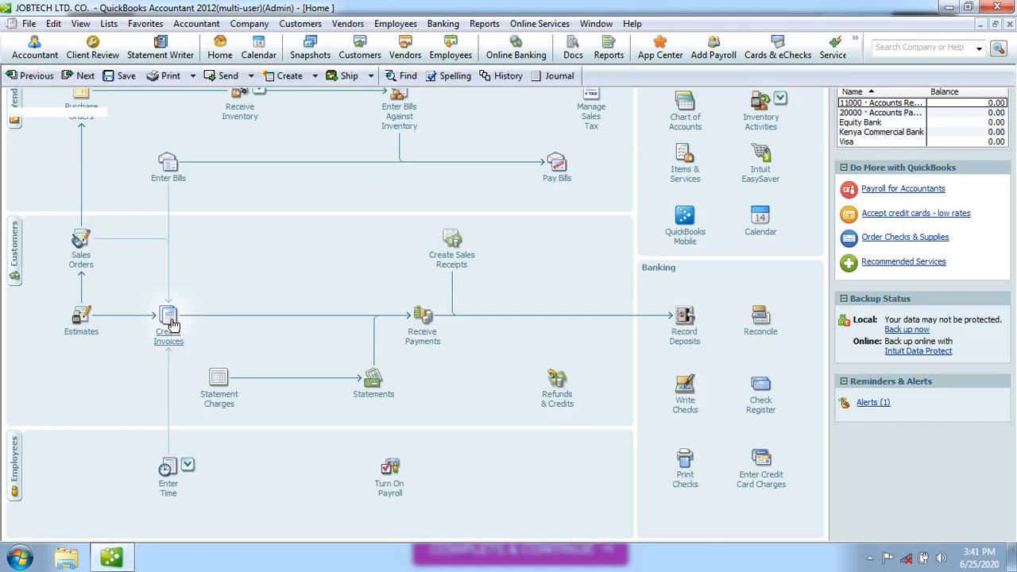
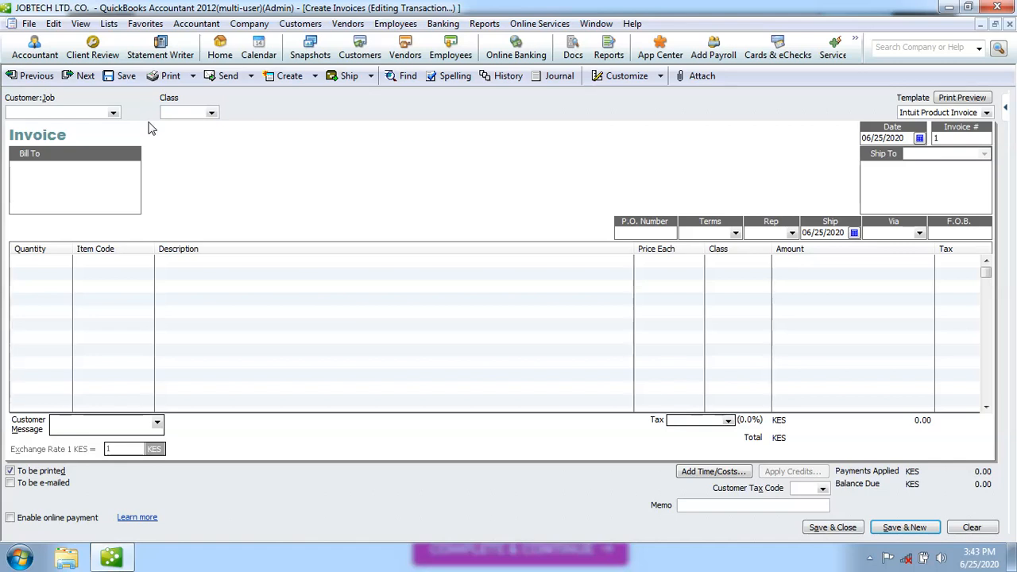
click(114, 113)
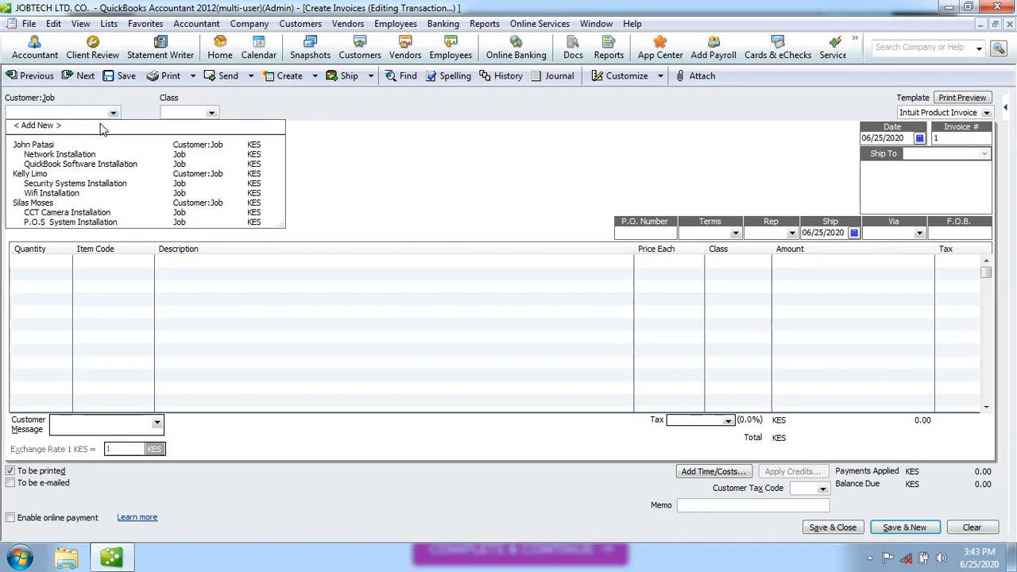
click(45, 145)
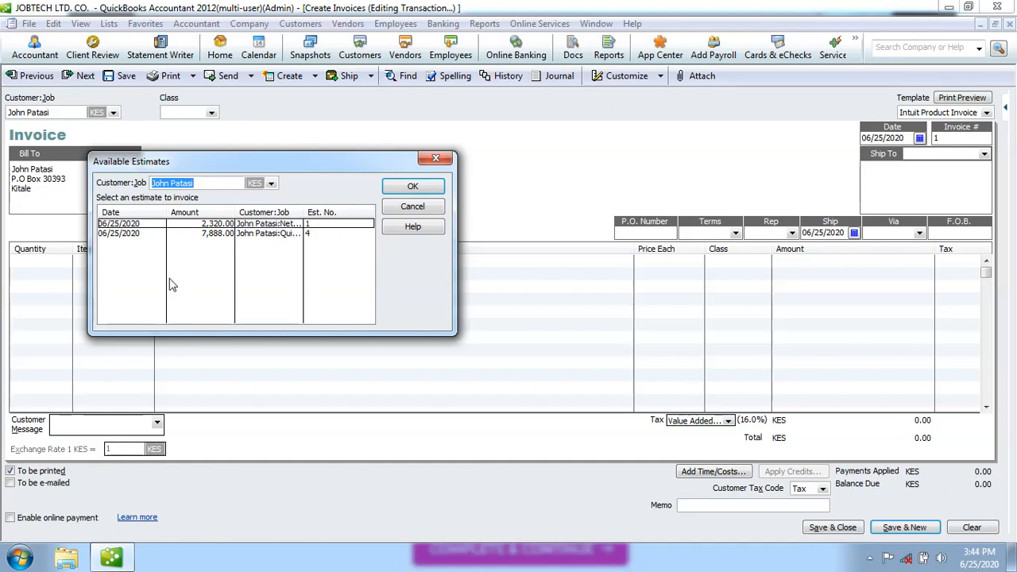
click(212, 225)
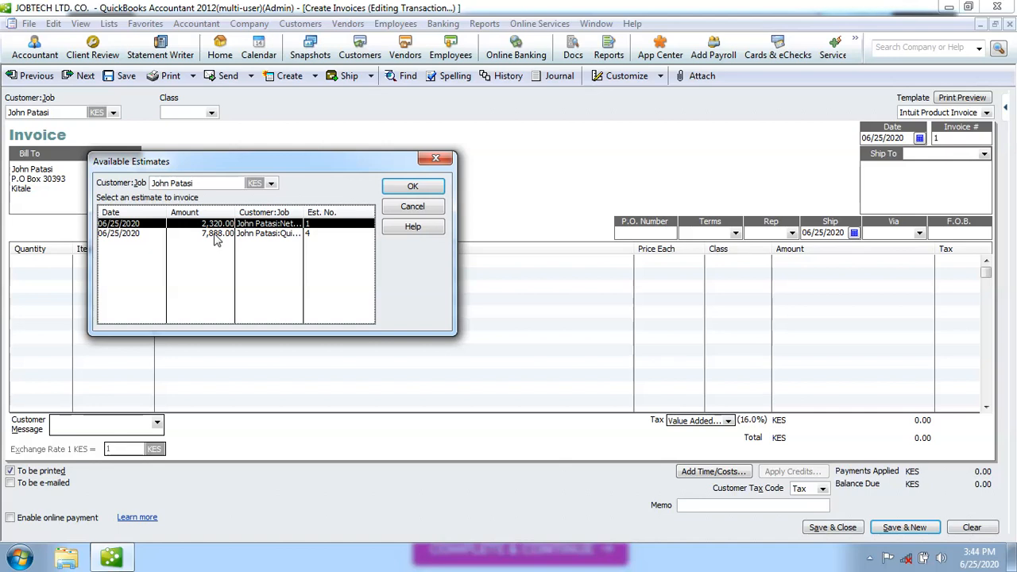
click(217, 234)
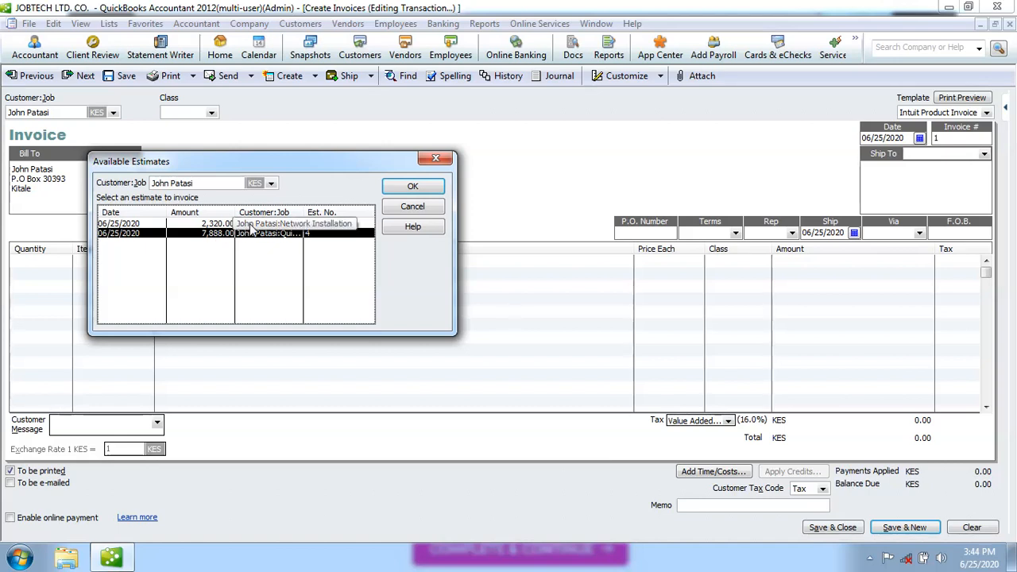
click(251, 224)
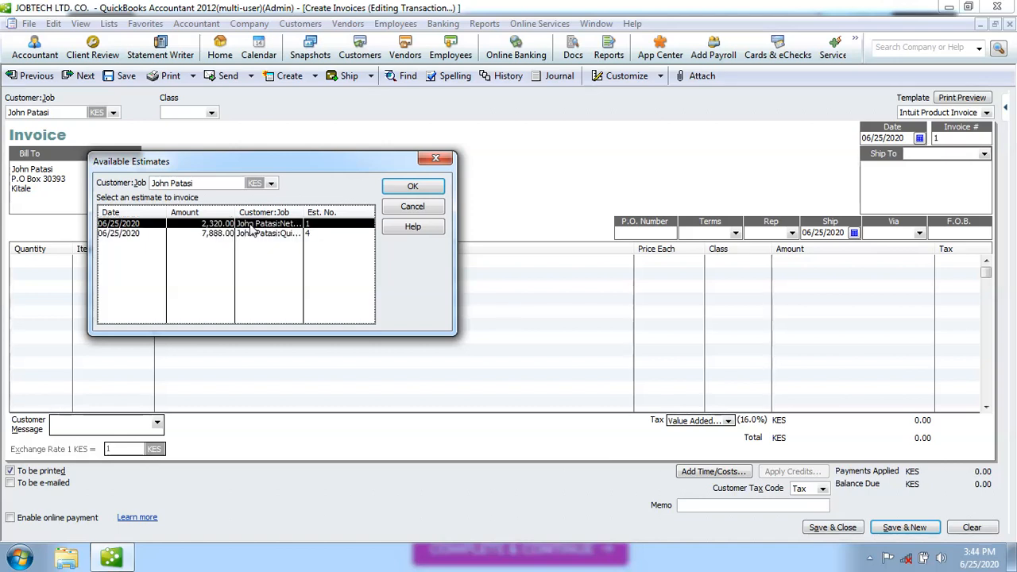
click(412, 189)
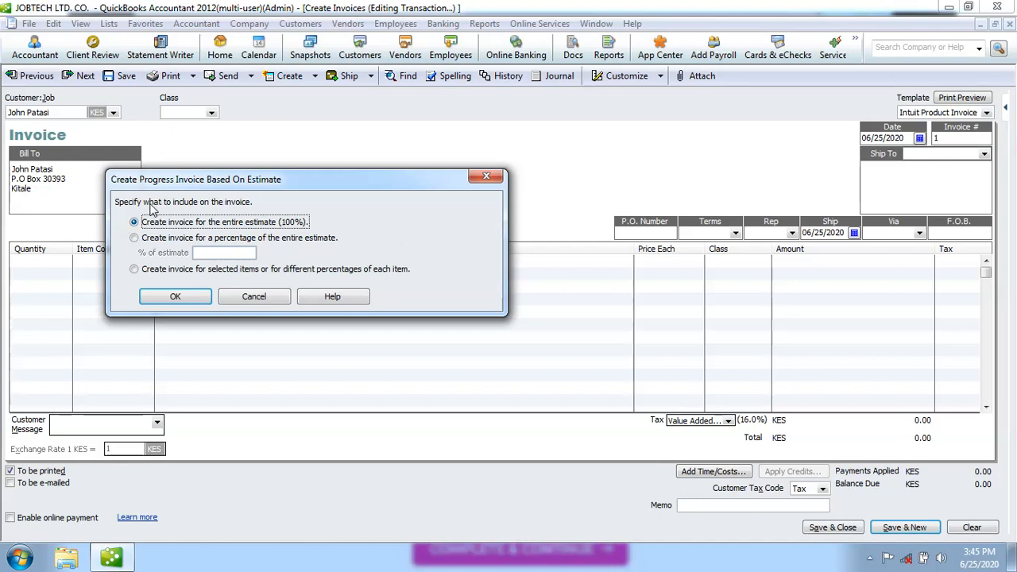
Step: Create the progress invoice for 40% of the entire estimate
click(133, 238)
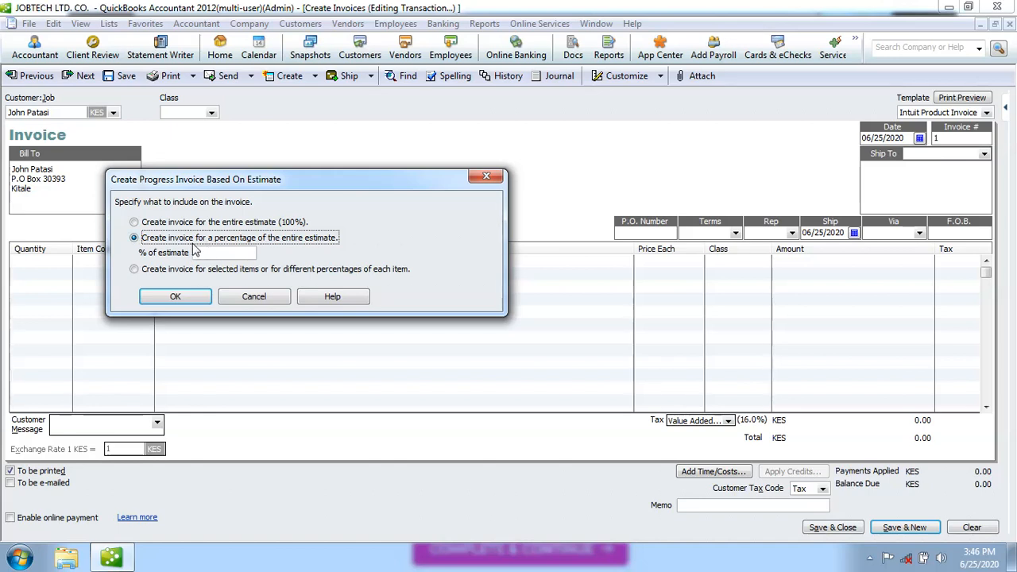
click(206, 254)
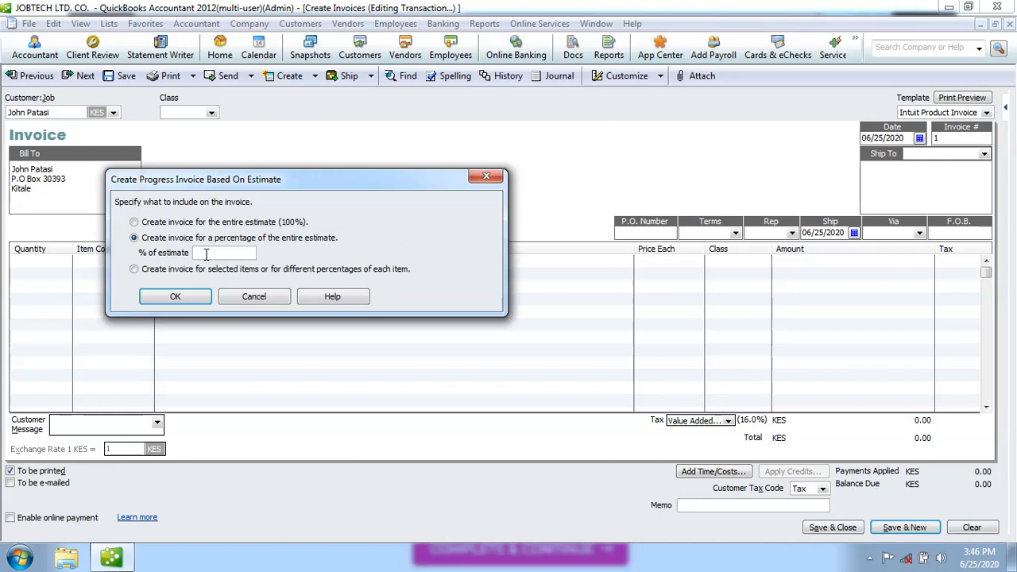
text(40)
click(135, 223)
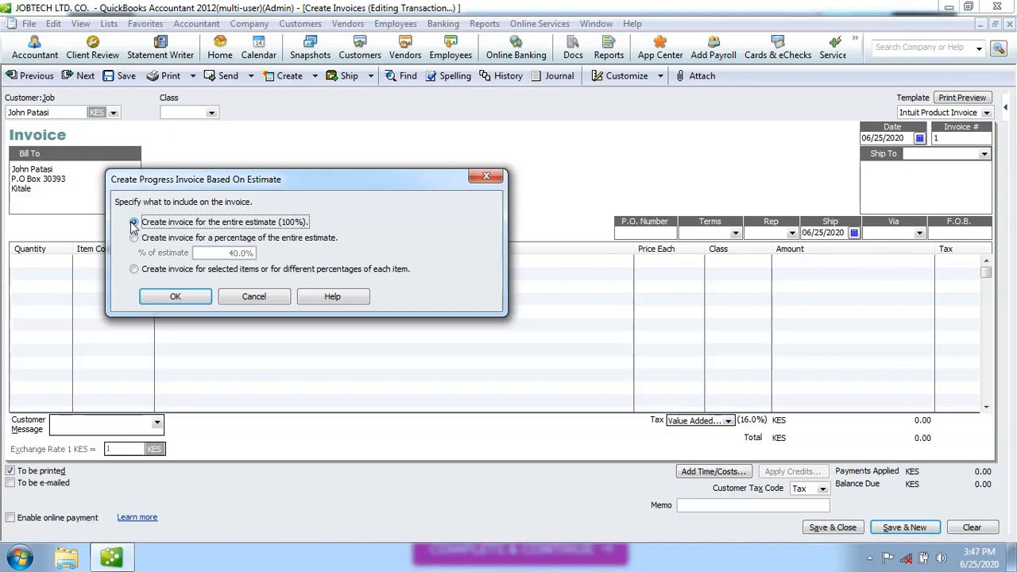
click(134, 238)
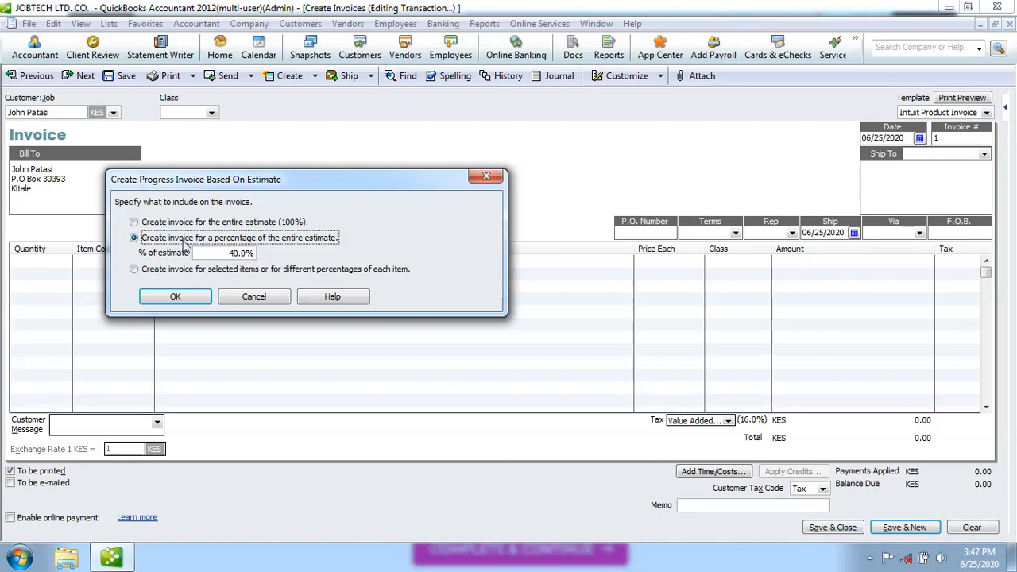
click(135, 270)
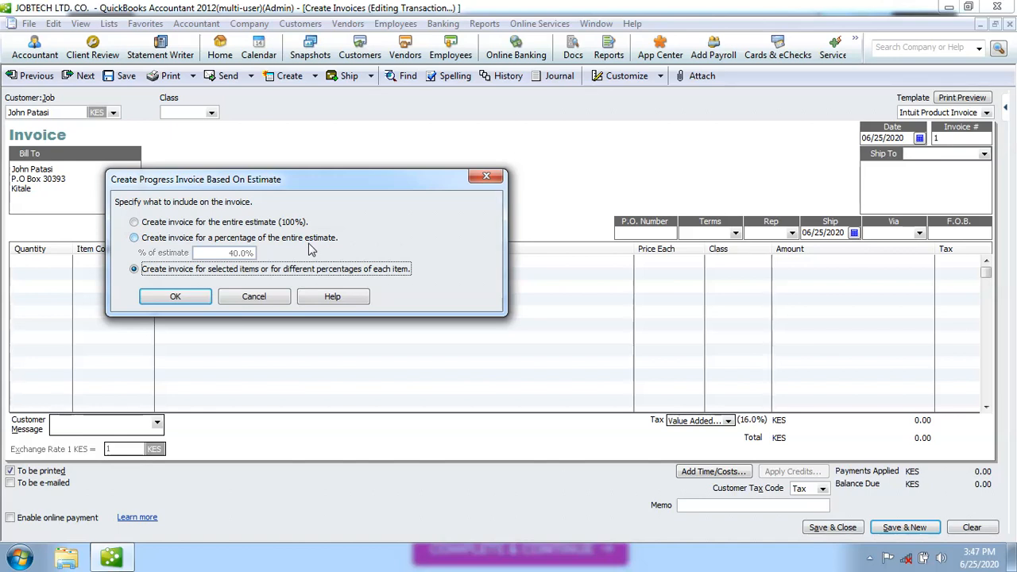
click(136, 241)
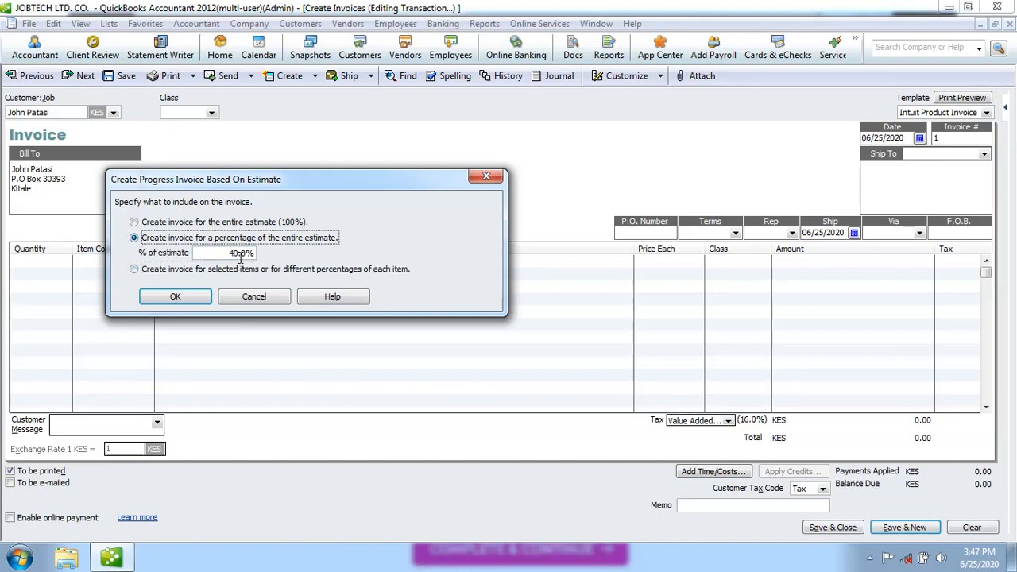
click(192, 297)
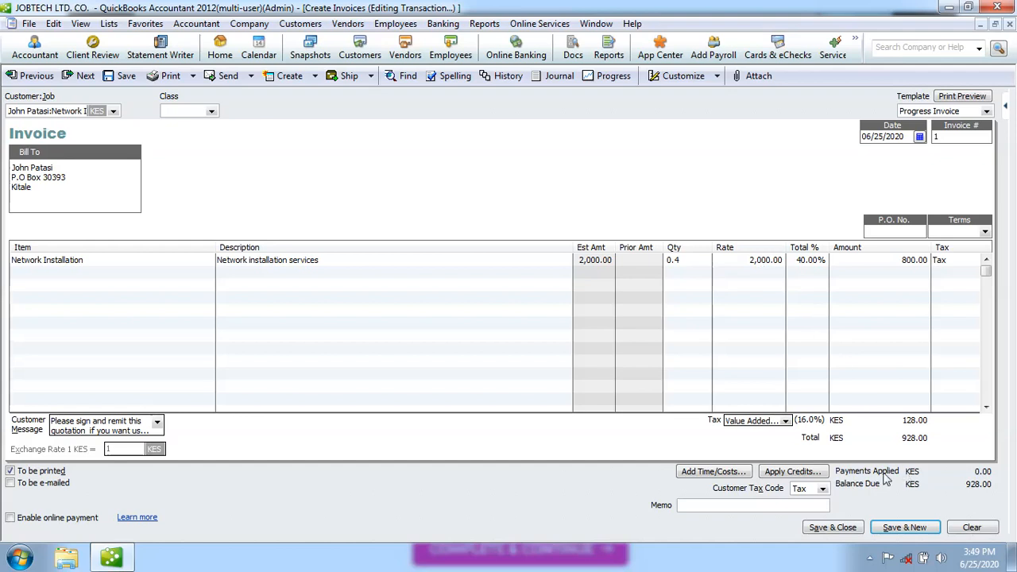
Step: Review the invoice's available templates and payment terms, keeping the Progress Invoice template
click(887, 135)
click(986, 112)
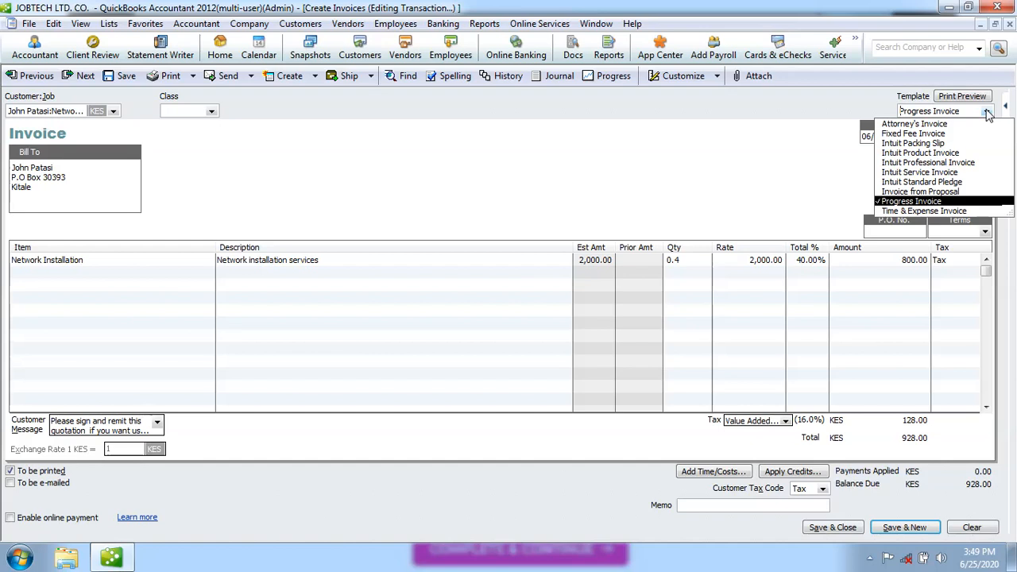
click(960, 204)
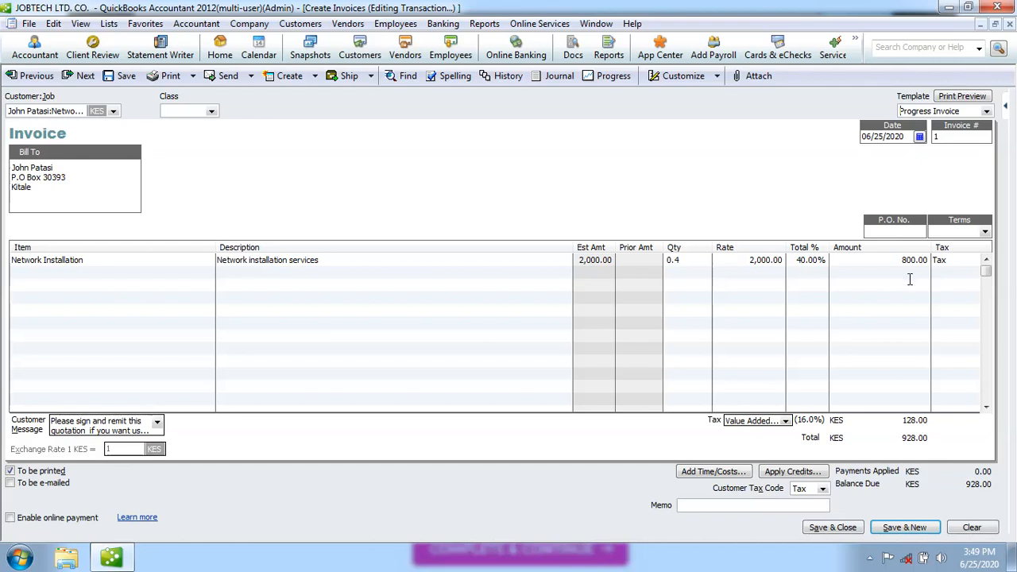
click(887, 232)
click(954, 229)
click(986, 234)
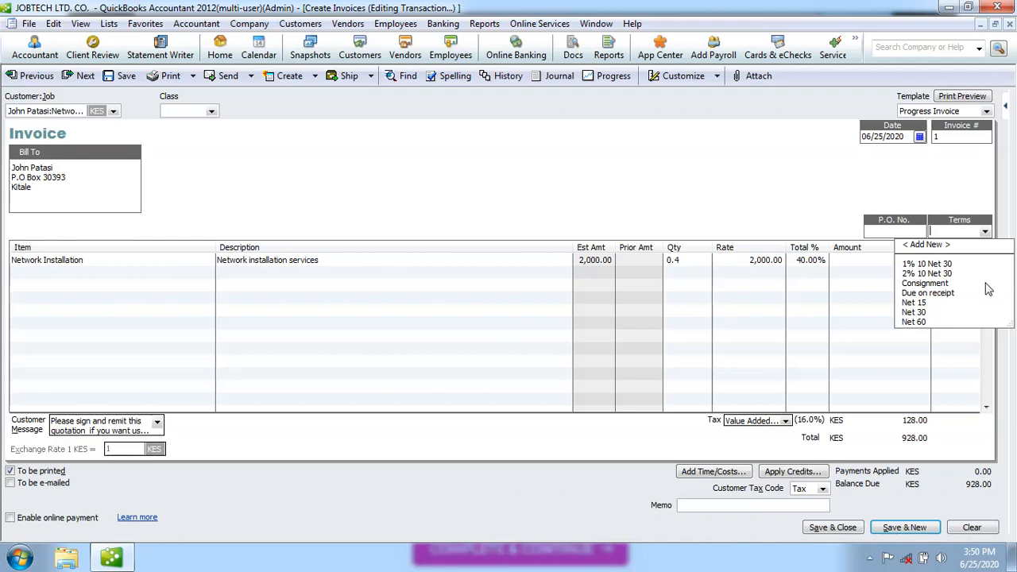
click(923, 175)
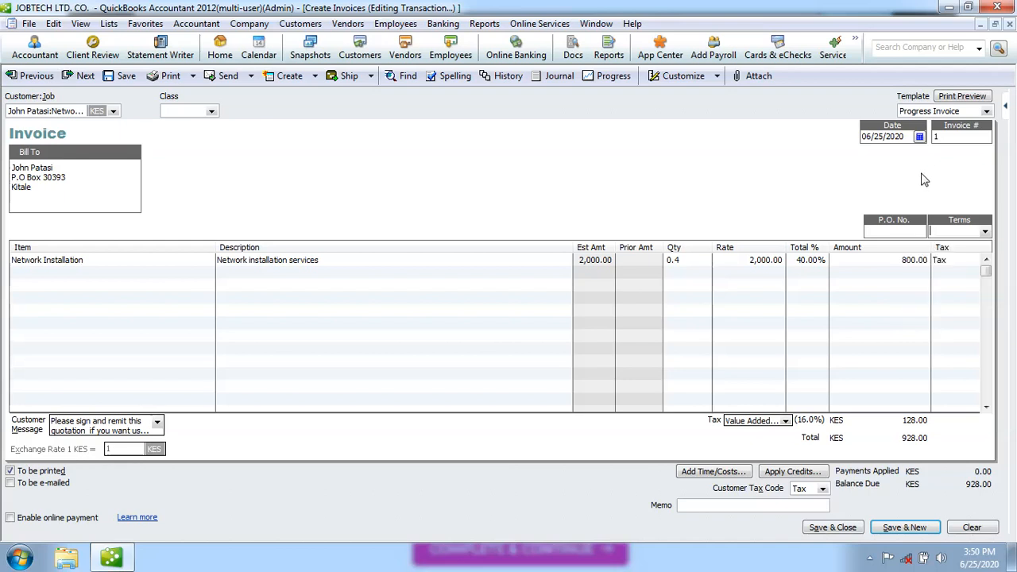
Step: Try the 2% 10 Net 30 payment terms on the invoice and clear the terms again
click(985, 233)
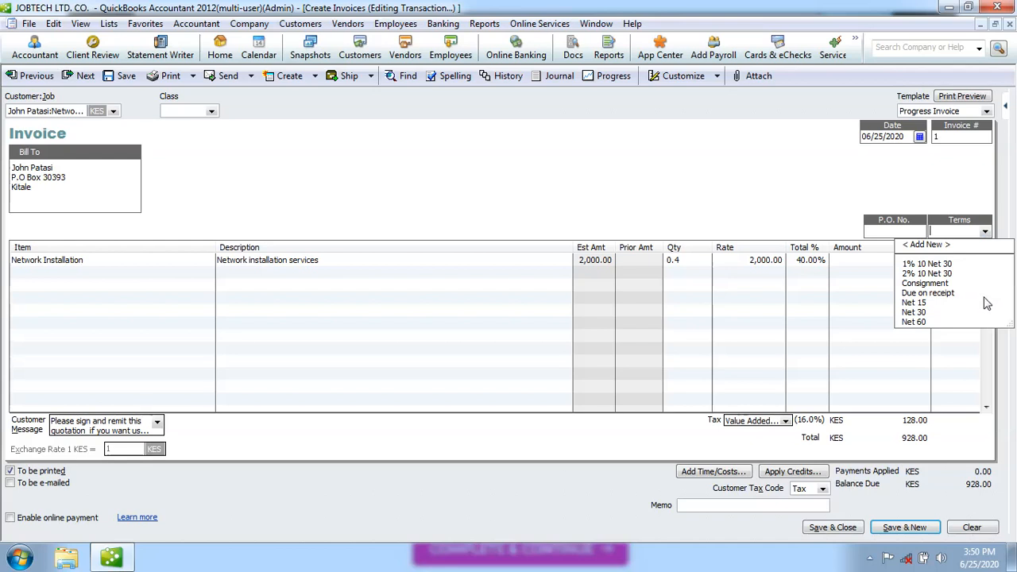
click(930, 273)
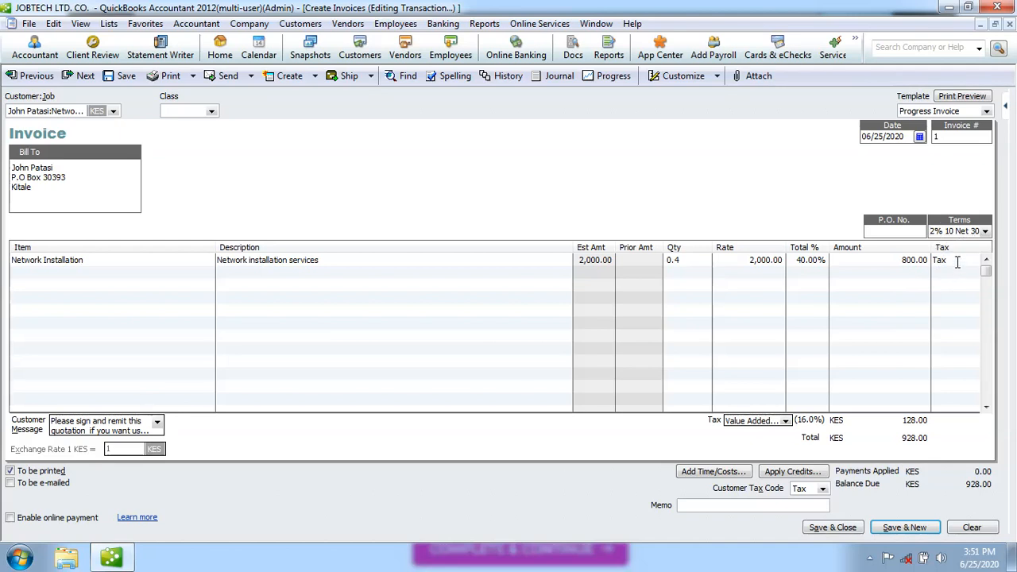
click(985, 232)
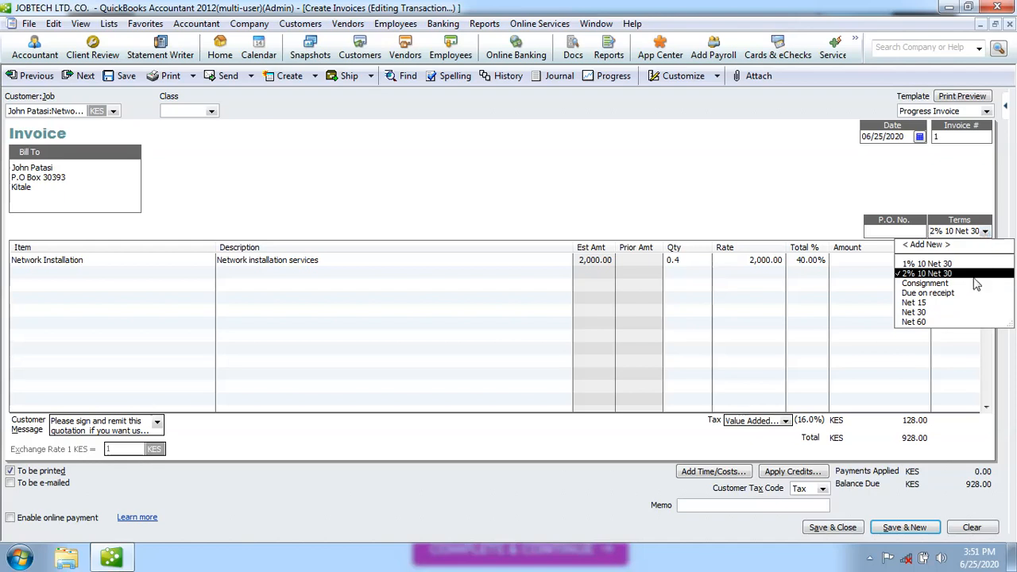
click(931, 232)
key(BackSpace)
key(BackSpace)
key(BackSpace)
key(BackSpace)
key(BackSpace)
key(BackSpace)
key(BackSpace)
key(BackSpace)
key(BackSpace)
key(BackSpace)
key(BackSpace)
key(BackSpace)
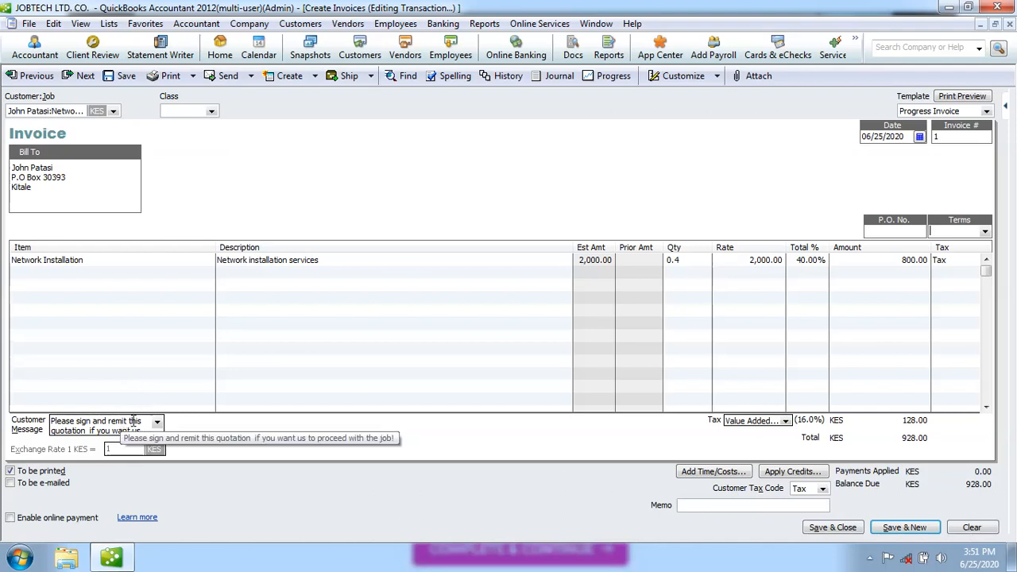
Step: Set the customer message to "We appreciate your prompt payment." and save and close the invoice, declining the terms update and leaving the class unassigned
click(158, 423)
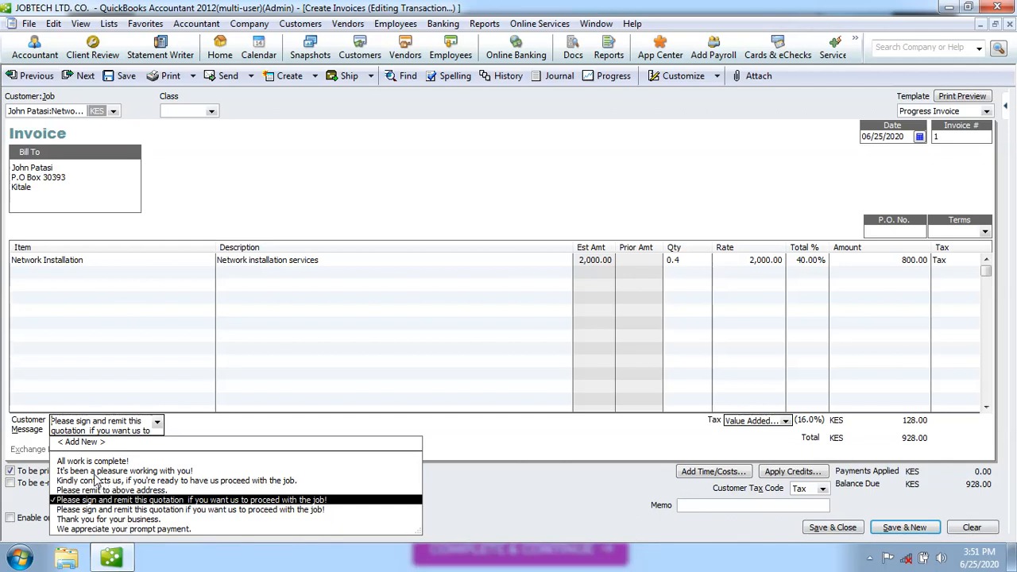
click(104, 530)
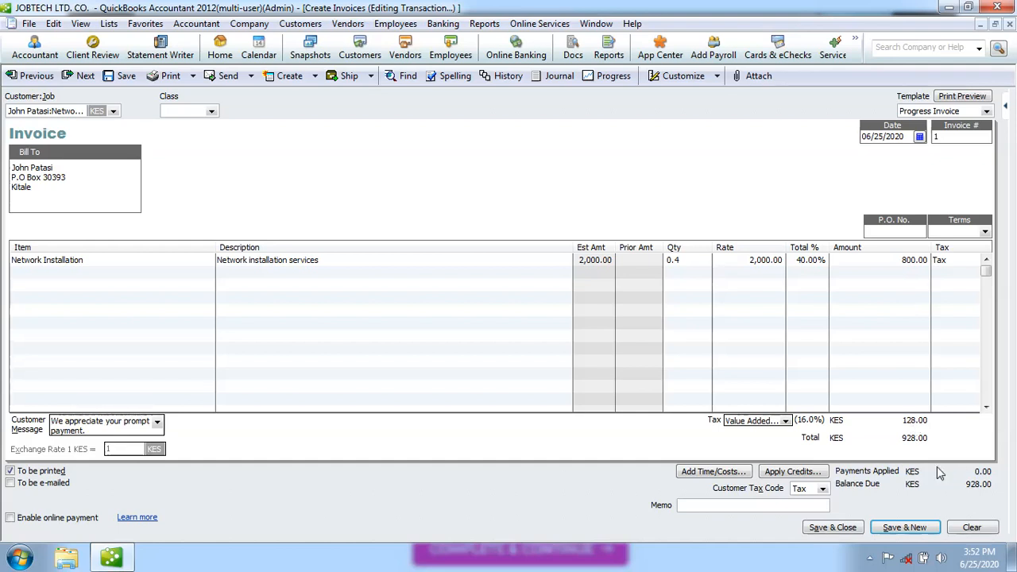
click(841, 528)
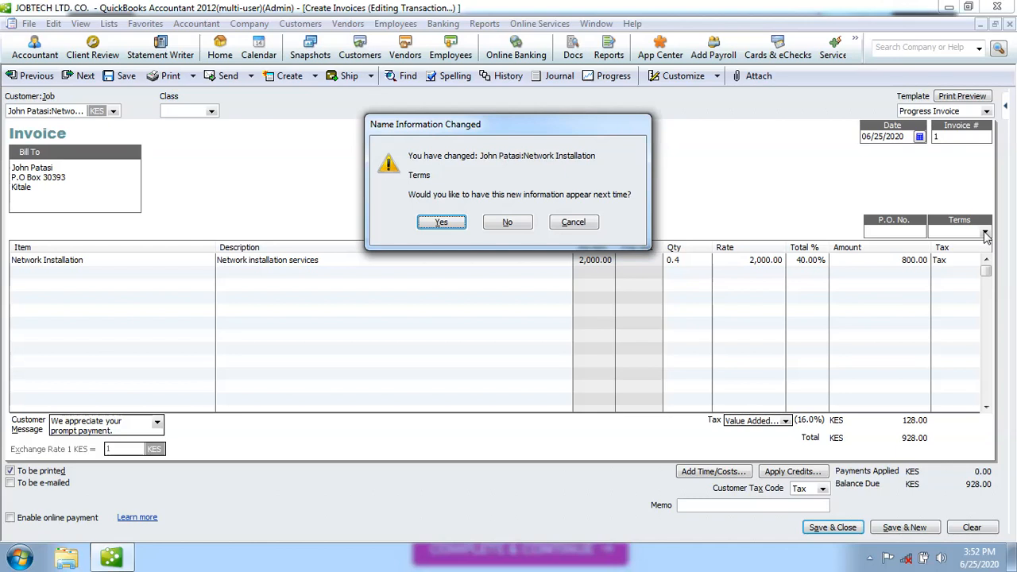
click(509, 222)
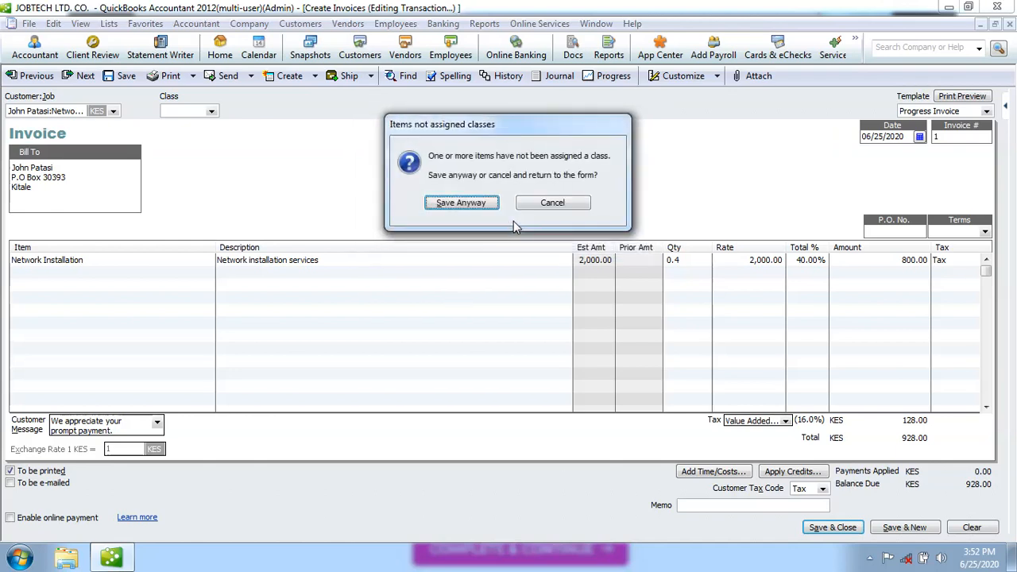
click(471, 204)
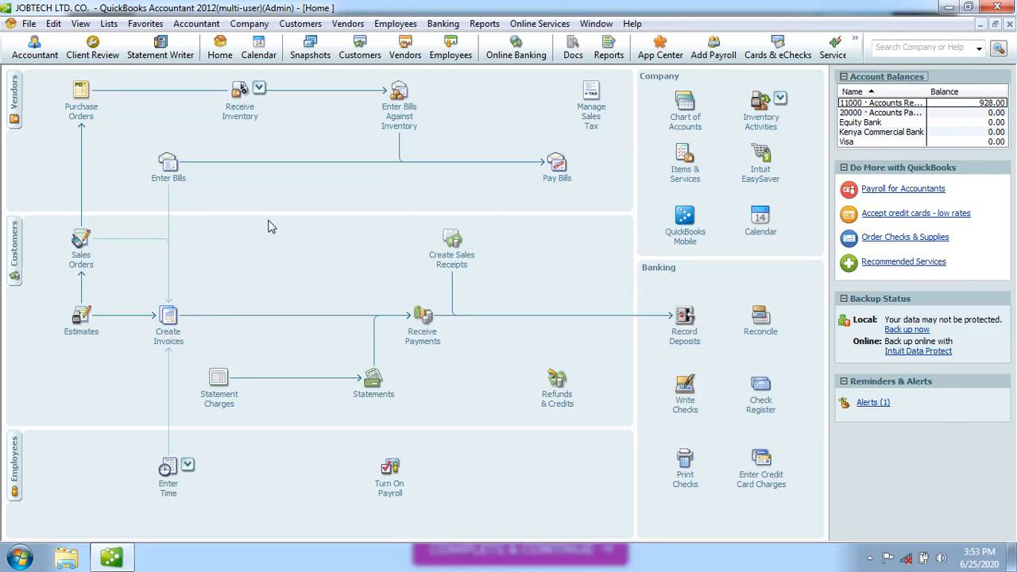
Step: Create a new invoice for the customer with the CCT Camera Installation job, based on the entire estimate (100%)
click(168, 321)
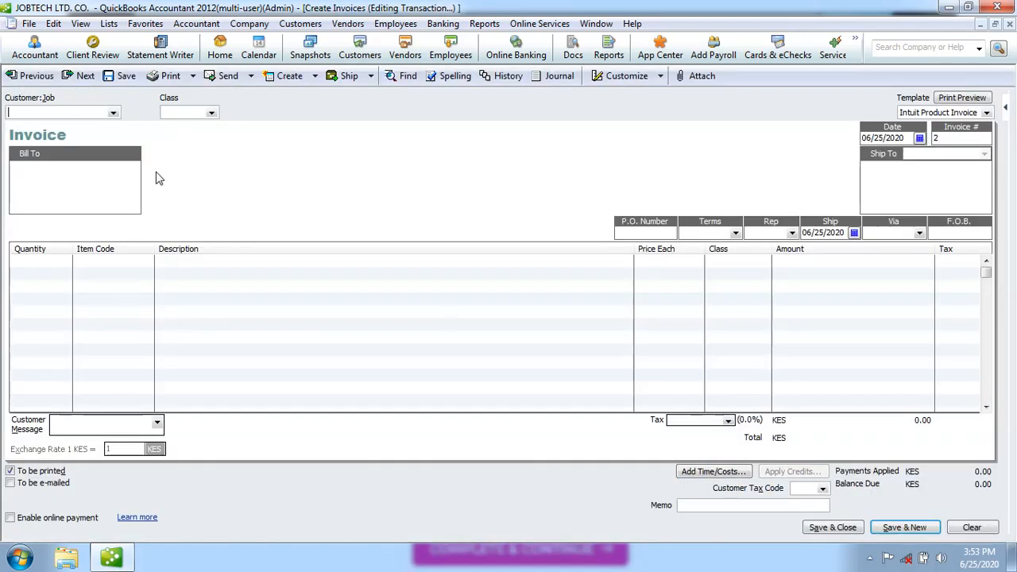
click(114, 114)
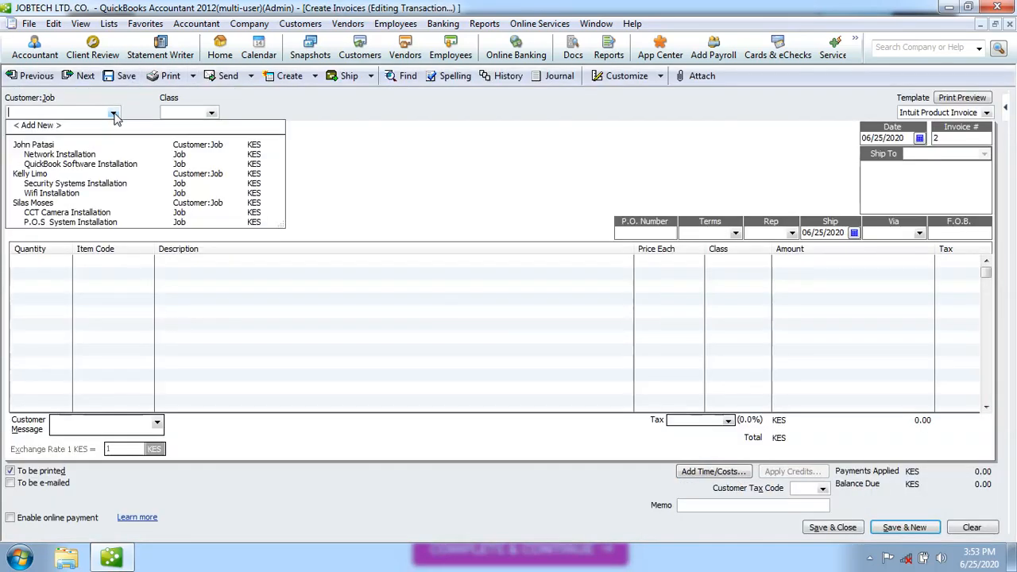
click(49, 204)
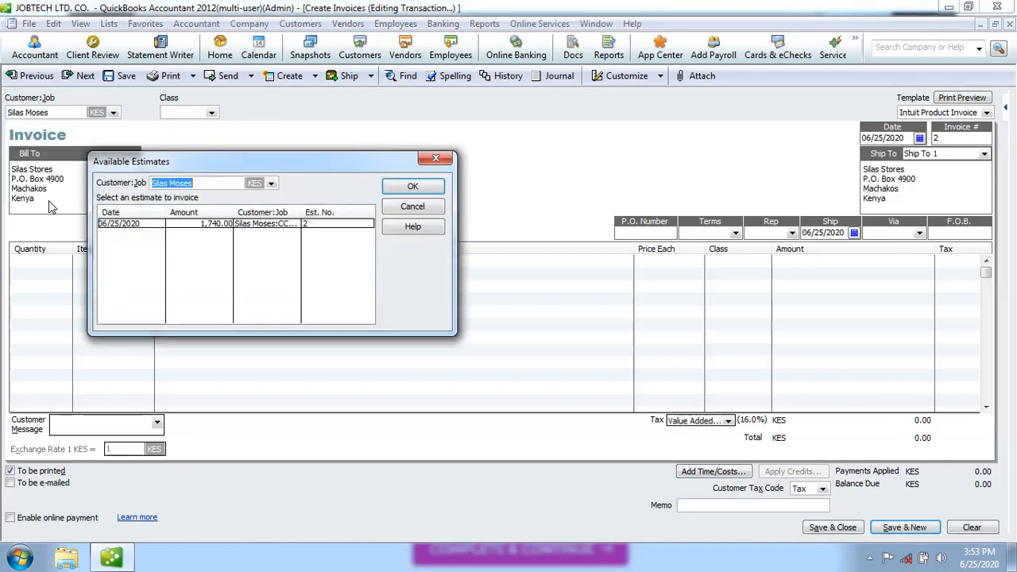
click(228, 224)
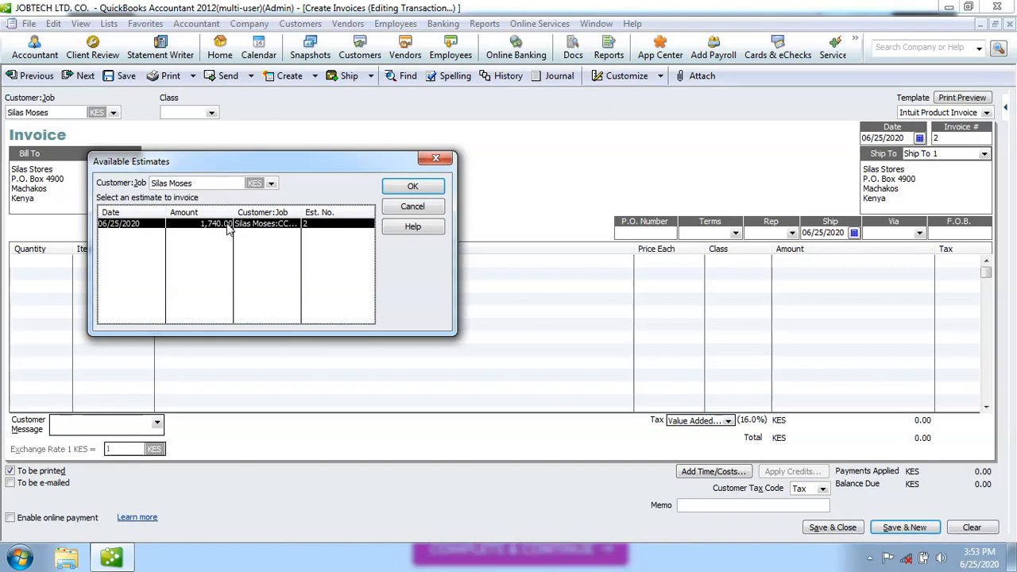
click(413, 191)
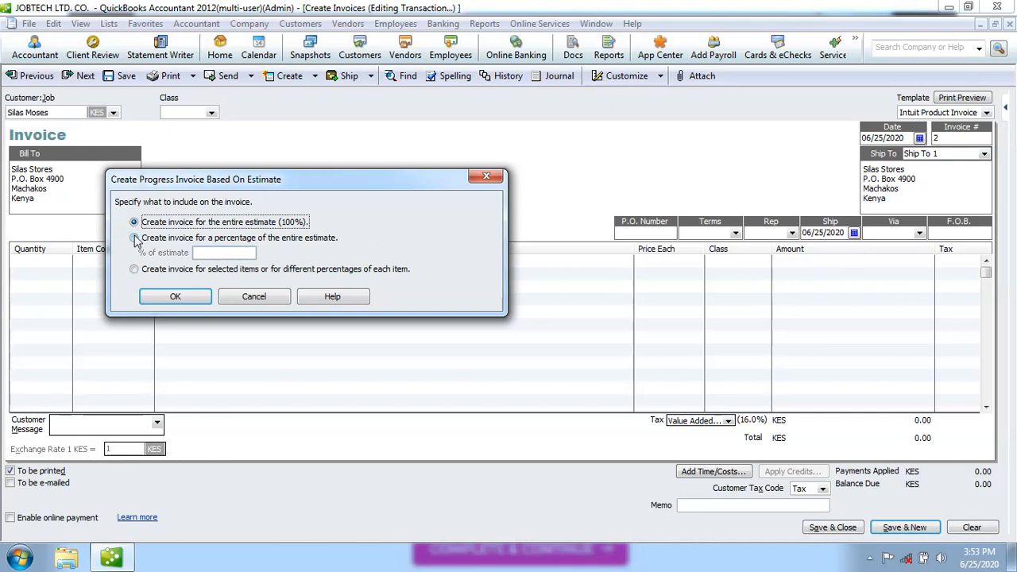
click(176, 298)
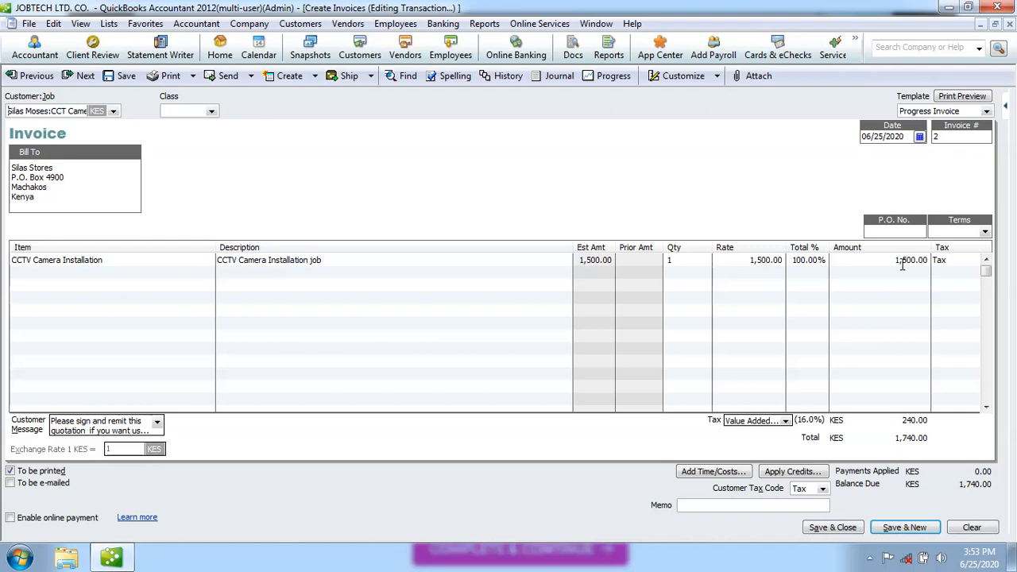
Step: Try a quantity of 10 for the CCTV Camera Installation item and restore the quantity to 1
click(674, 262)
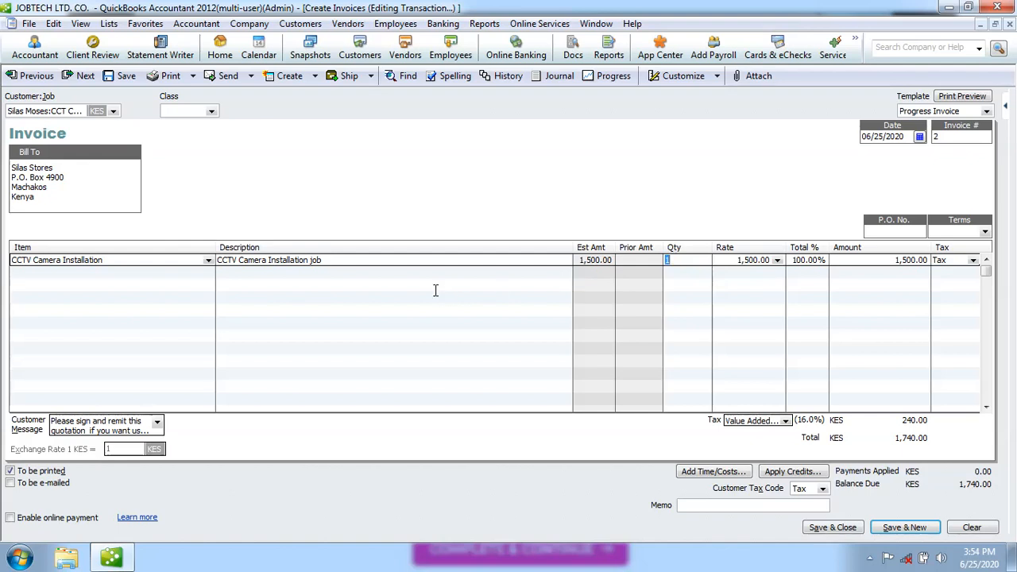
text(0)
key(Tab)
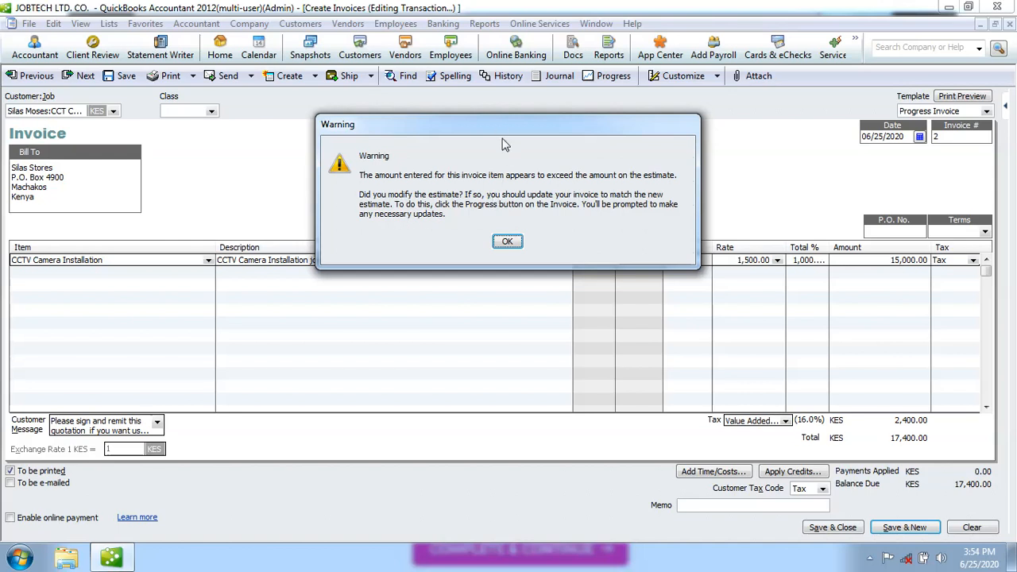
drag(496, 126, 478, 306)
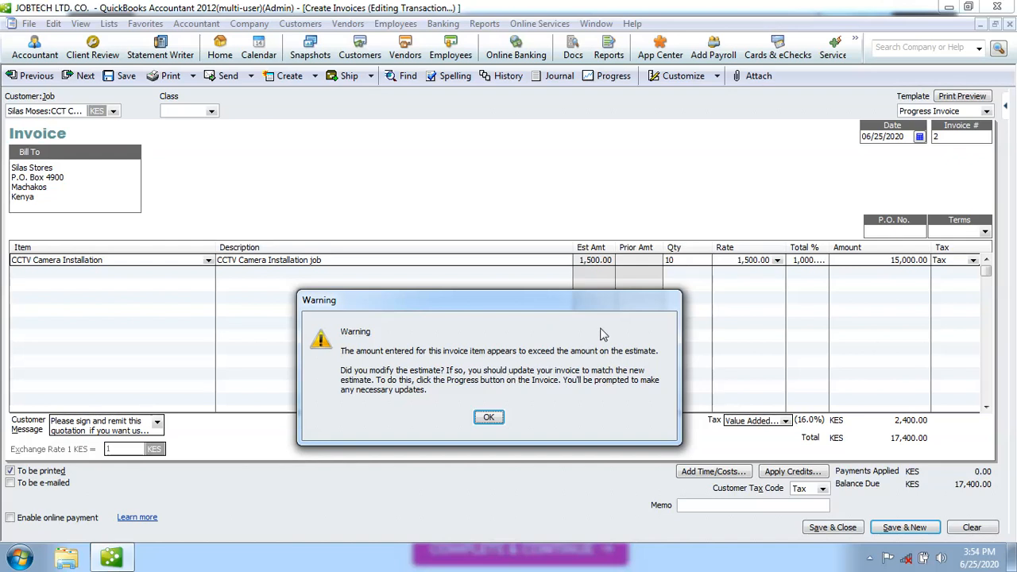
click(495, 421)
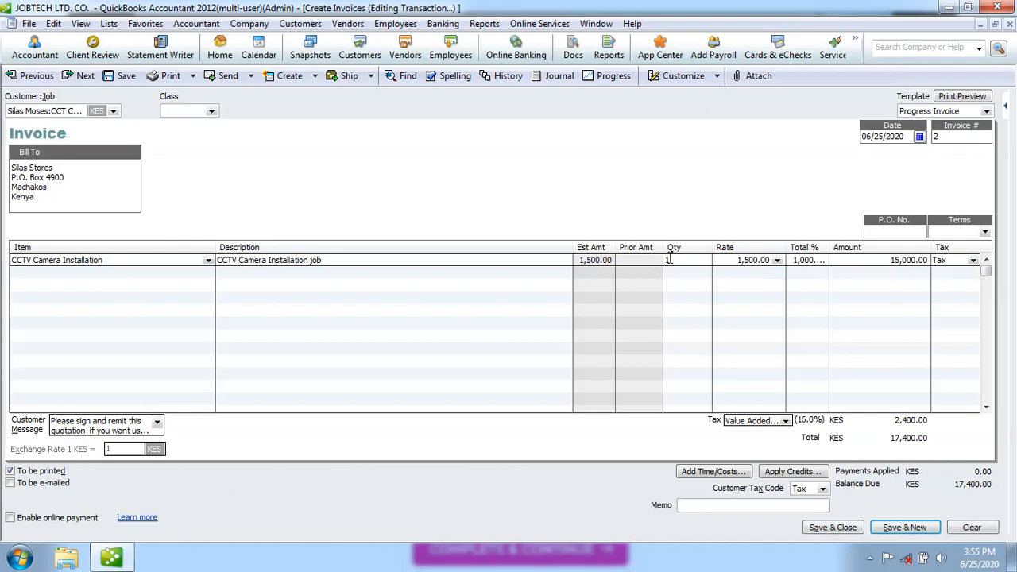
click(550, 260)
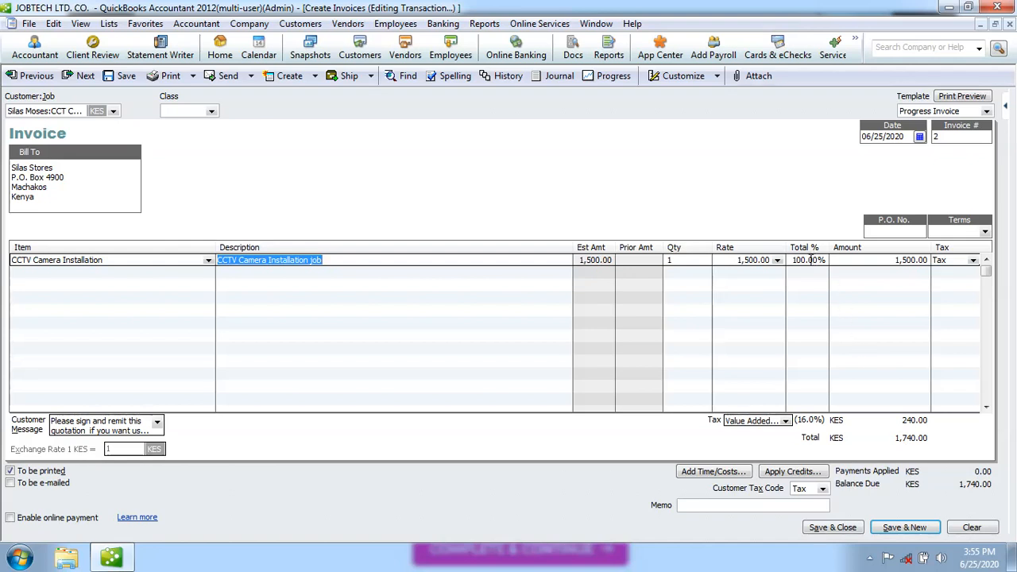
click(677, 260)
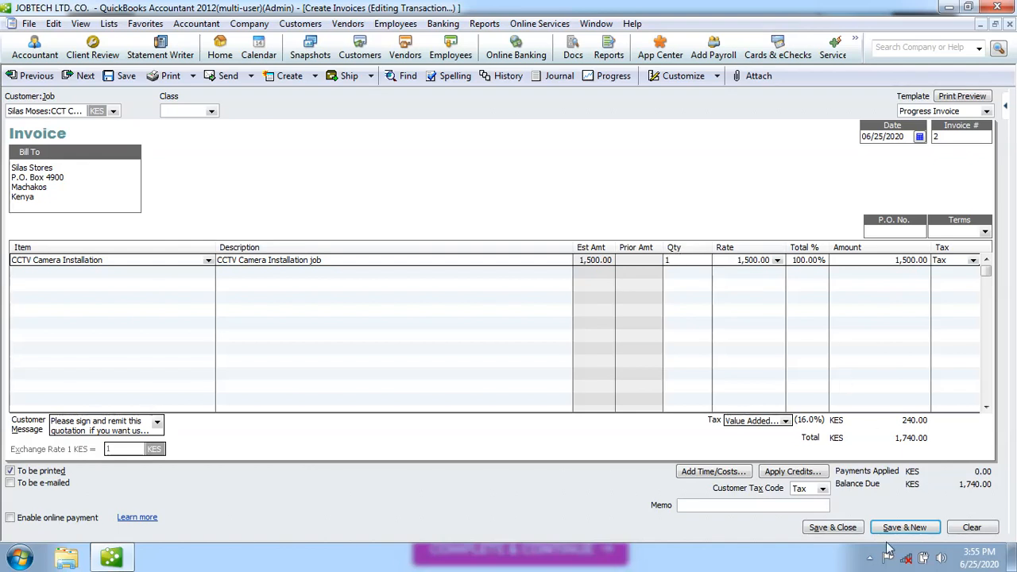
Step: Save and close the CCTV Camera Installation invoice without assigning a class
click(840, 529)
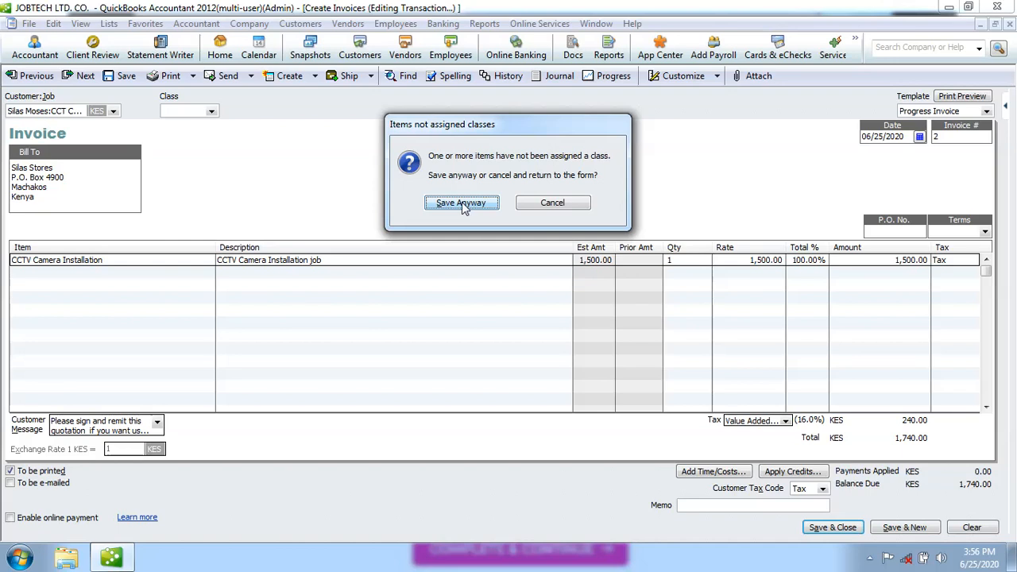
click(462, 202)
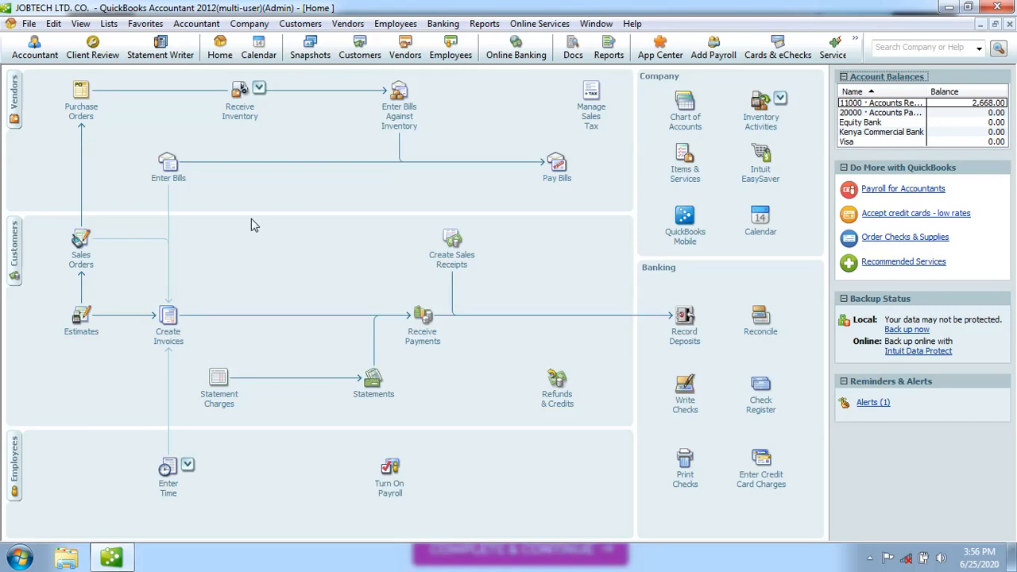
Step: Open the existing Security Systems Installation estimate and set the item's quantity to 10
click(81, 318)
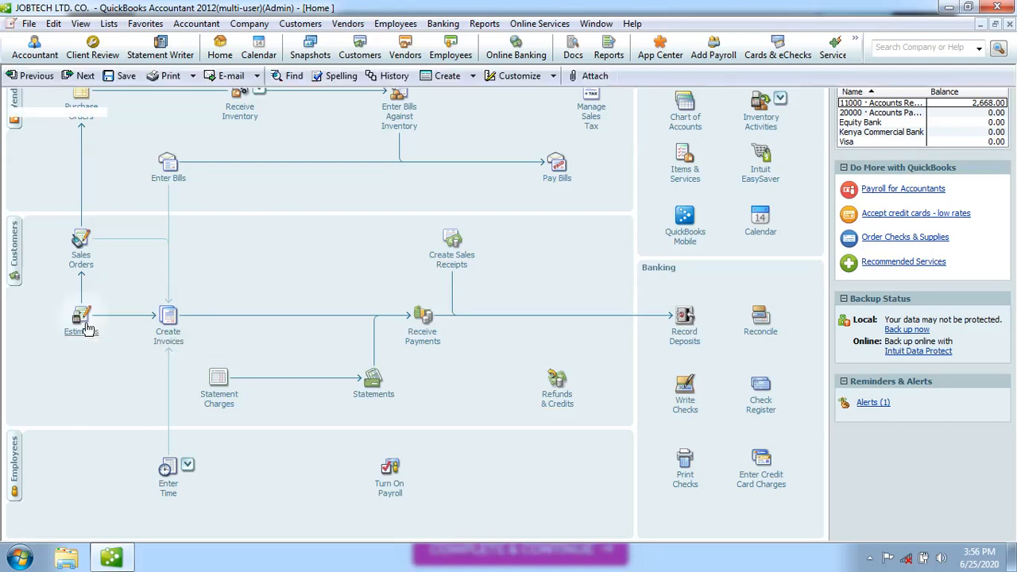
click(36, 76)
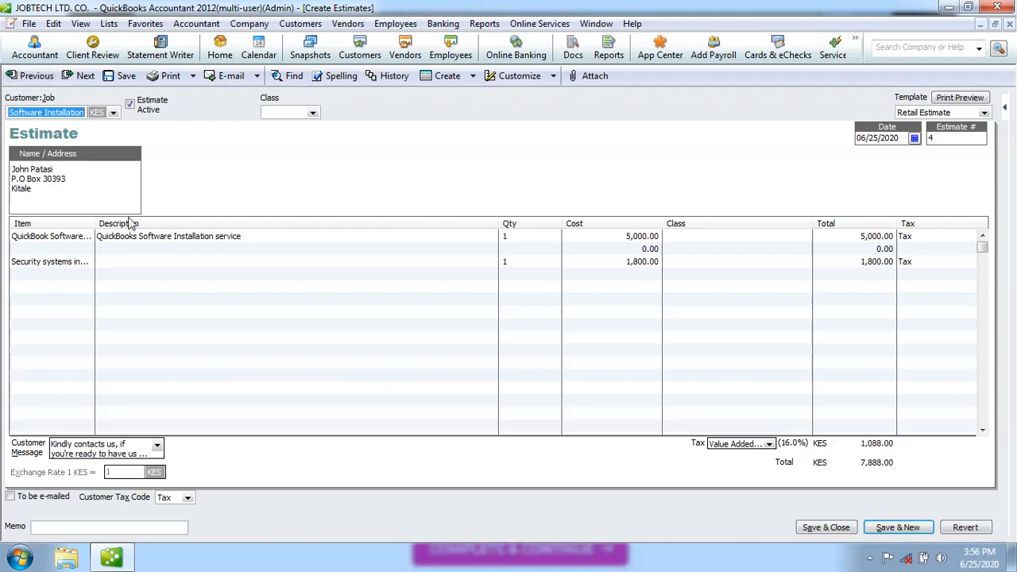
click(38, 77)
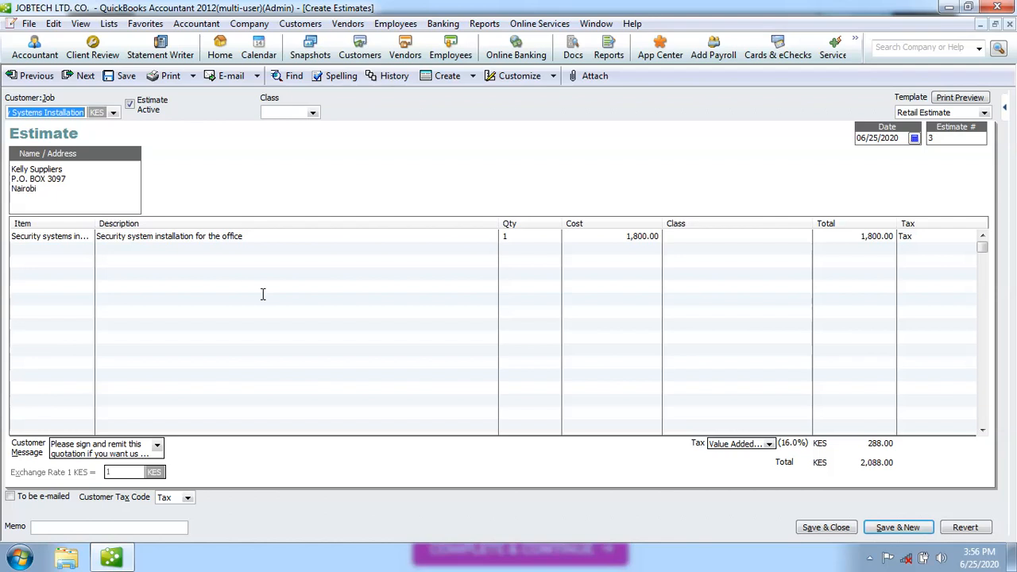
click(514, 237)
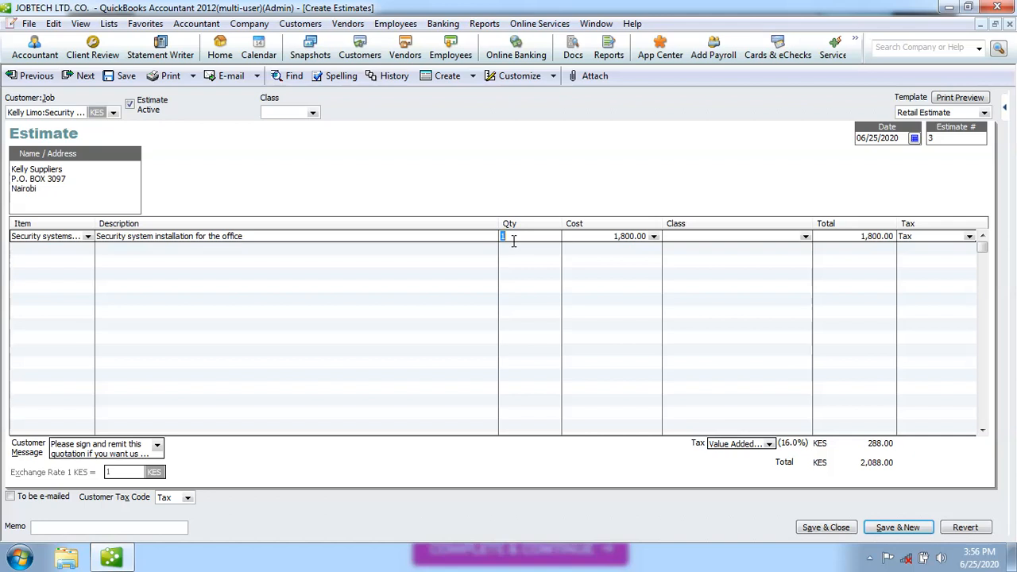
text(1)
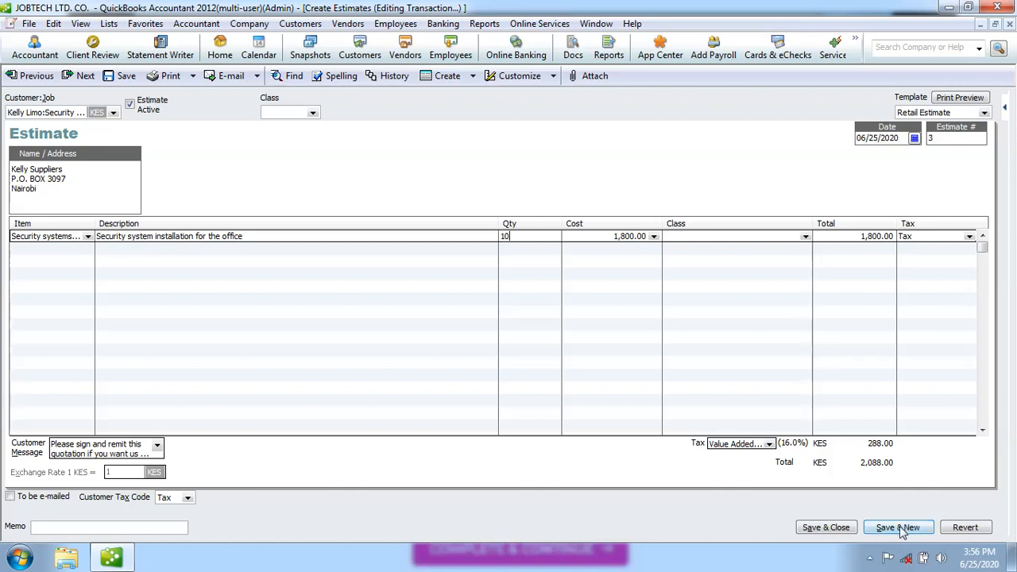
Step: Save and close the changed estimate, recording the changes without adding a change order or assigning a class
click(841, 529)
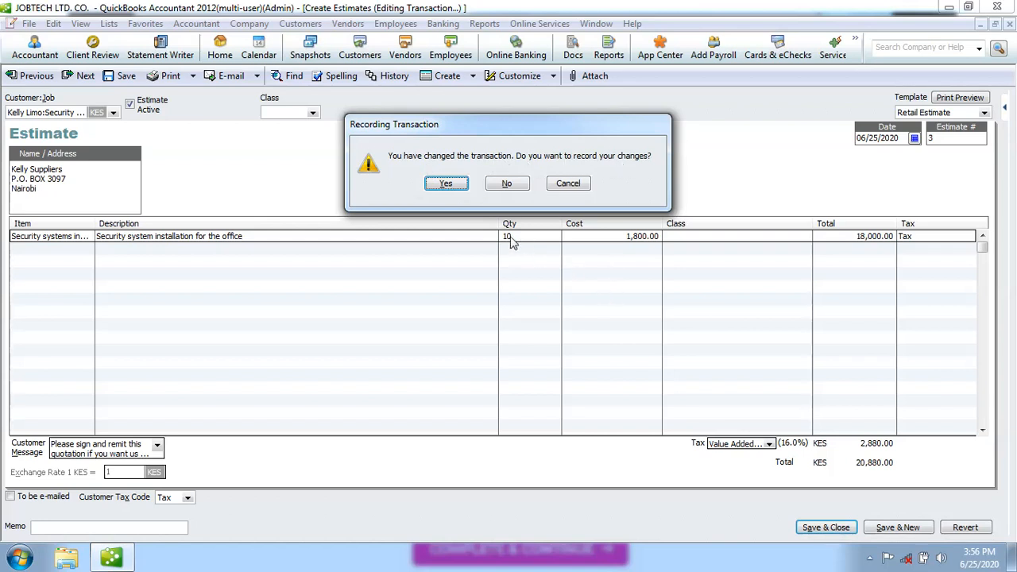
click(451, 184)
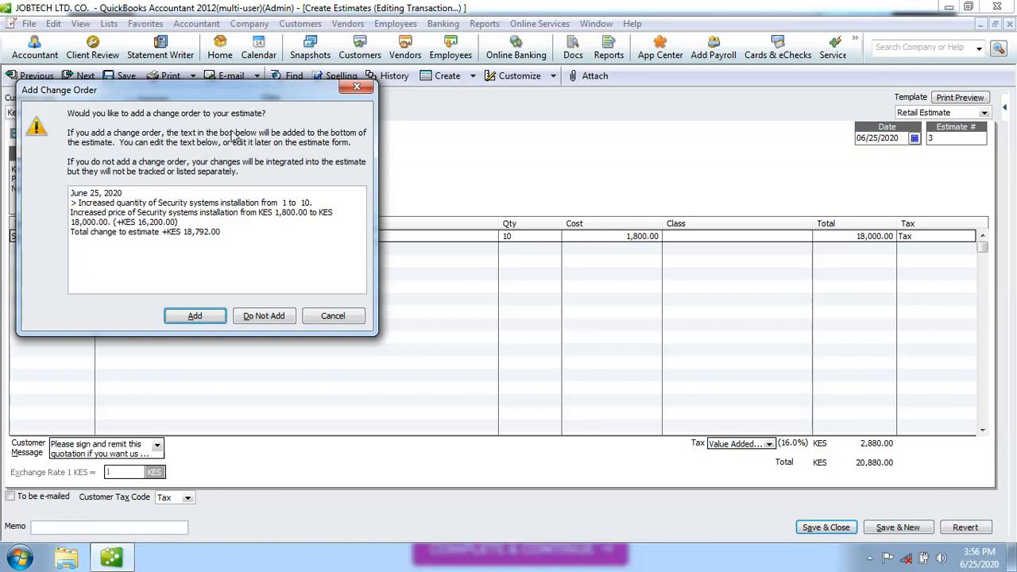
click(276, 319)
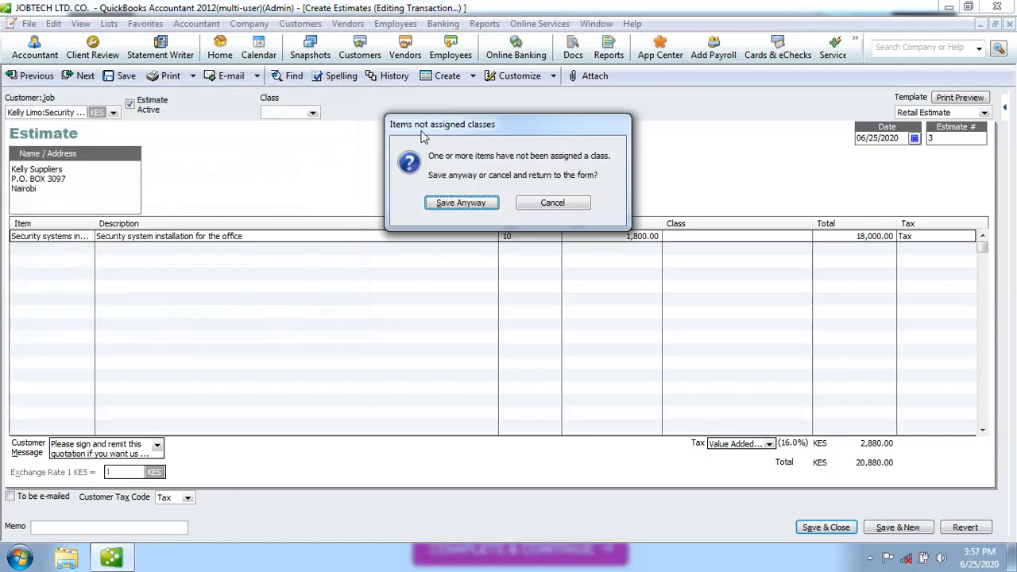
click(458, 205)
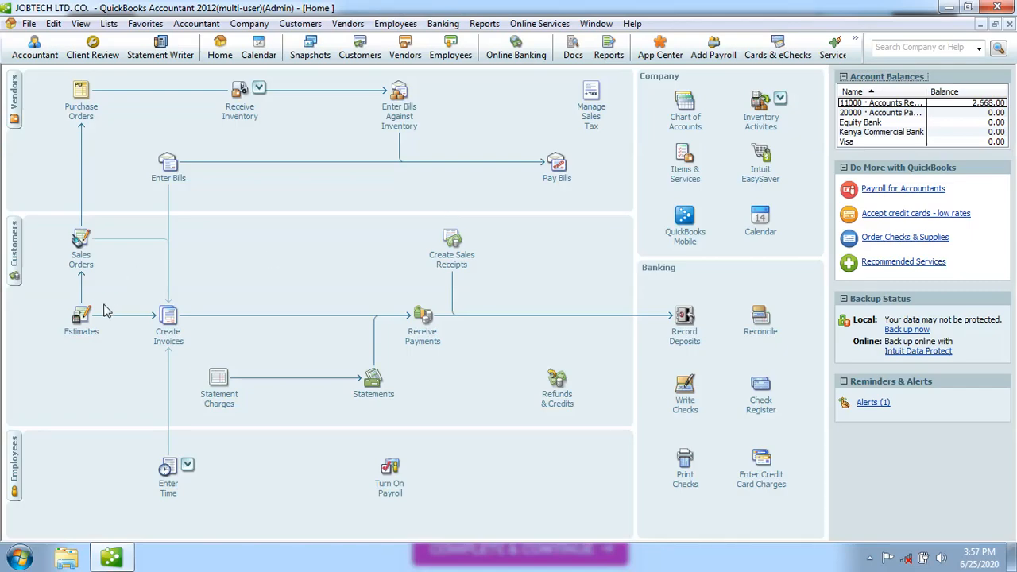
Step: Look through the saved estimates to check their items and quantities, returning to the Security Systems Installation estimate
click(82, 323)
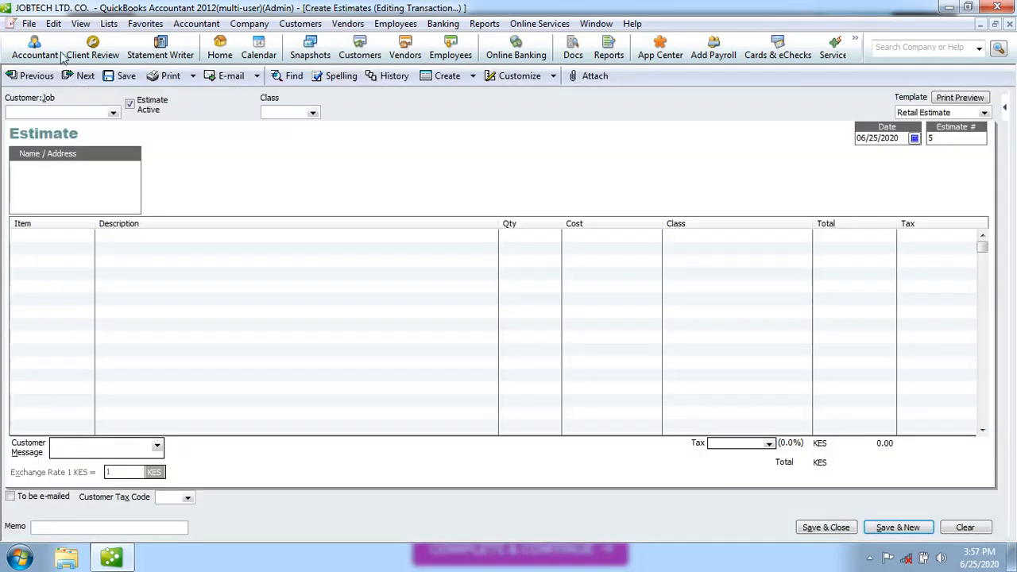
click(37, 77)
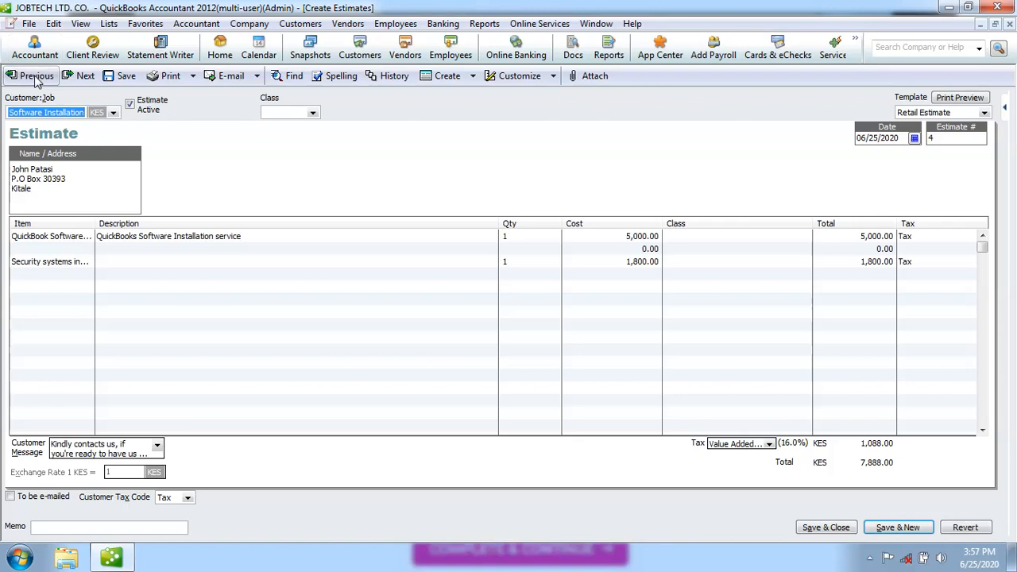
click(37, 77)
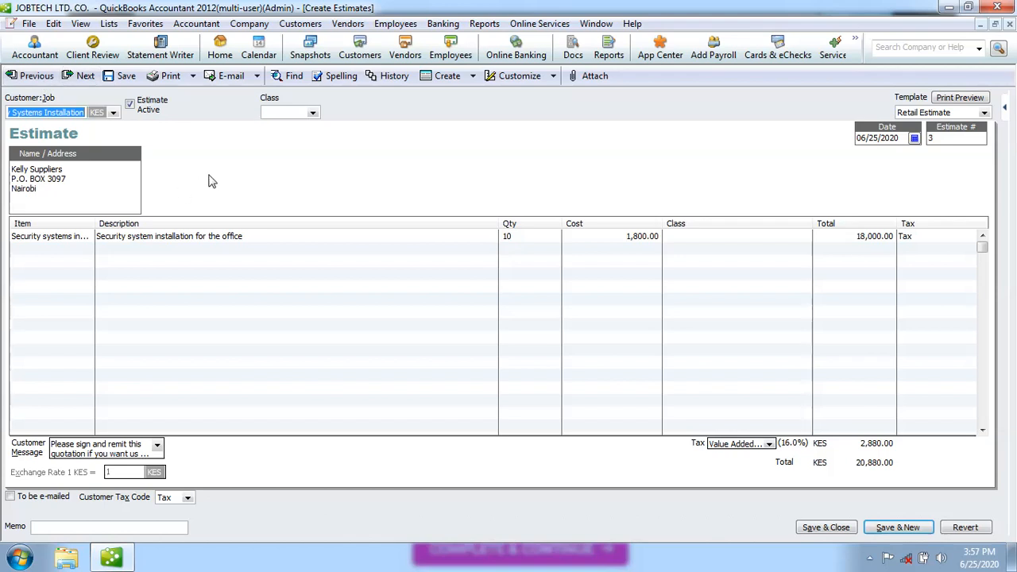
click(35, 77)
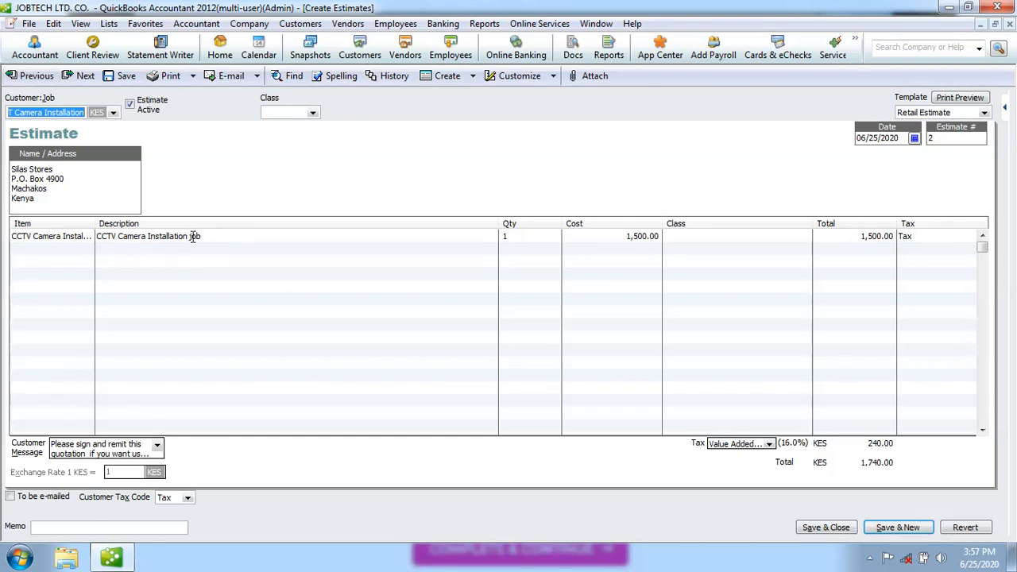
click(514, 236)
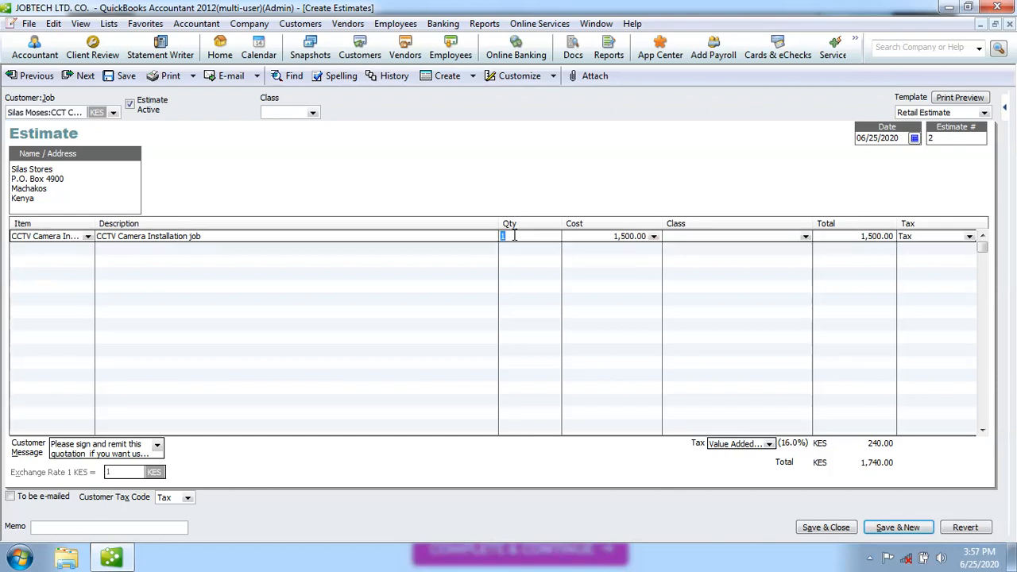
click(36, 77)
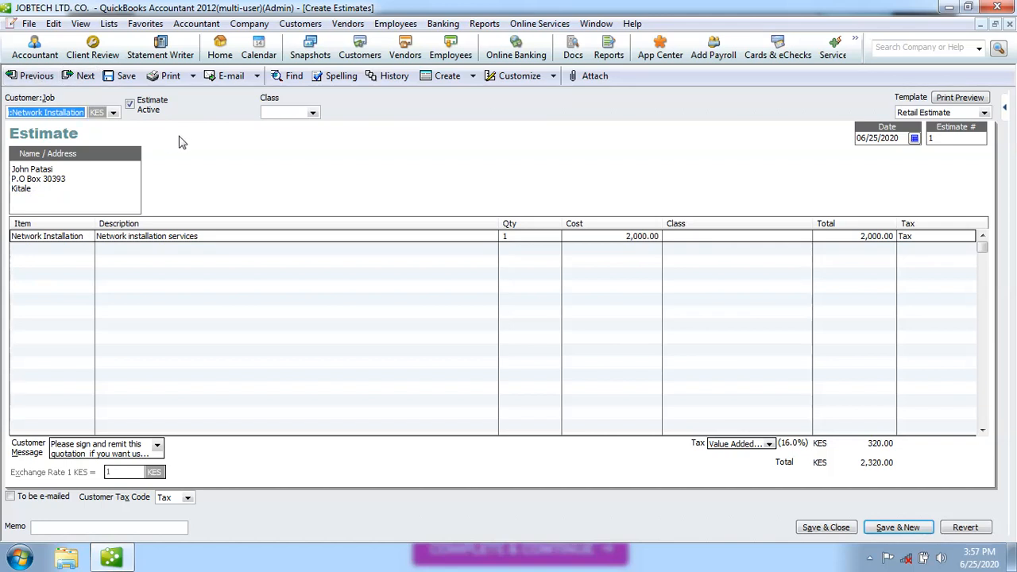
click(85, 76)
click(85, 76)
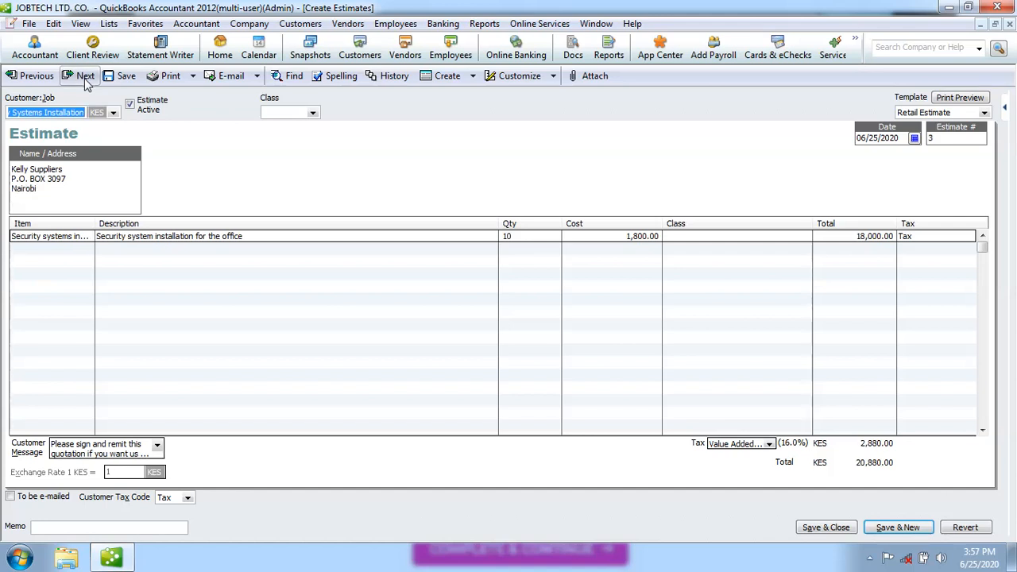
Step: Go to the QuickBooks Software Installation estimate and set the software installation item's quantity to 5
click(86, 79)
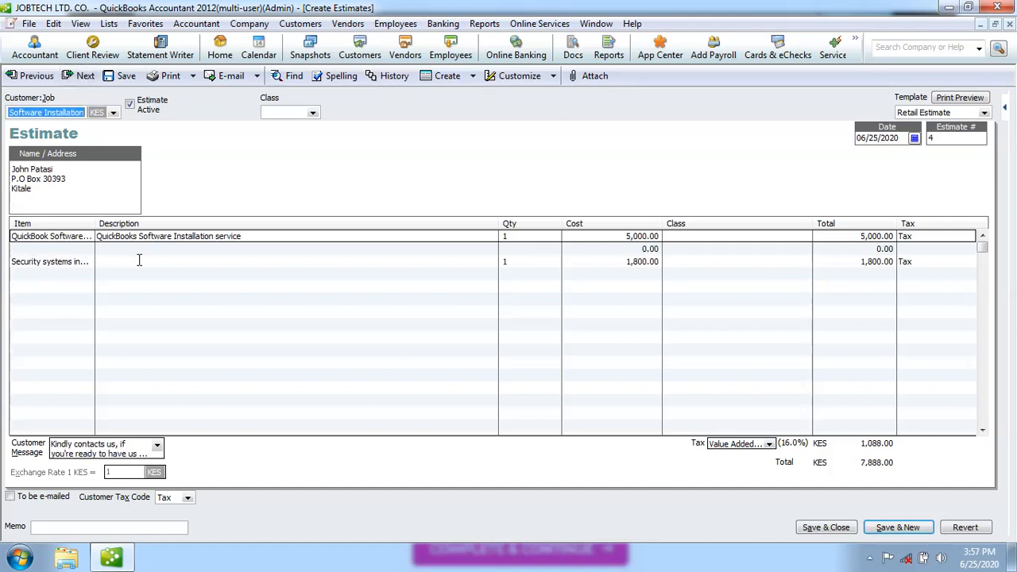
click(510, 236)
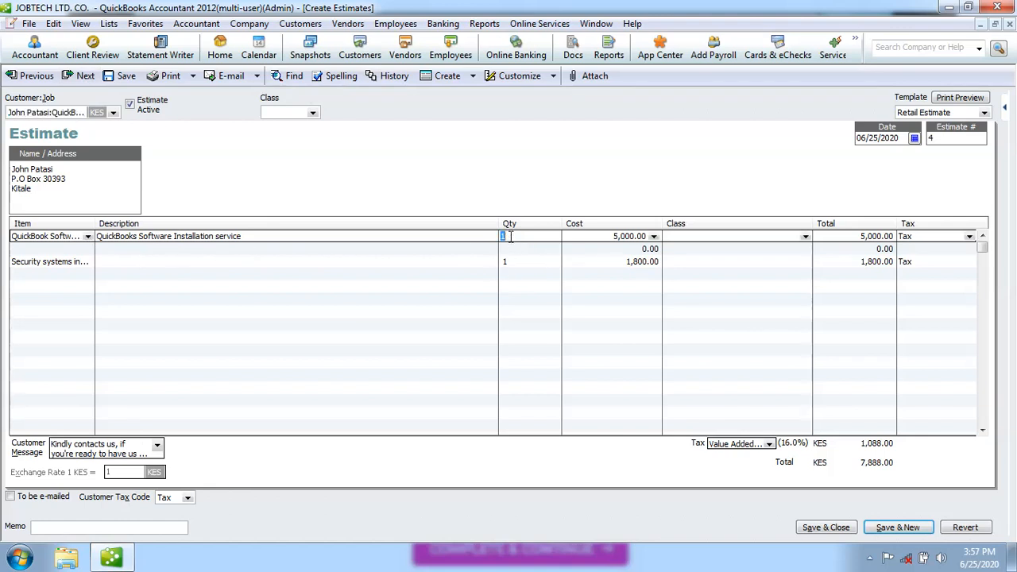
text(5)
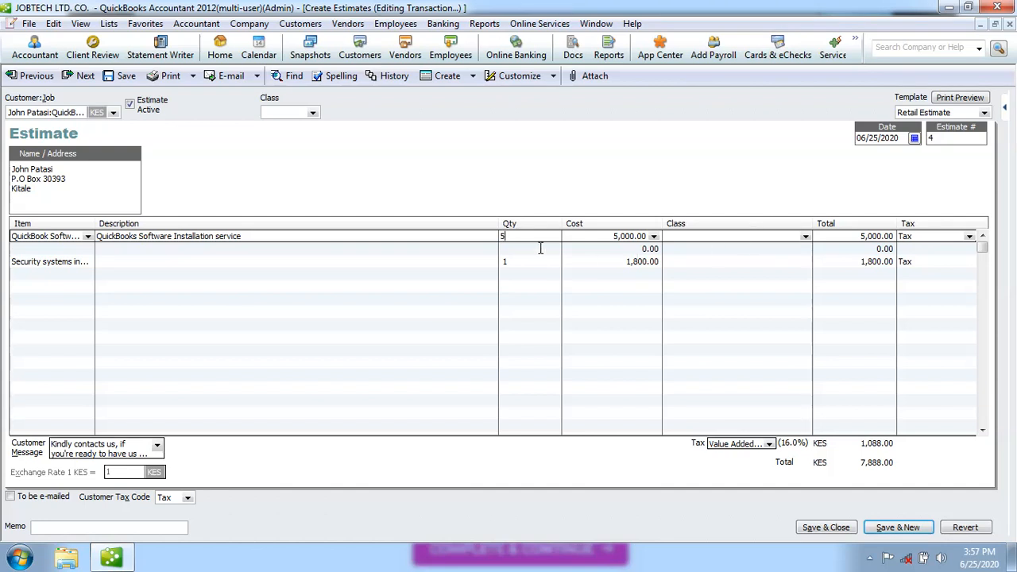
click(736, 243)
Step: Save and close the changed estimate, recording the changes with a change order added and no class assigned
click(824, 531)
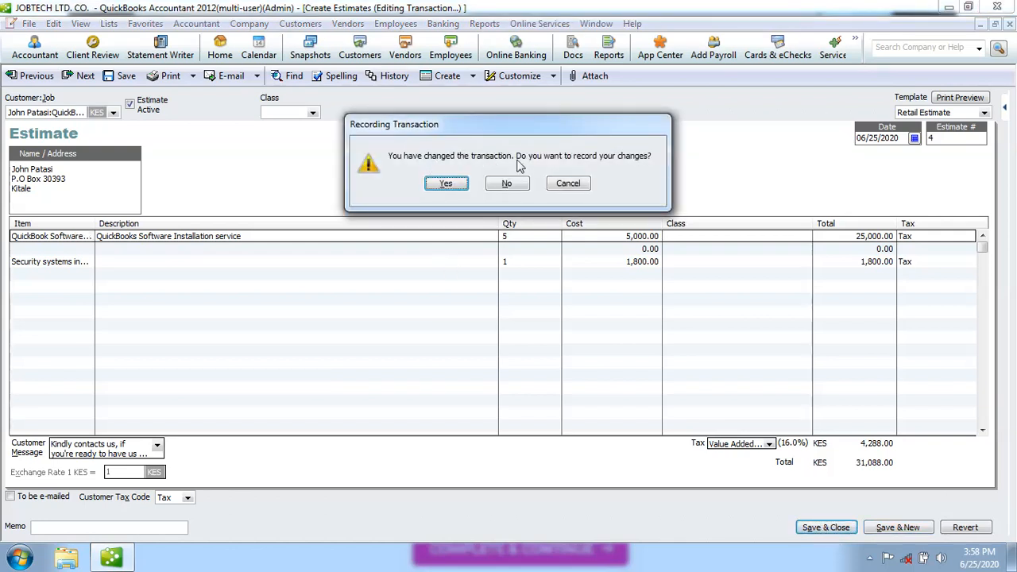
click(455, 187)
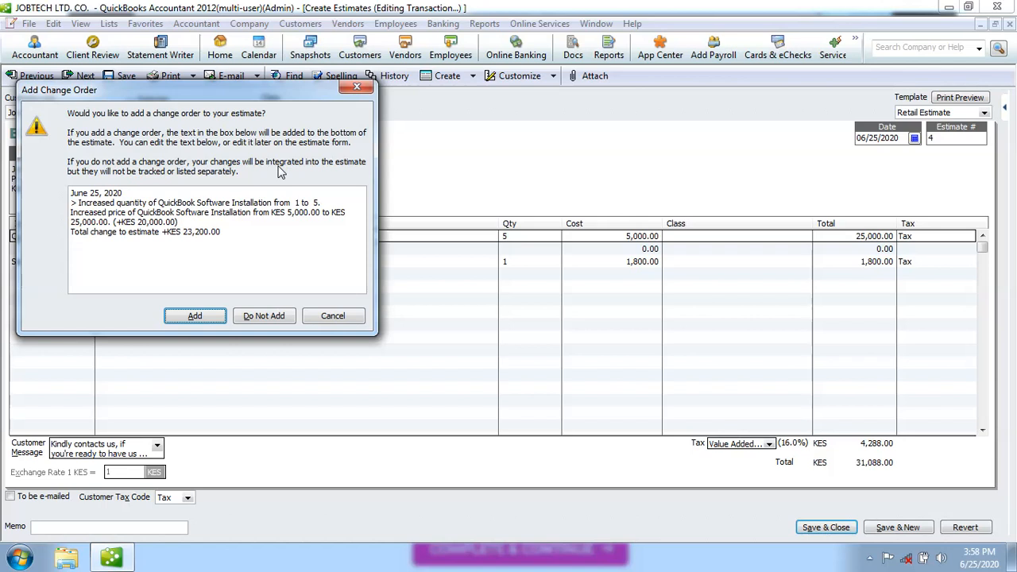
click(196, 317)
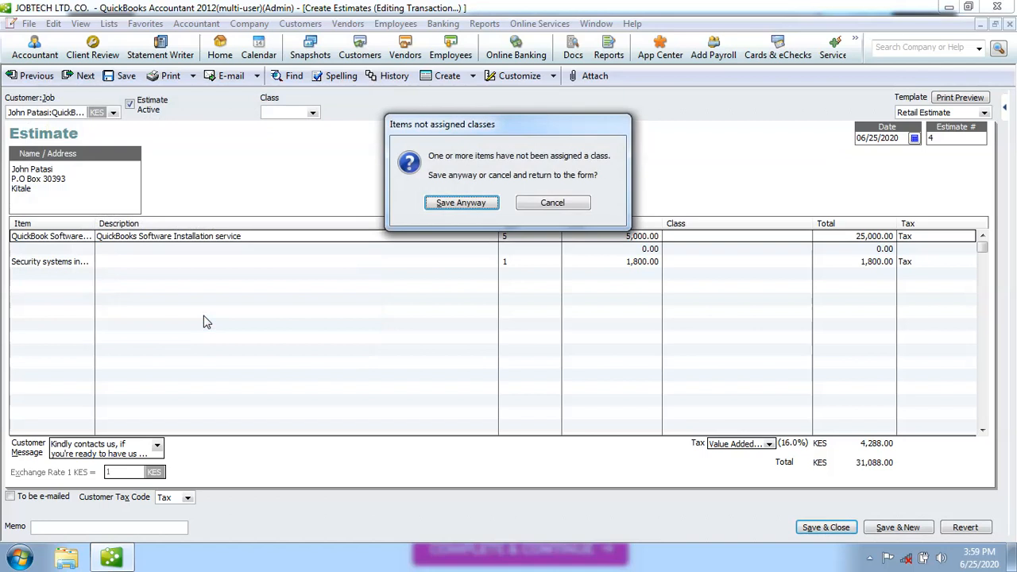
click(451, 209)
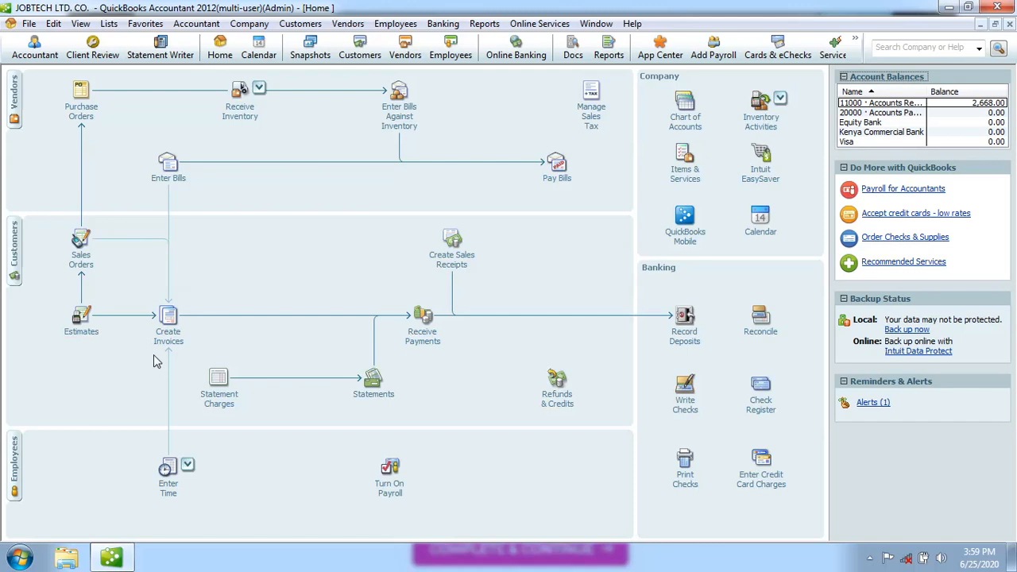
Step: Reopen the saved estimates to examine the software installation estimate's change order and the other estimates' quantities, ending on CCTV Camera Installation
click(89, 326)
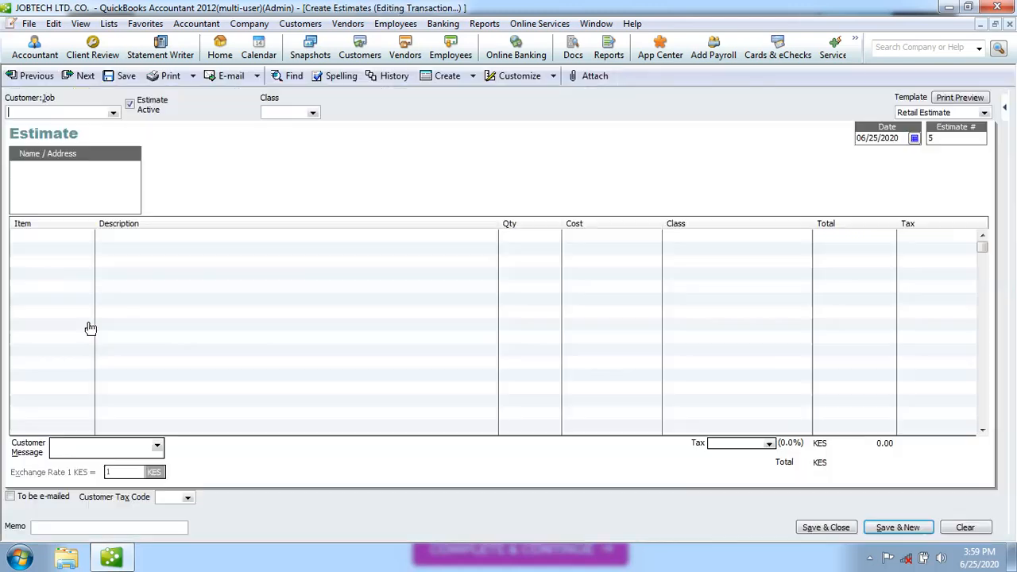
click(37, 76)
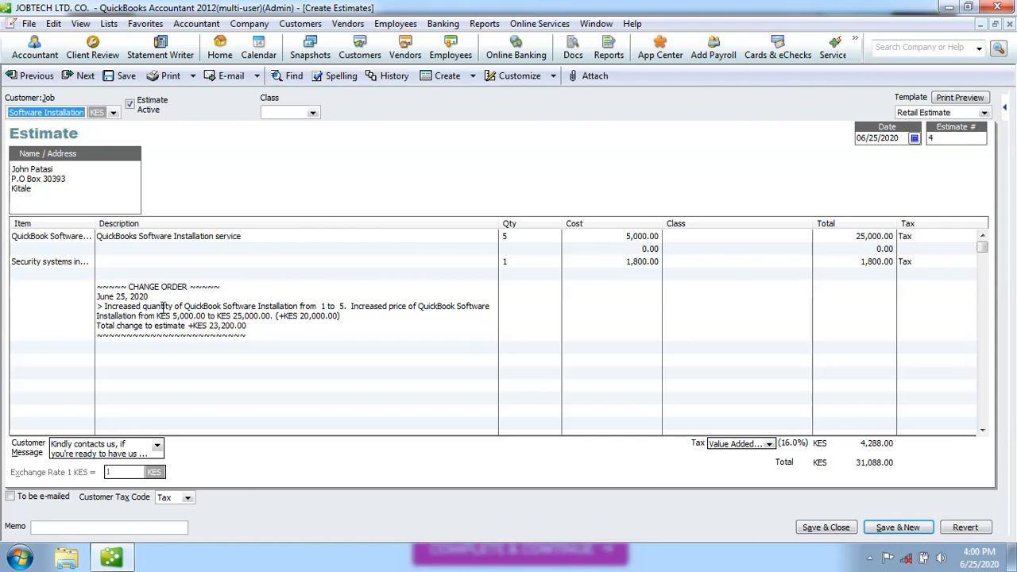
click(35, 77)
click(35, 78)
click(35, 77)
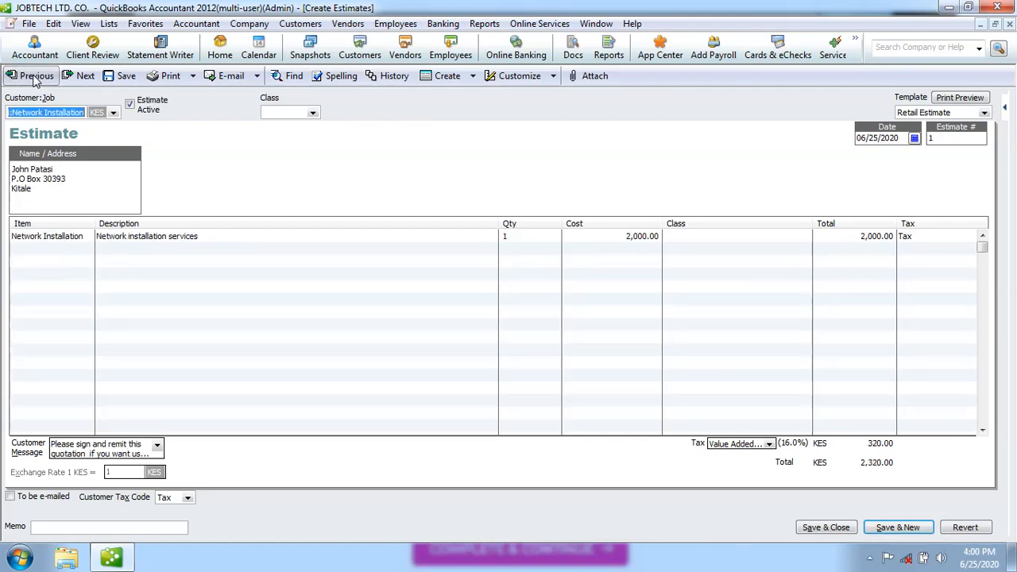
click(84, 78)
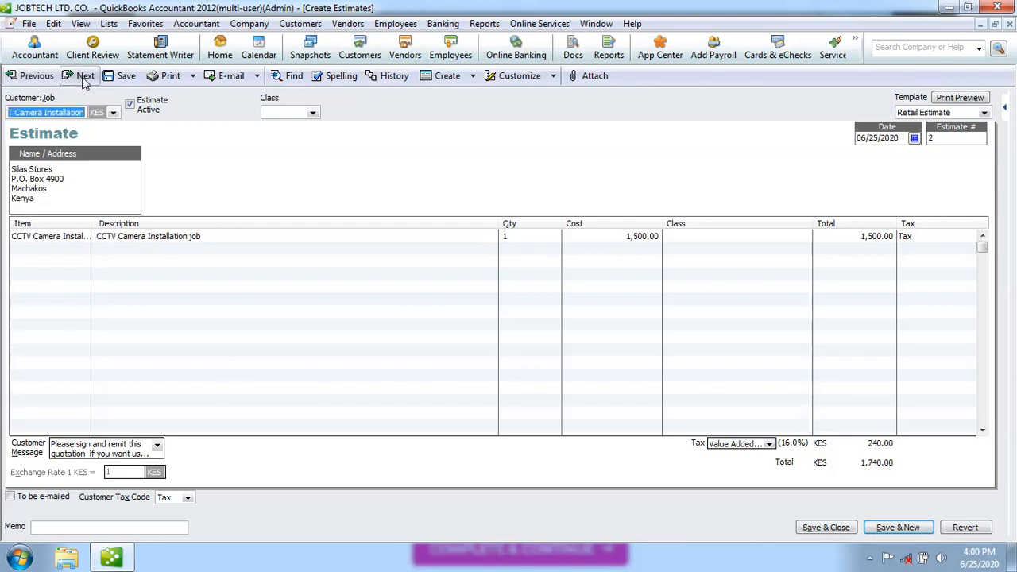
click(83, 78)
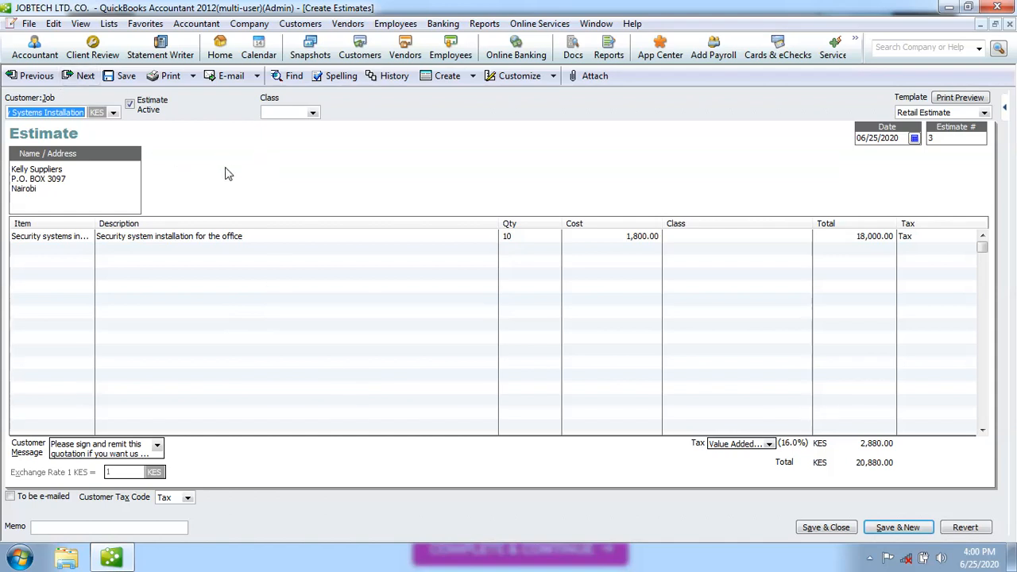
click(27, 79)
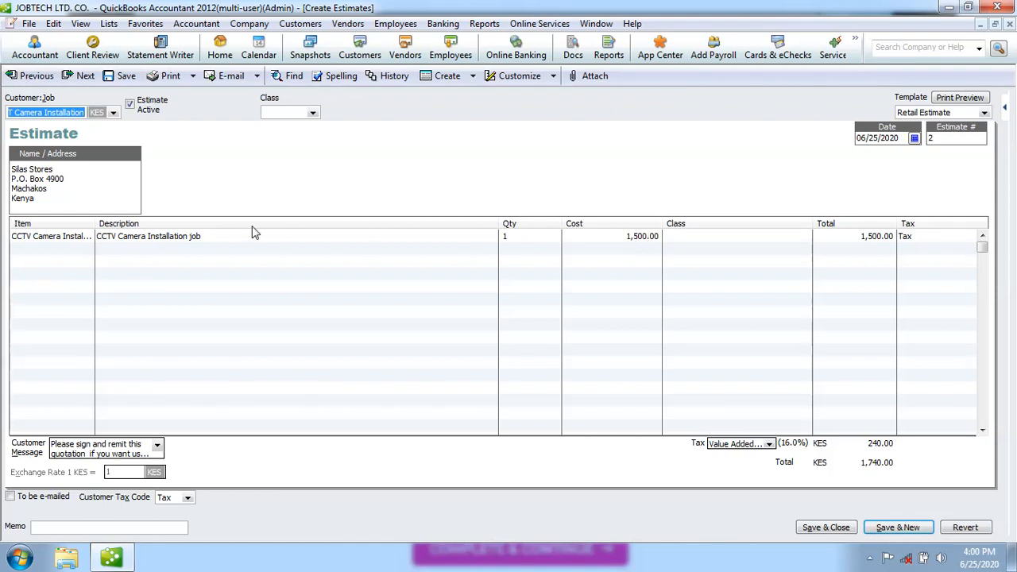
Step: Try a quantity of 15 on the CCTV Camera Installation estimate and leave it without recording the changes
click(511, 236)
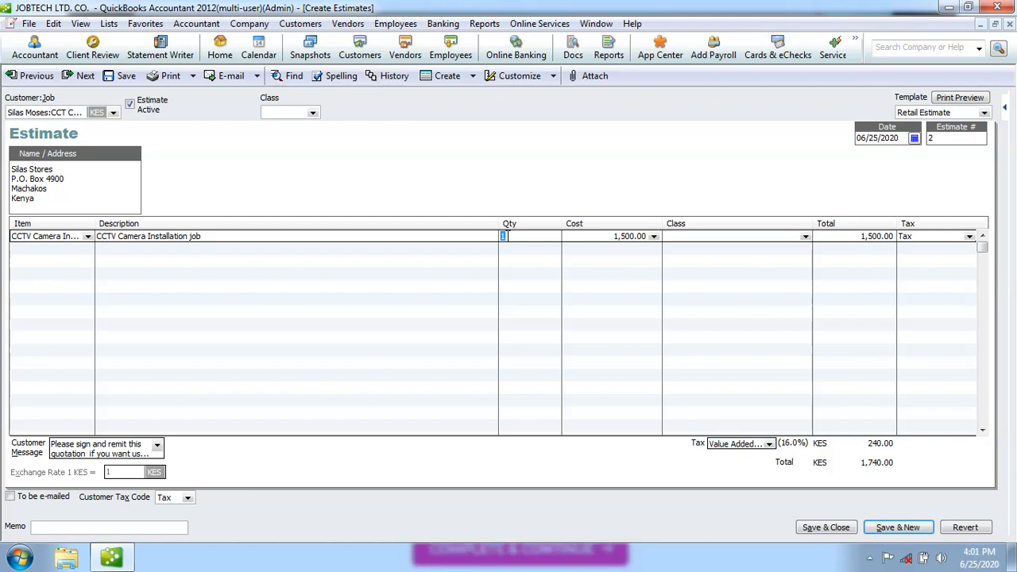
text(15)
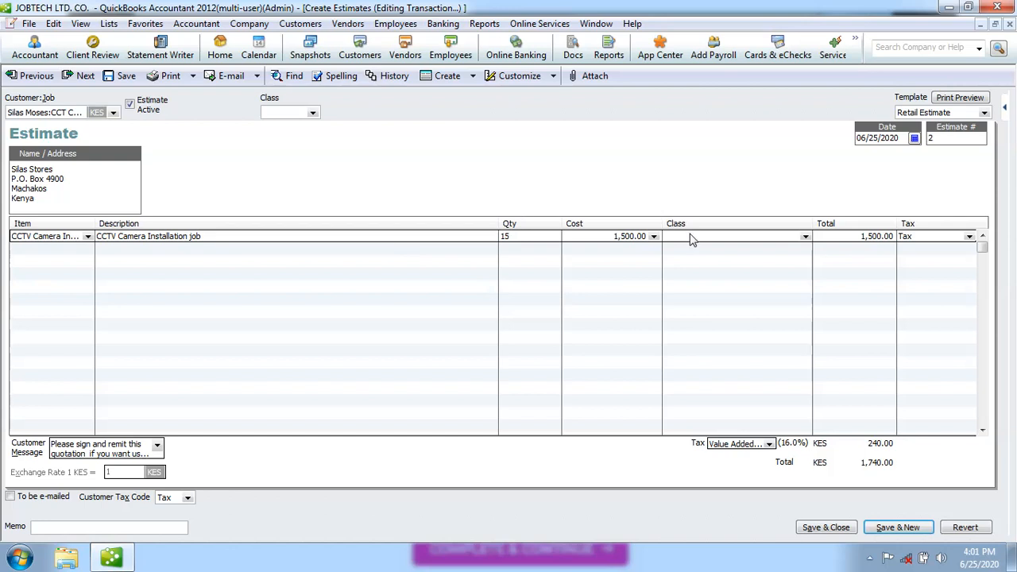
click(490, 236)
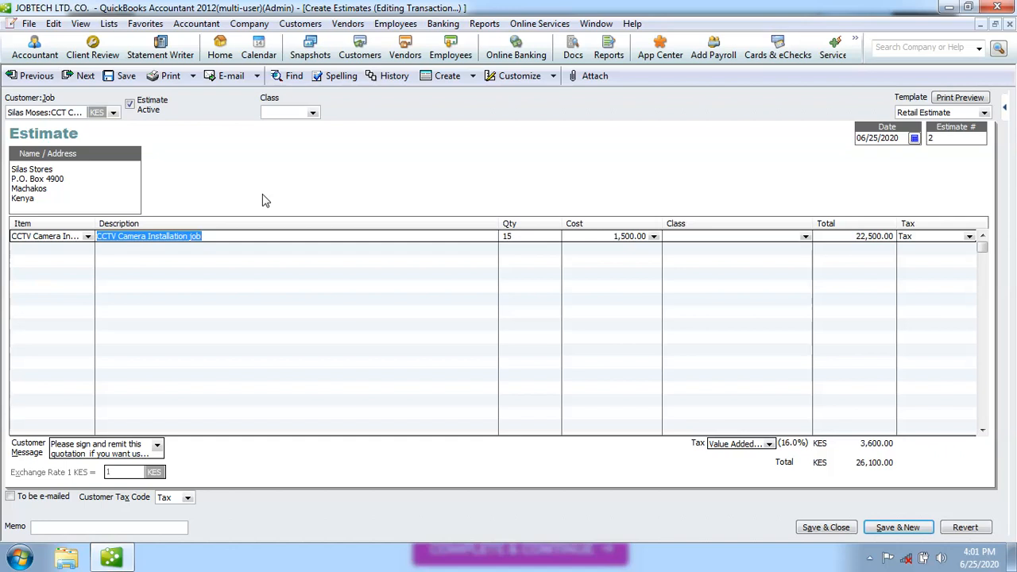
click(85, 75)
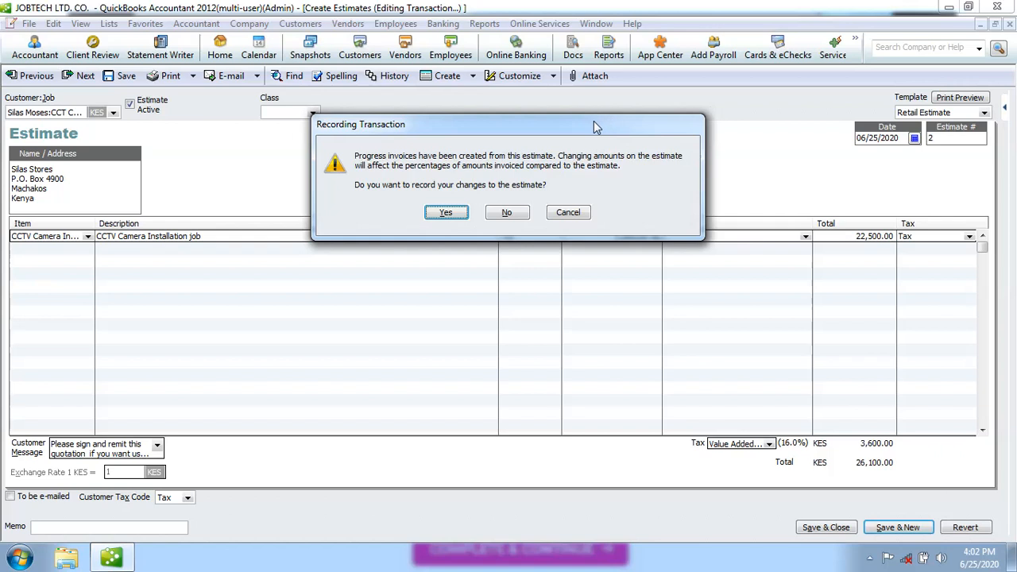
drag(596, 127, 582, 81)
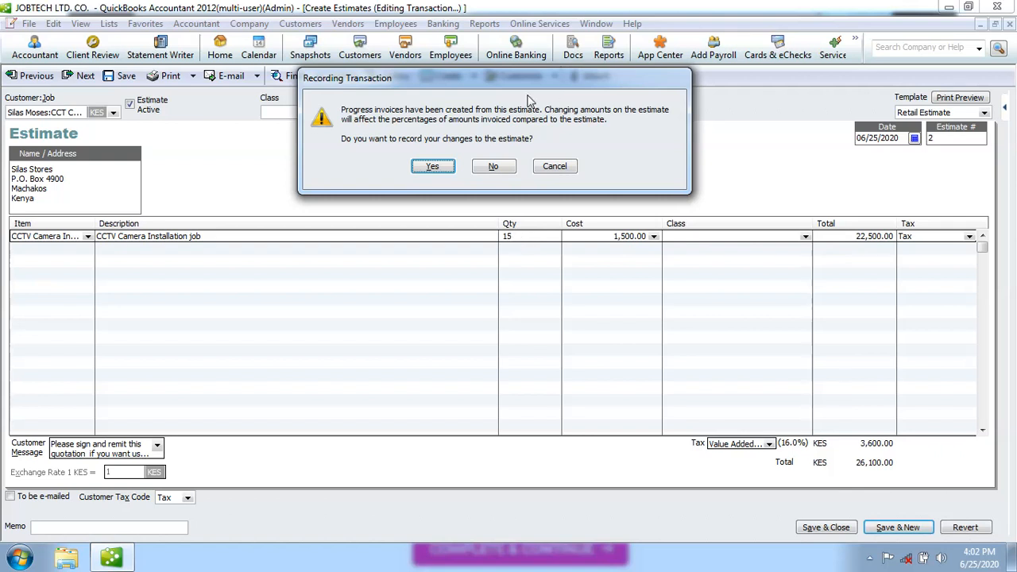
click(494, 168)
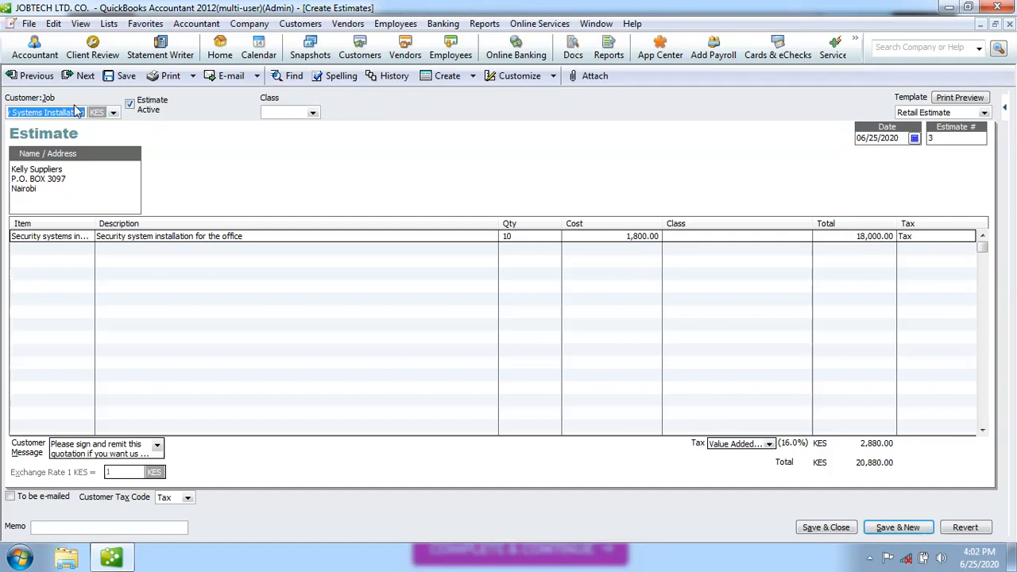
Step: Look through all saved estimates to check their items and quantities, ending on Network Installation, and close the estimates
click(23, 80)
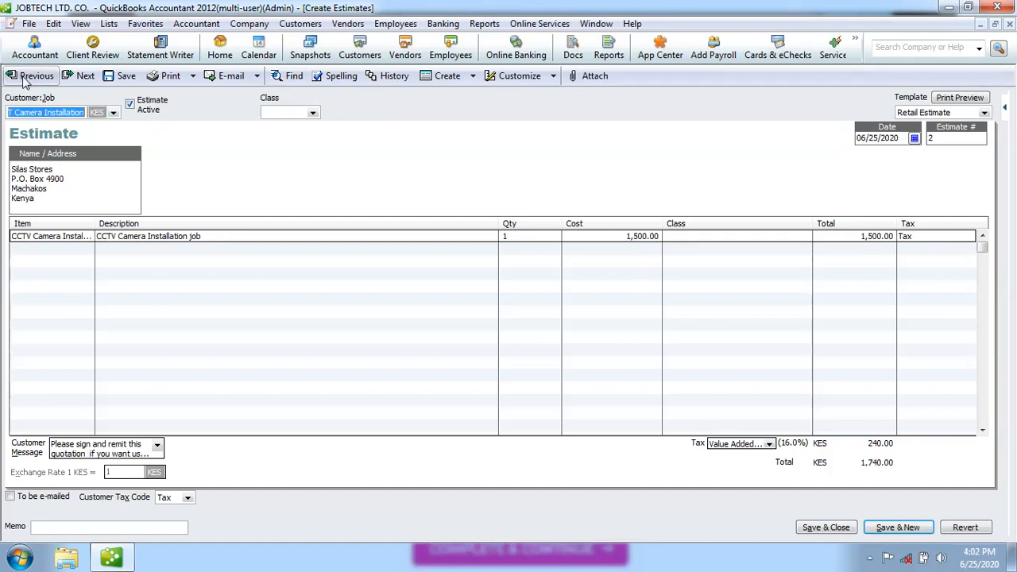
click(23, 81)
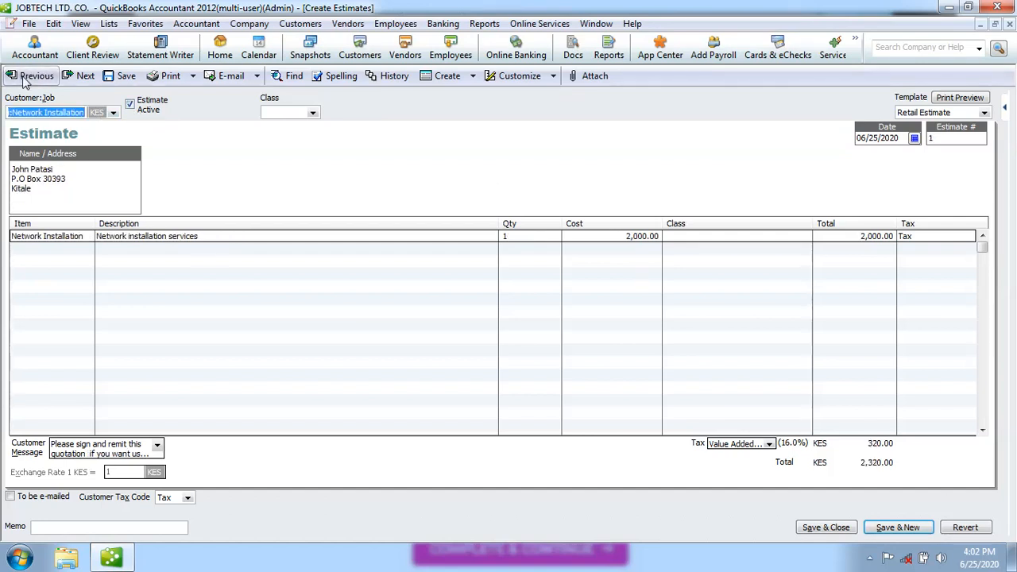
click(86, 76)
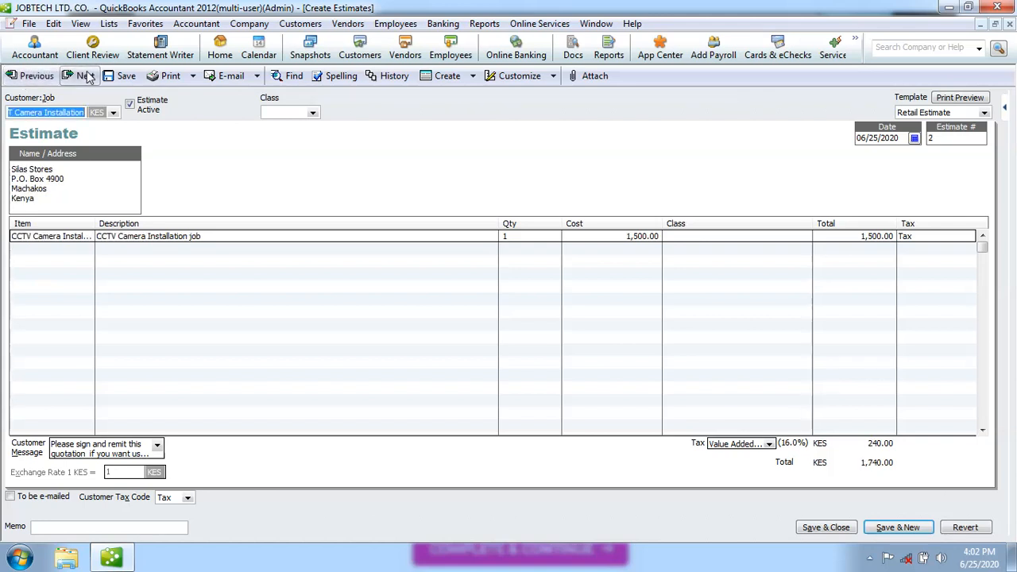
click(85, 77)
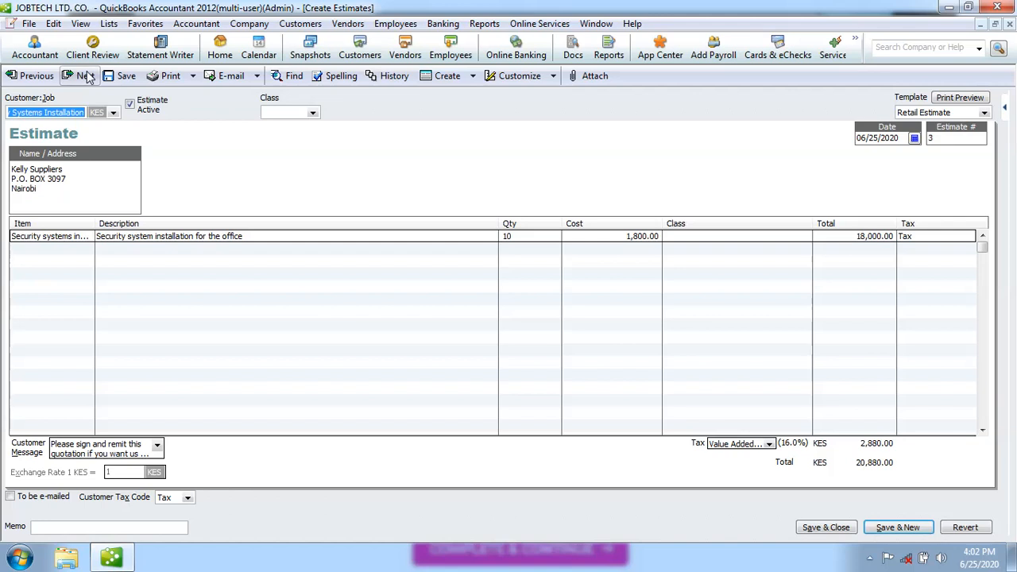
click(86, 76)
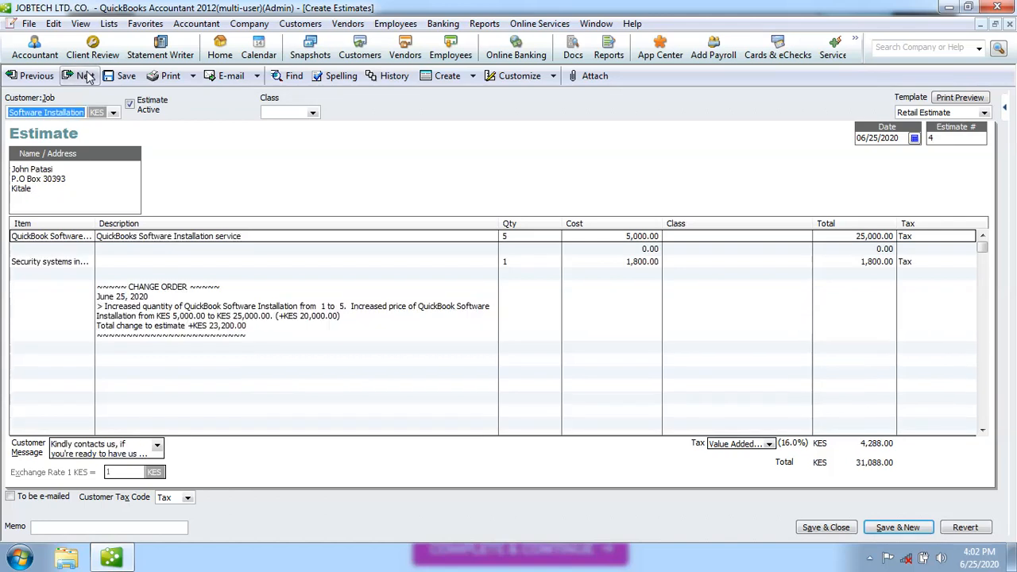
click(86, 76)
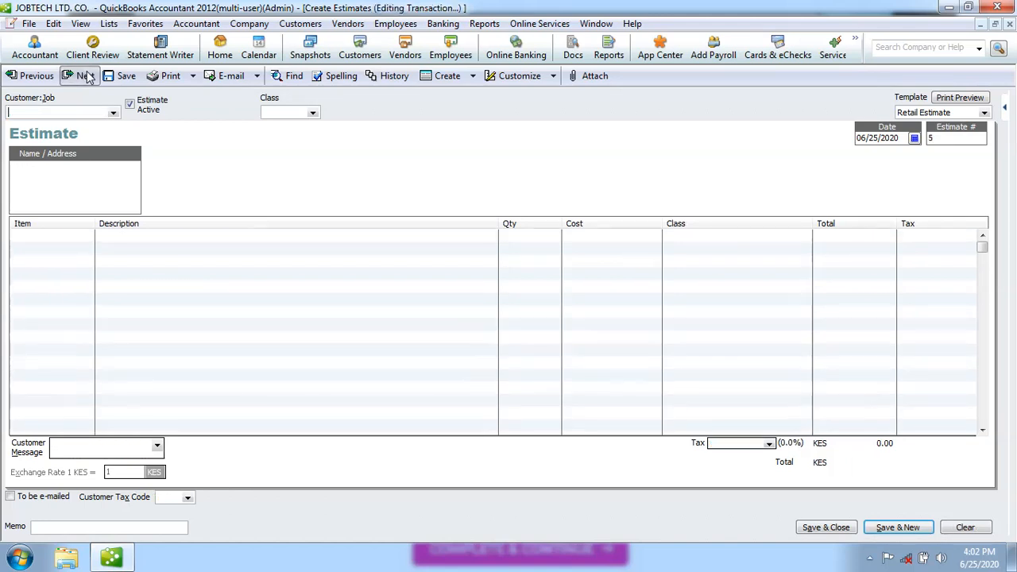
click(36, 76)
click(36, 76)
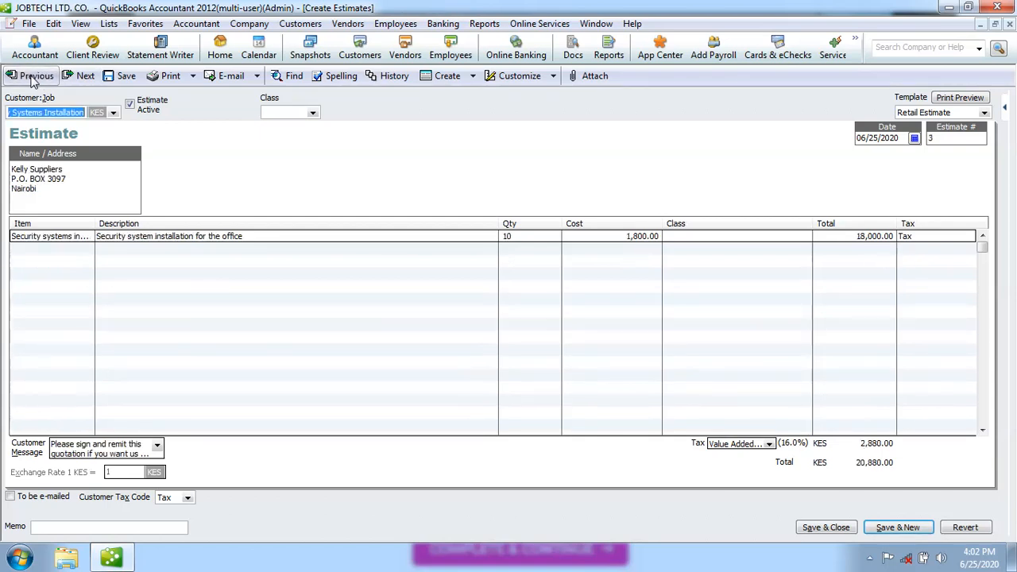
click(33, 78)
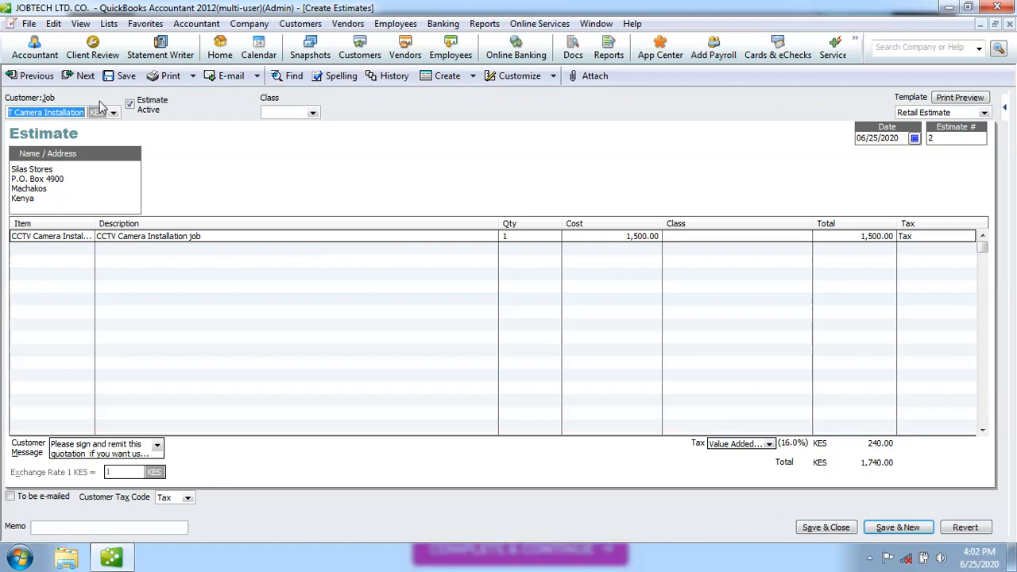
click(21, 75)
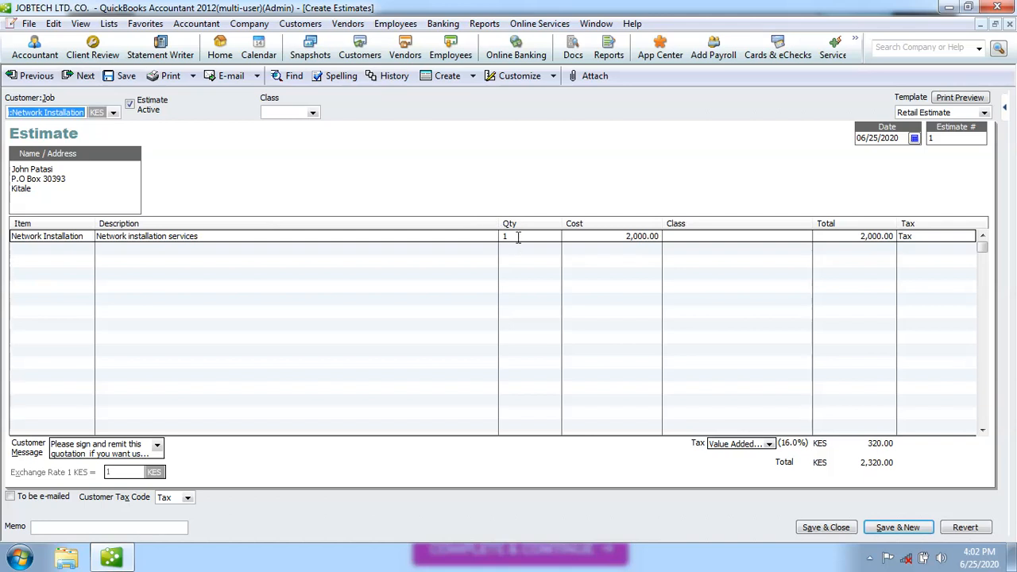
click(21, 75)
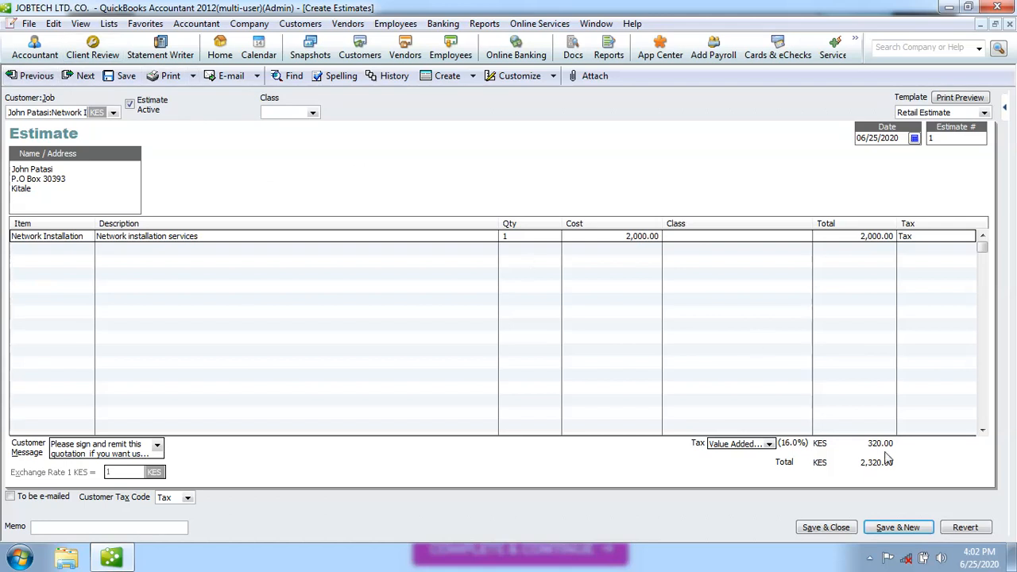
click(822, 529)
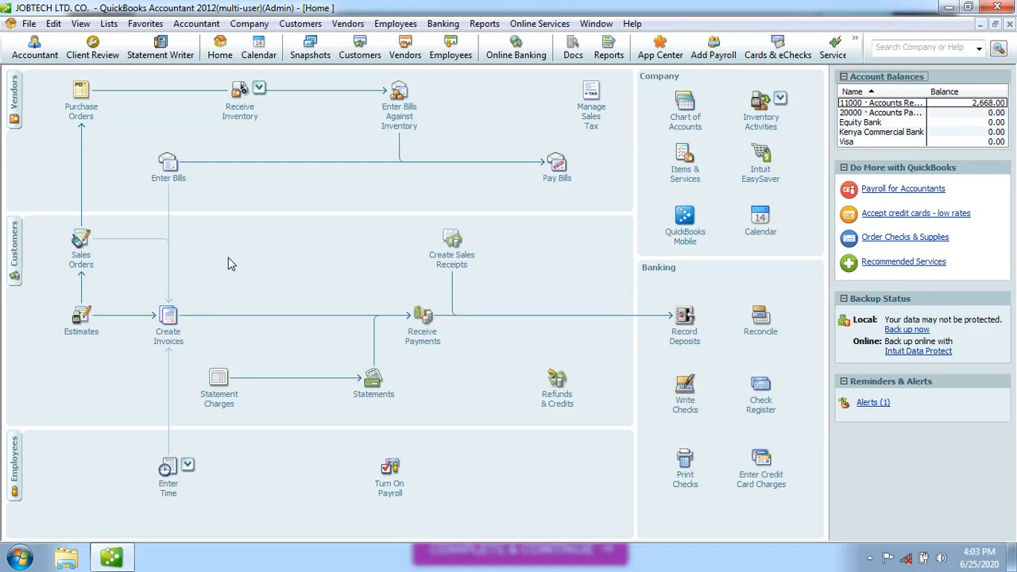
Step: Start a new invoice for the Silas Stores customer and view the item codes available for its first line
click(168, 326)
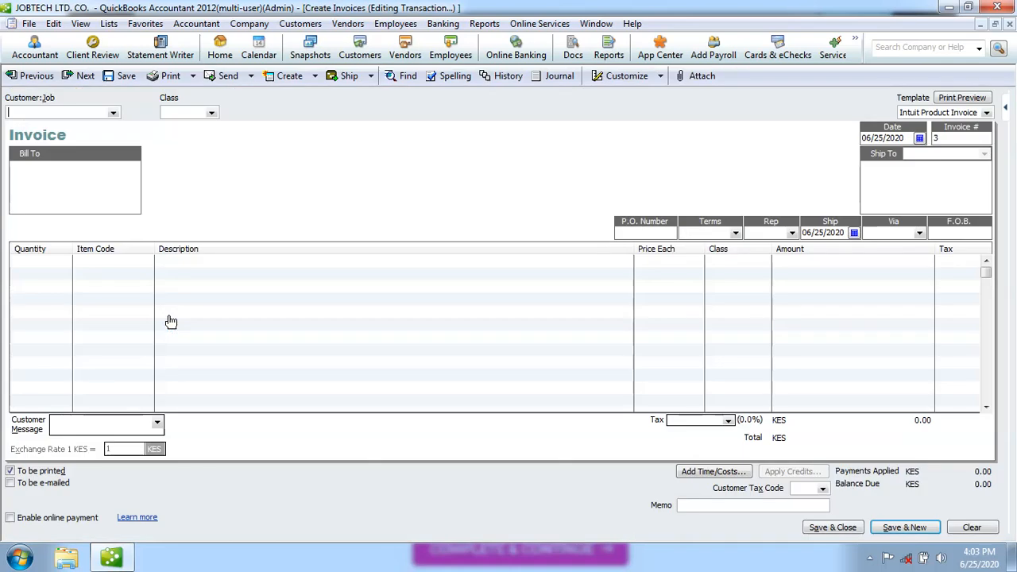
click(113, 114)
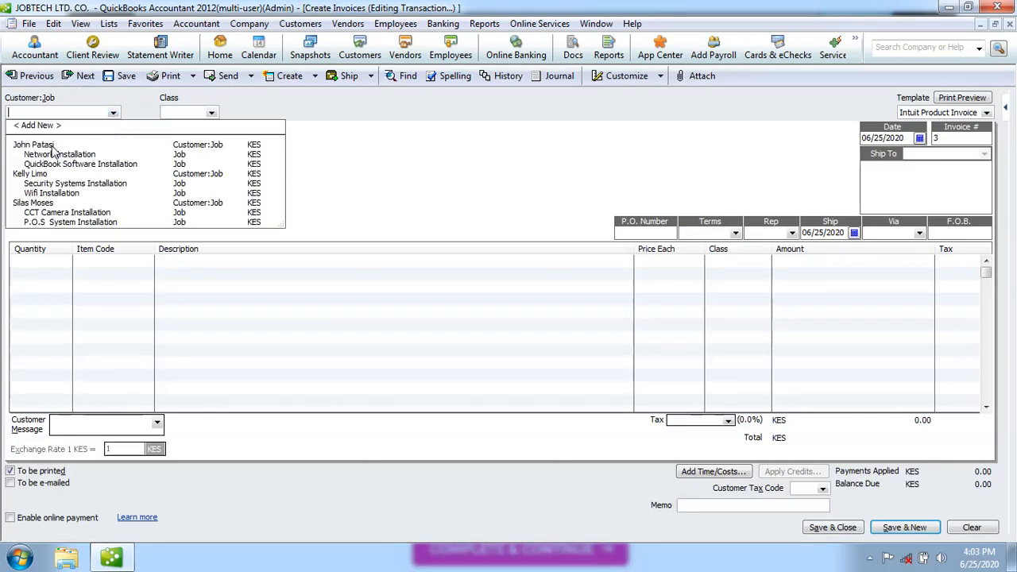
click(45, 203)
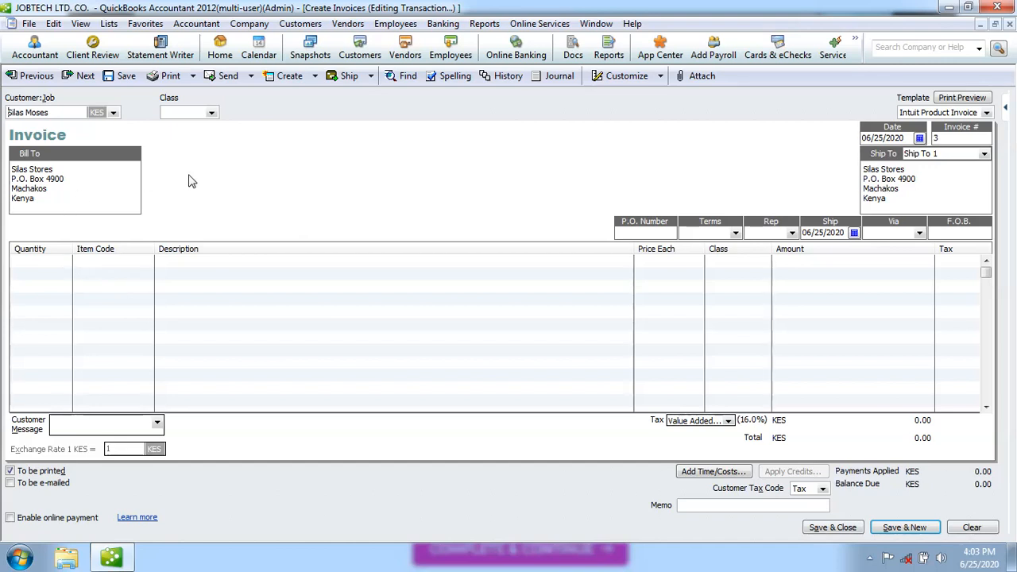
click(67, 260)
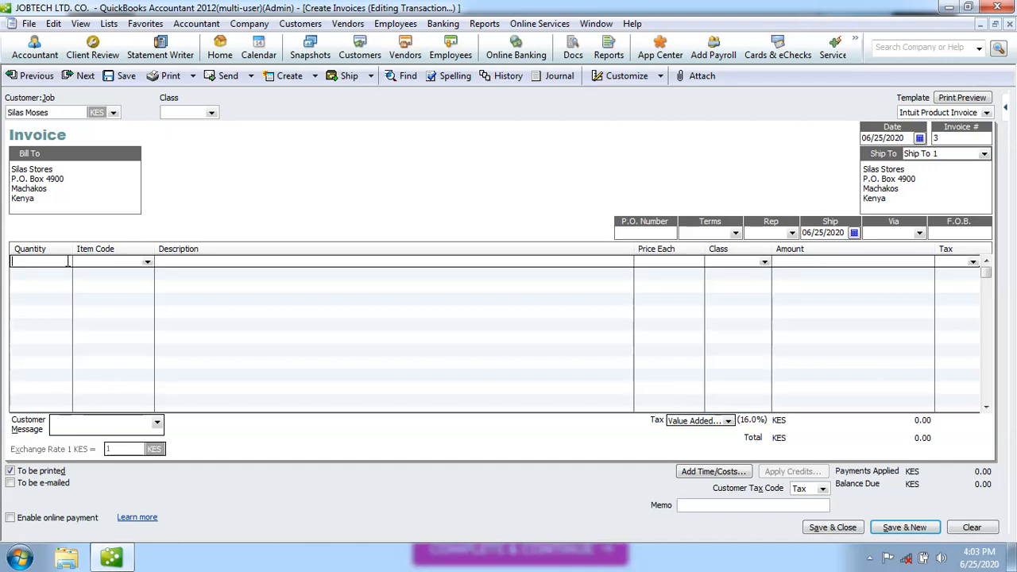
click(147, 263)
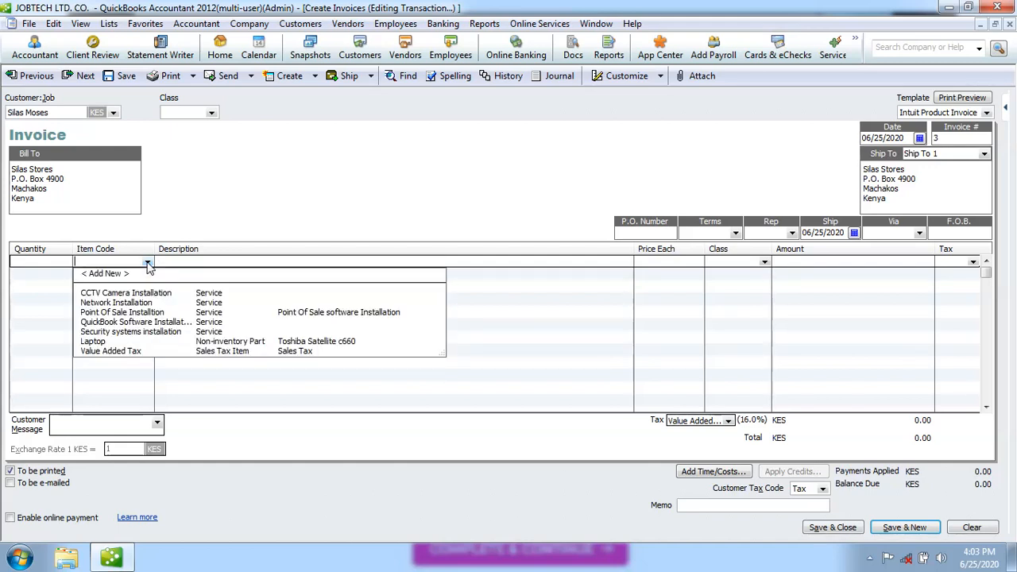
click(182, 189)
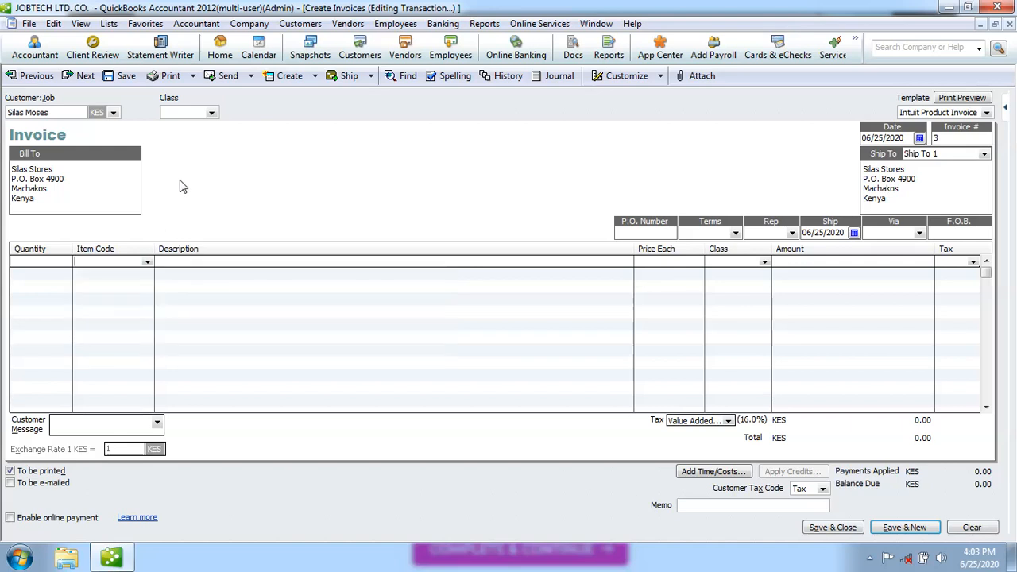
Step: Try the customer's P.O.S System Installation job on the invoice, and clear and close the form without saving
click(113, 113)
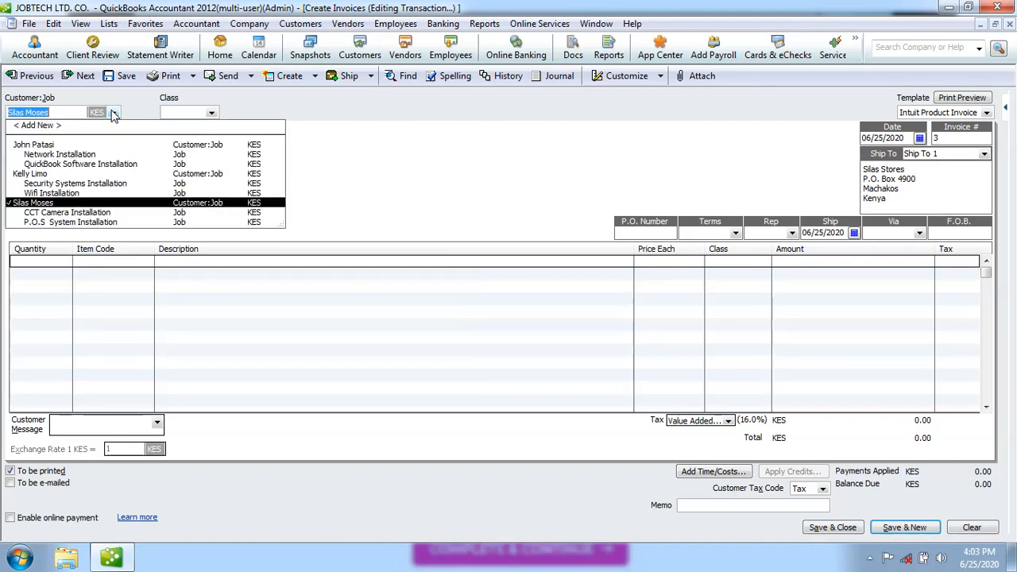
click(100, 224)
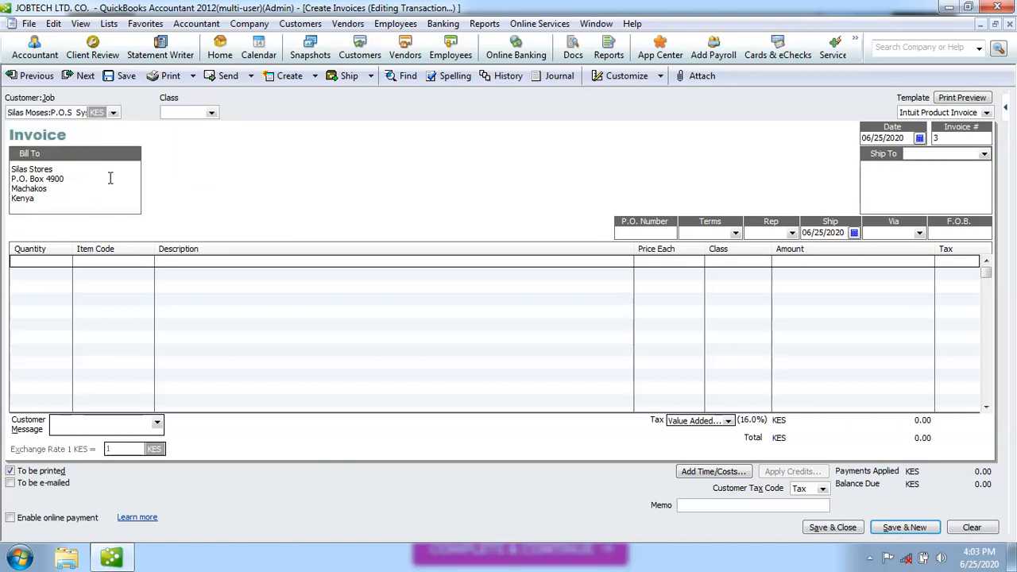
triple_click(111, 178)
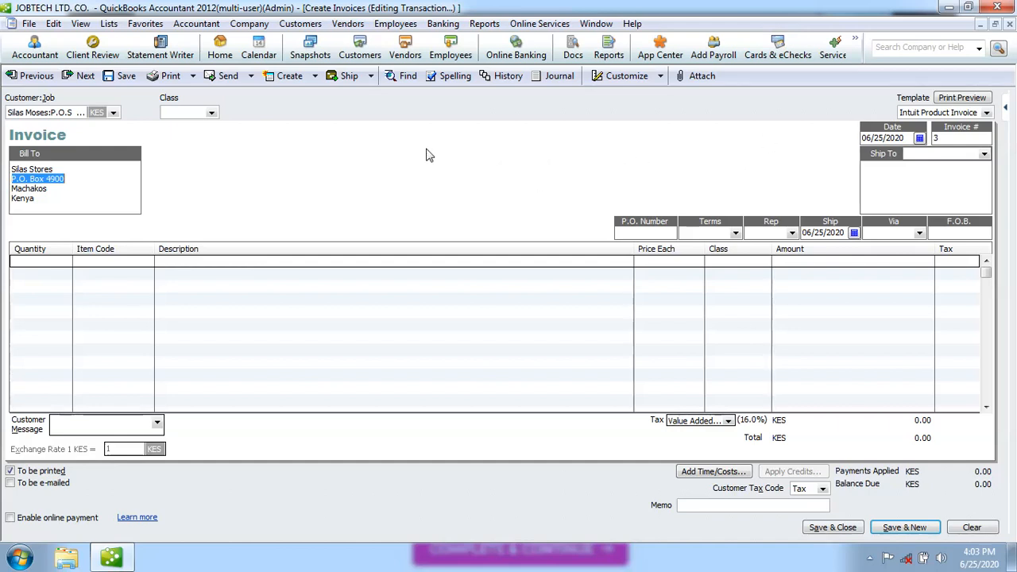
click(971, 528)
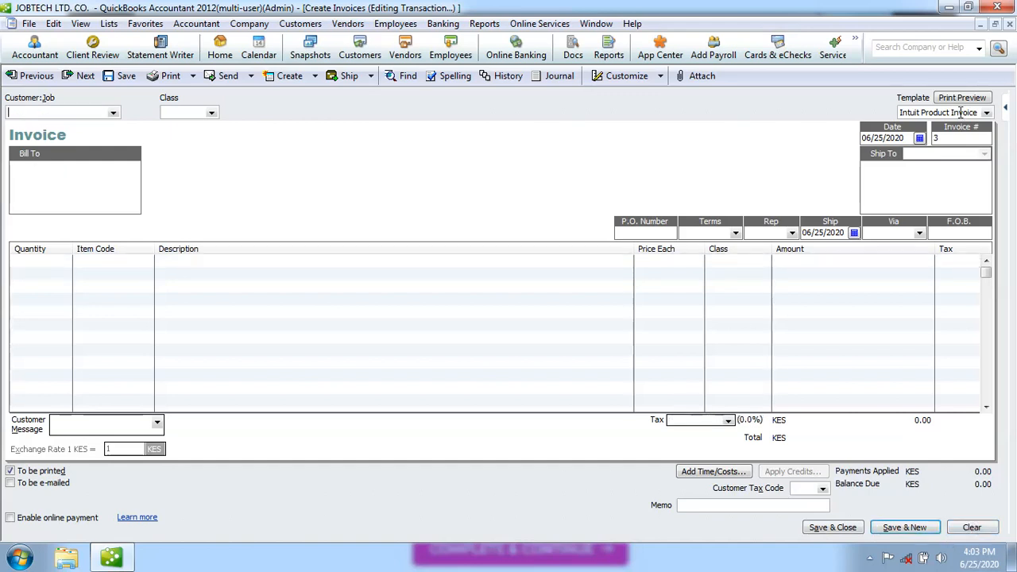
click(1010, 26)
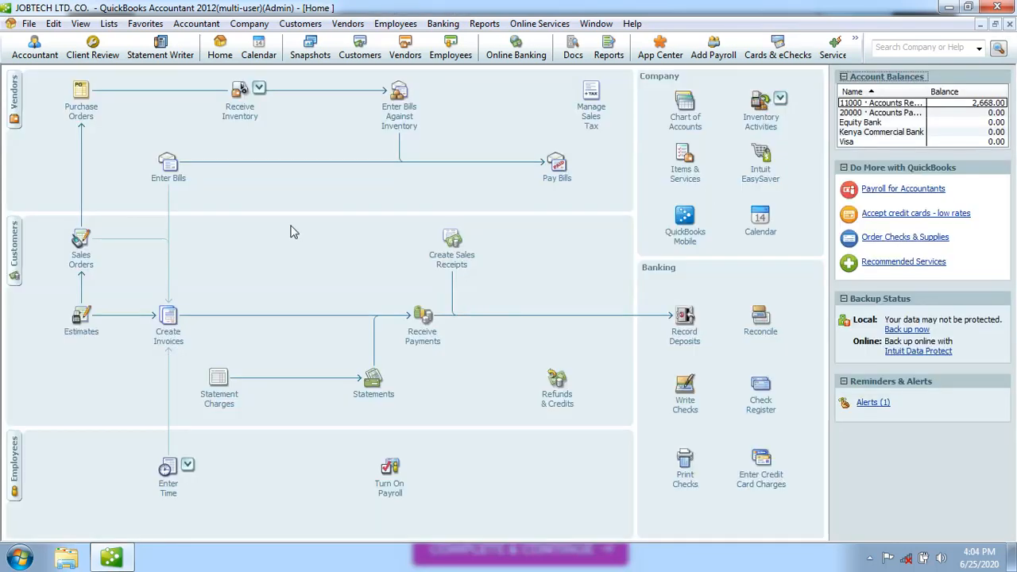